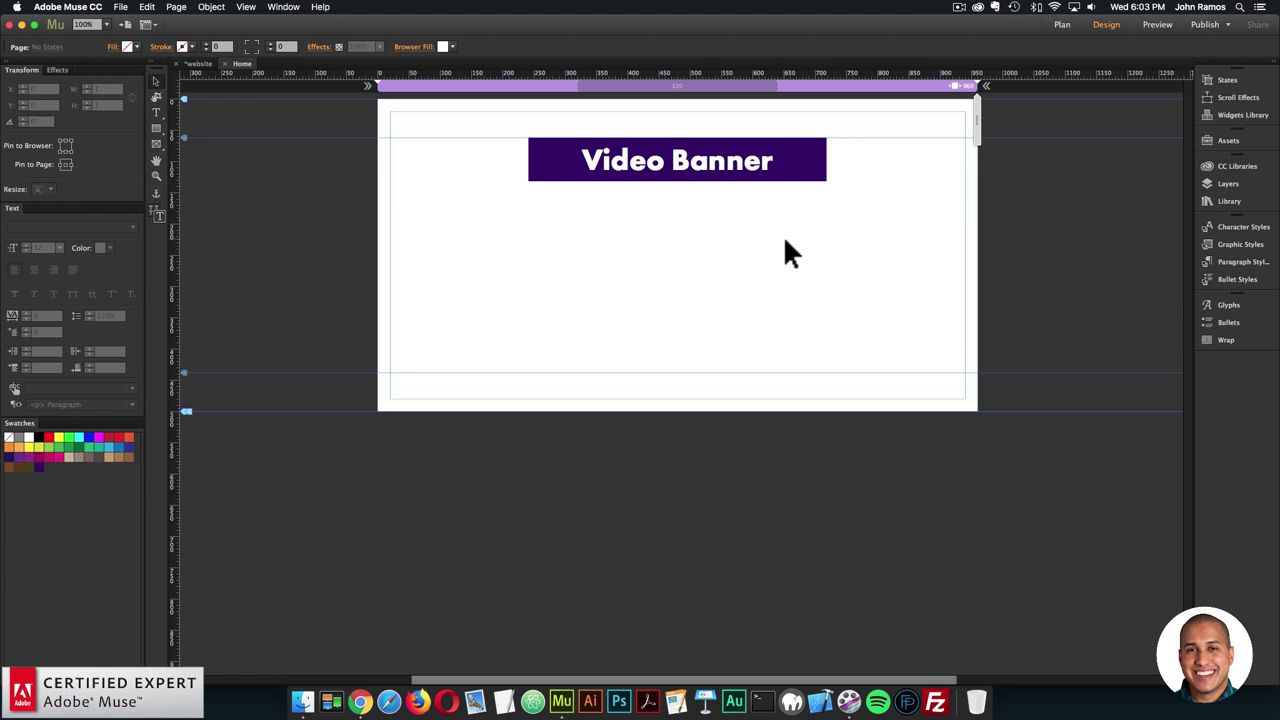
- Show the Library and search it for "cvw"
click(283, 7)
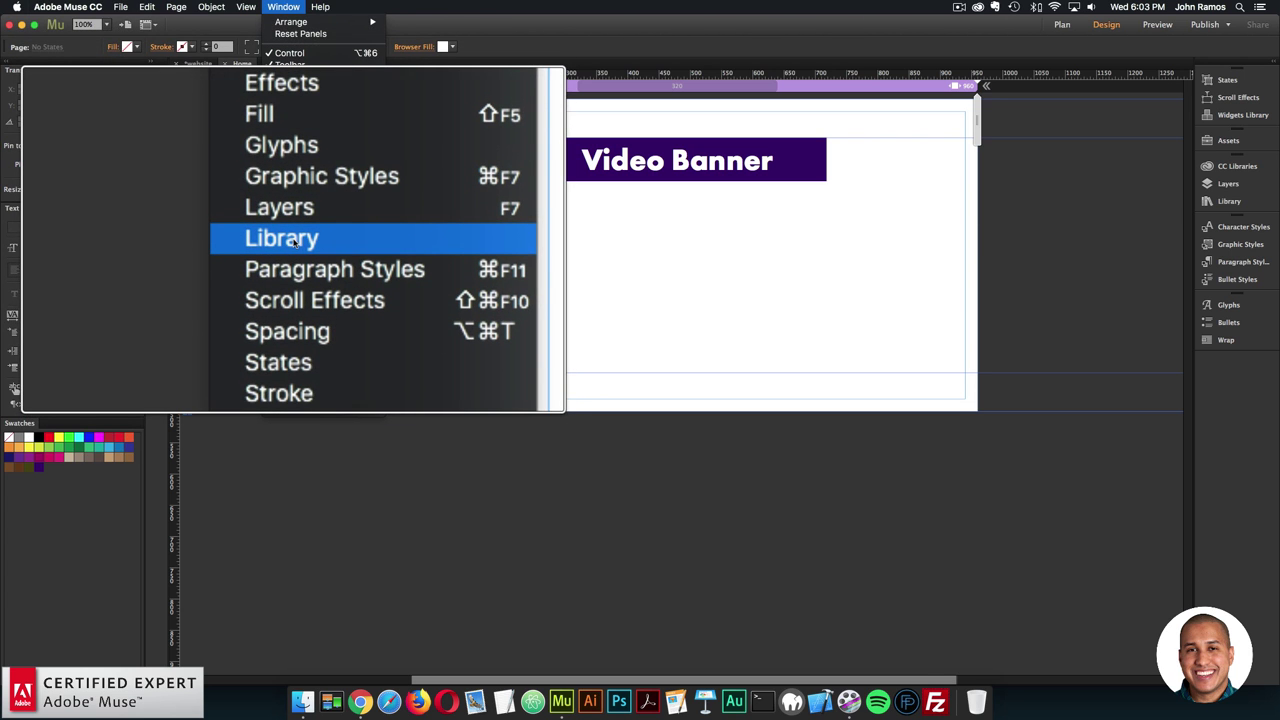
click(301, 235)
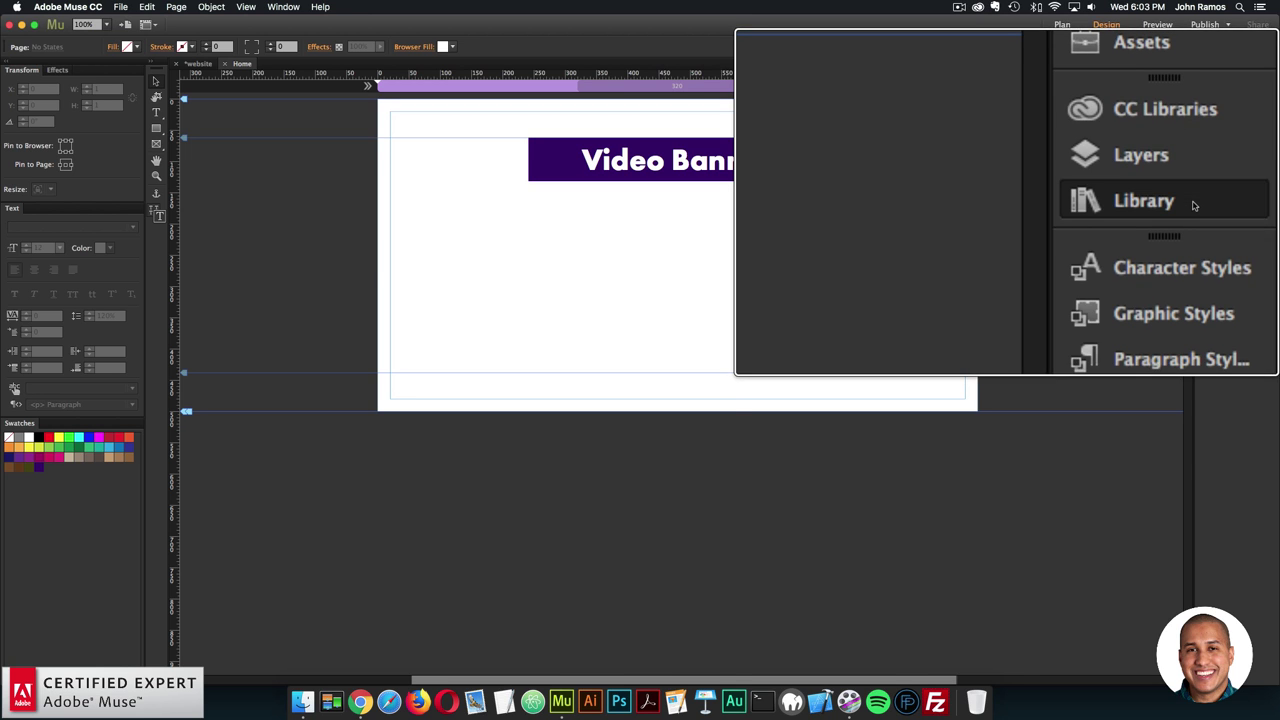
click(1251, 202)
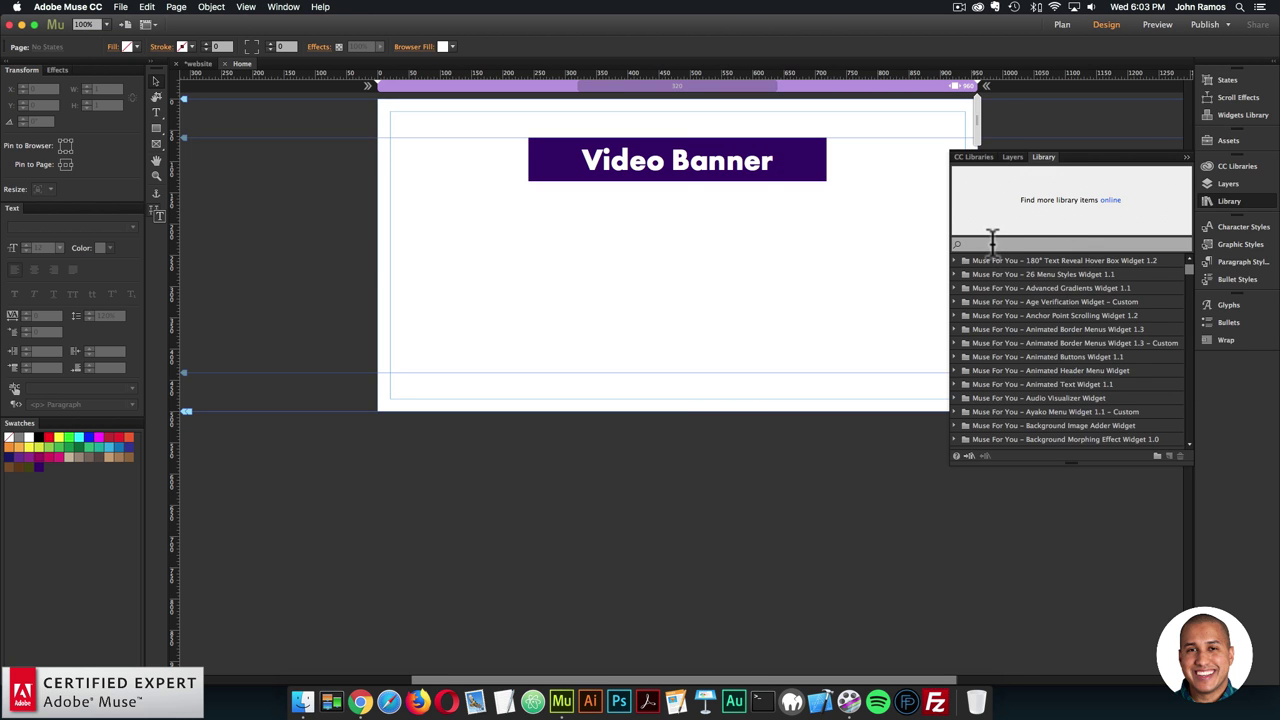
text(cvw)
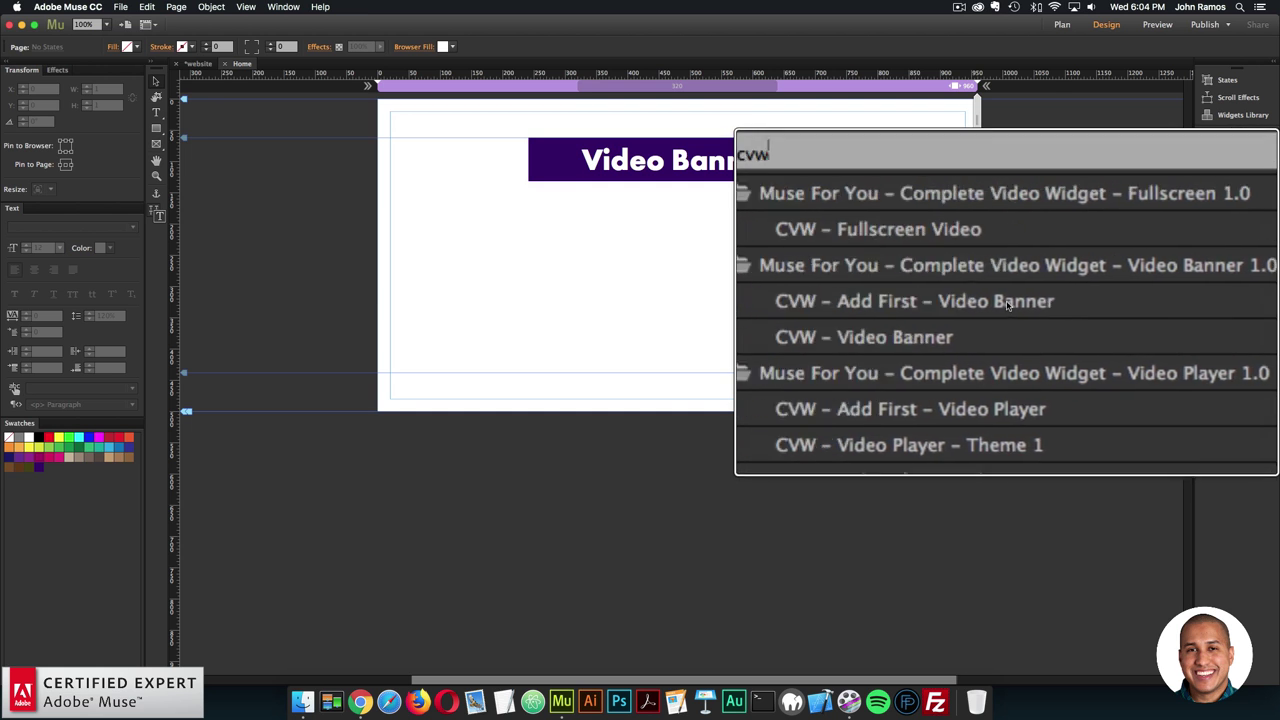
- Place the "CVW – Add First – Video Banner" library item beside the page, outside its left edge
click(1008, 303)
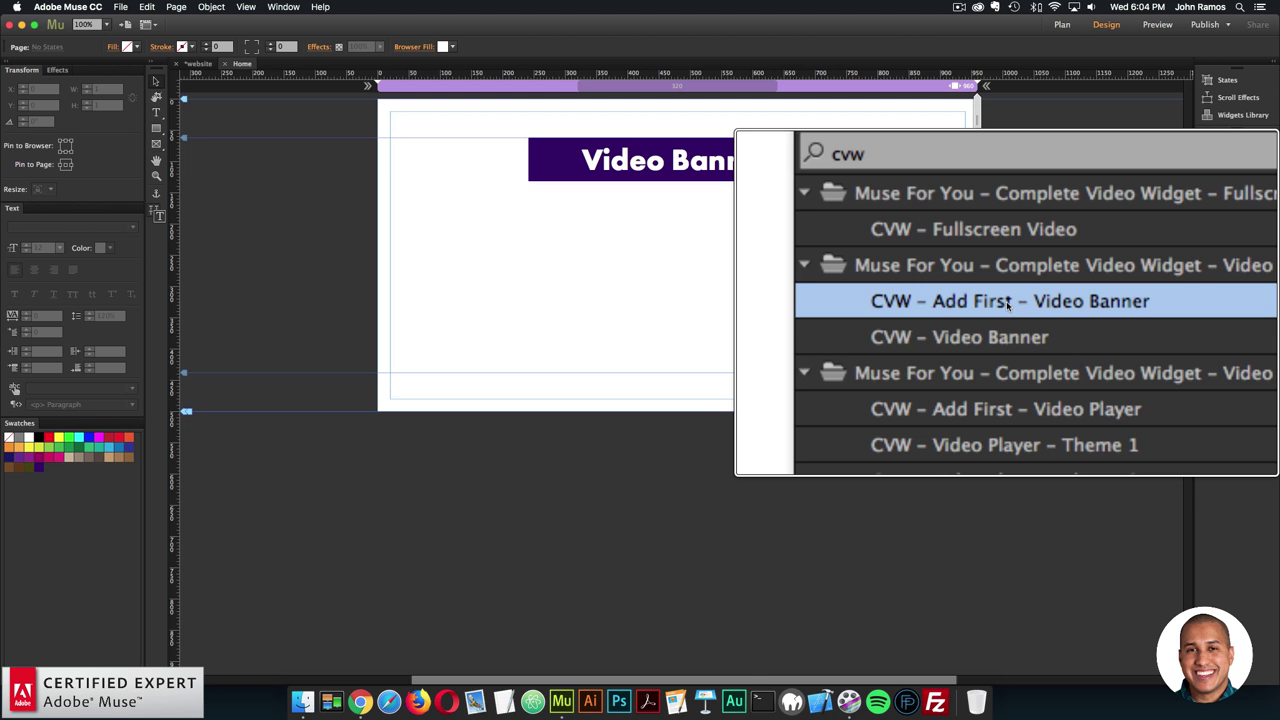
drag(1023, 299, 360, 163)
click(489, 249)
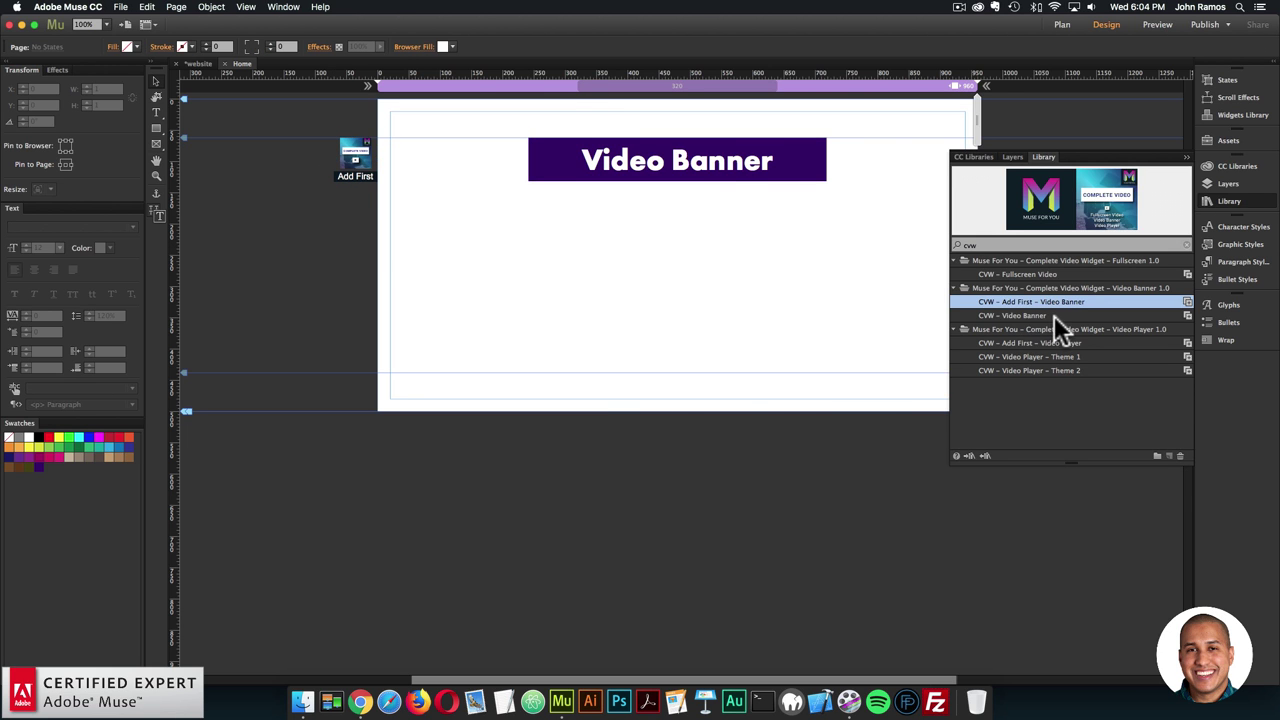
- Place the "CVW – Video Banner" widget below the page heading at about X 242, Y 173, and hide the Library
click(1020, 315)
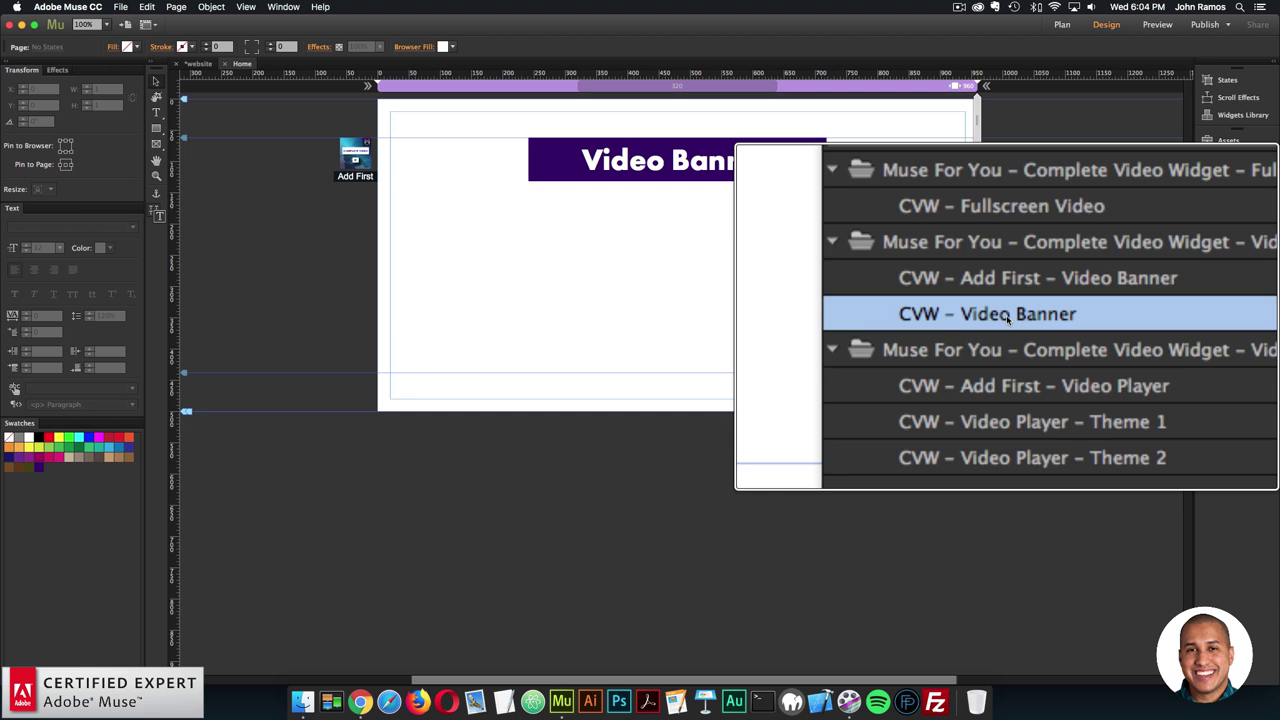
drag(1012, 315, 513, 207)
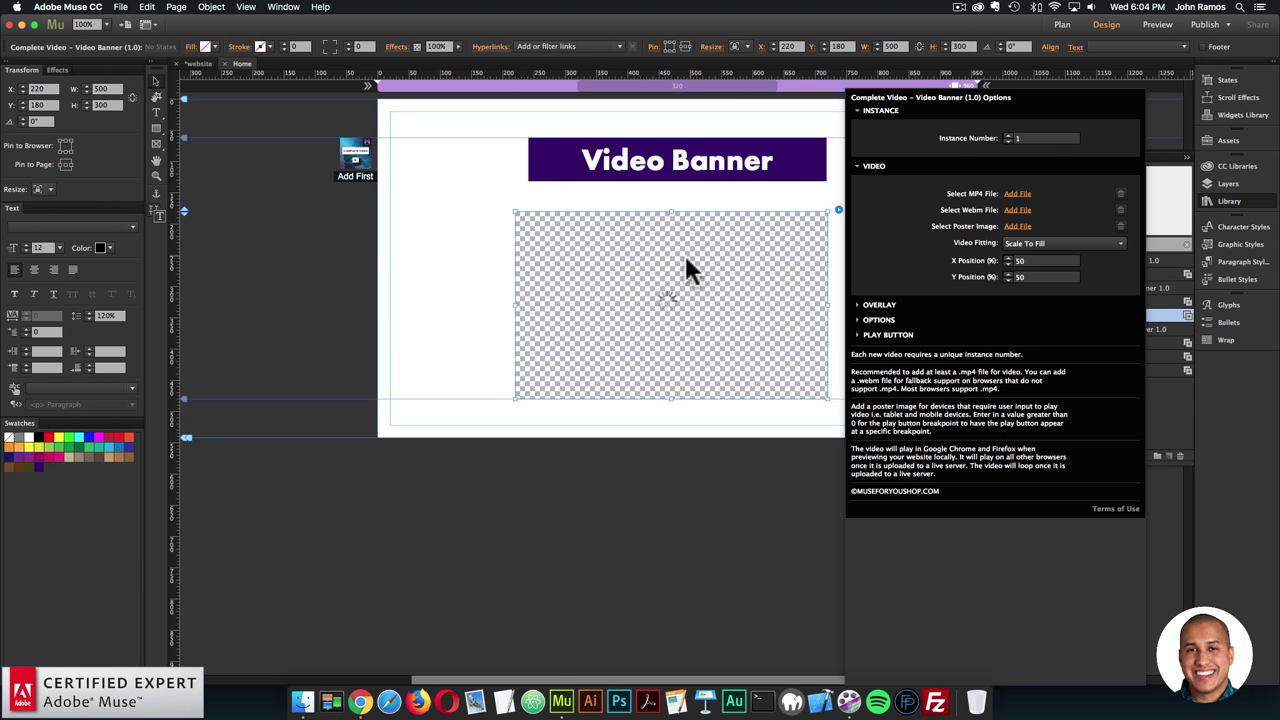
drag(682, 305, 762, 289)
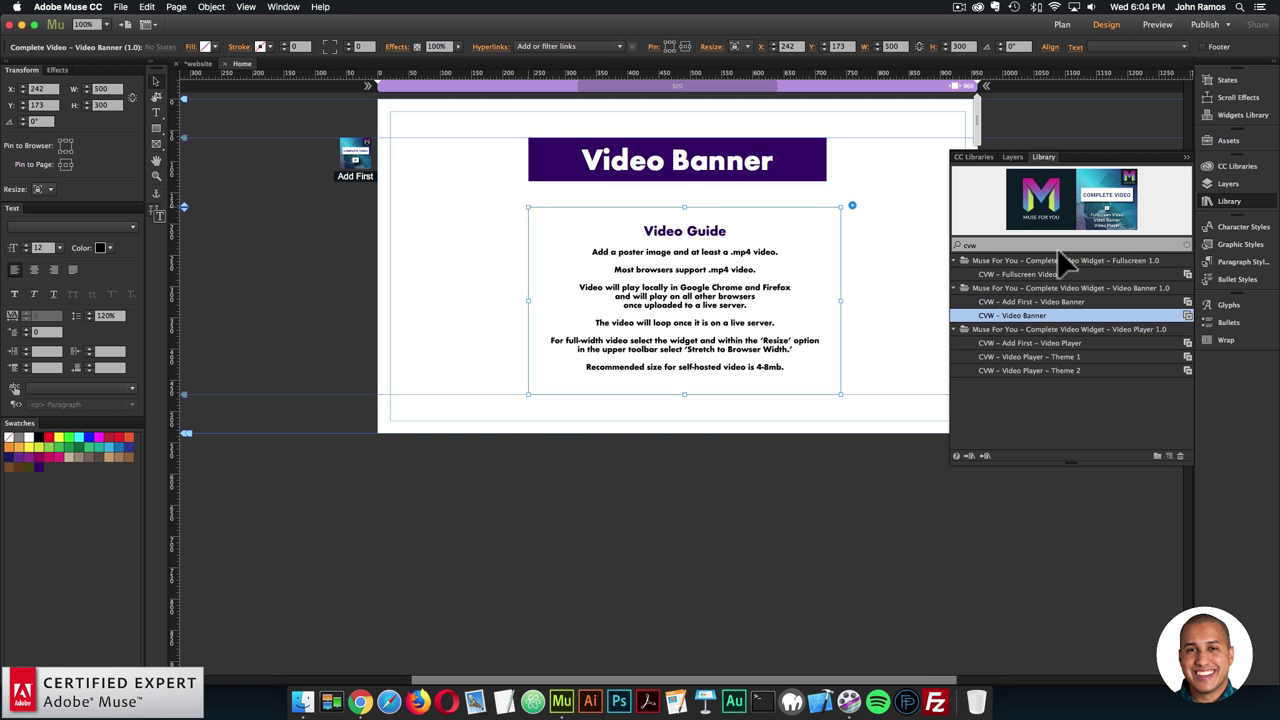
click(1232, 201)
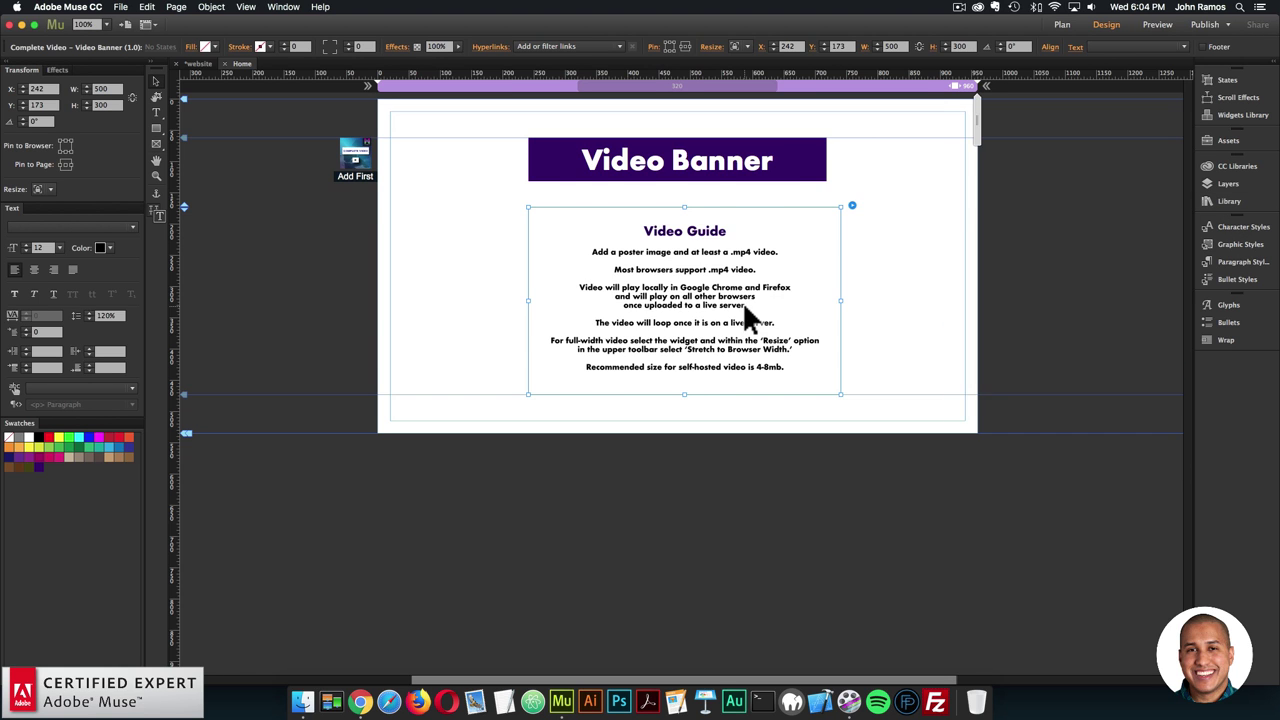
- Shift the video banner widget sideways to X 230, centring it under the heading
key(super+equal)
key(super+minus)
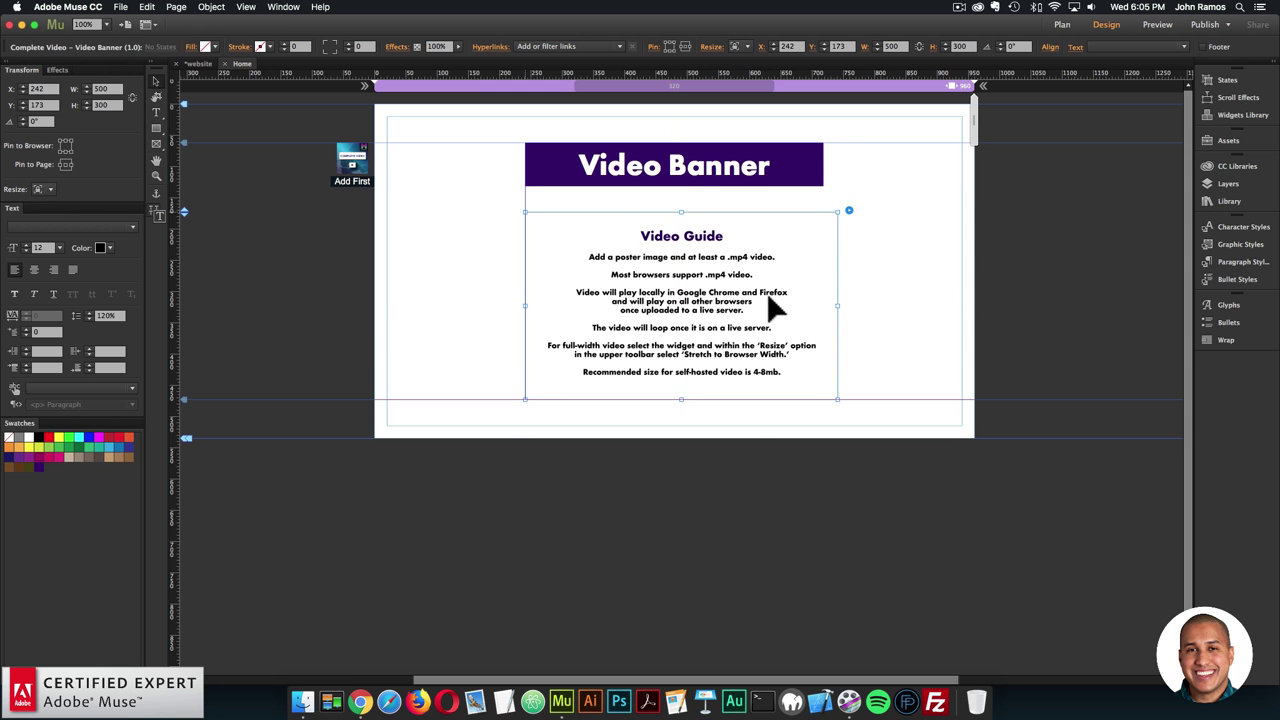
drag(769, 300, 762, 300)
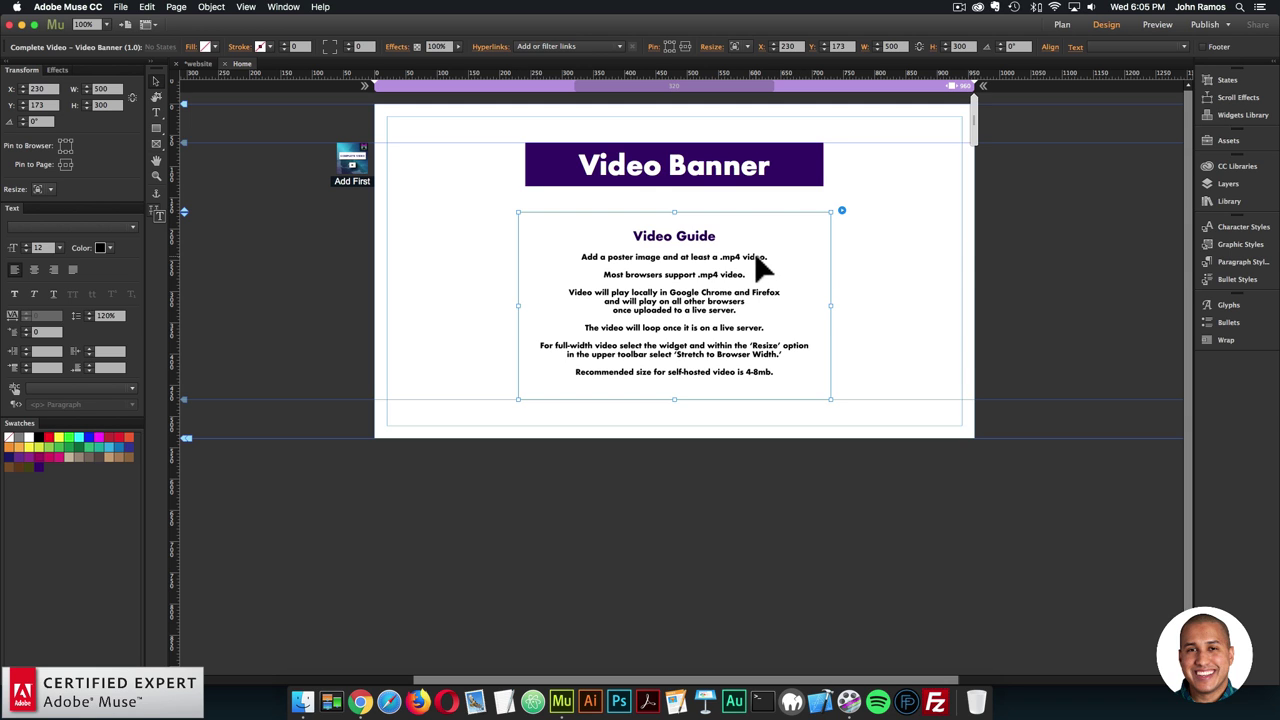
- Assign 41.mp4.mp4 as the video banner widget's MP4 file, keeping the video fitting at Scale To Fill
click(842, 210)
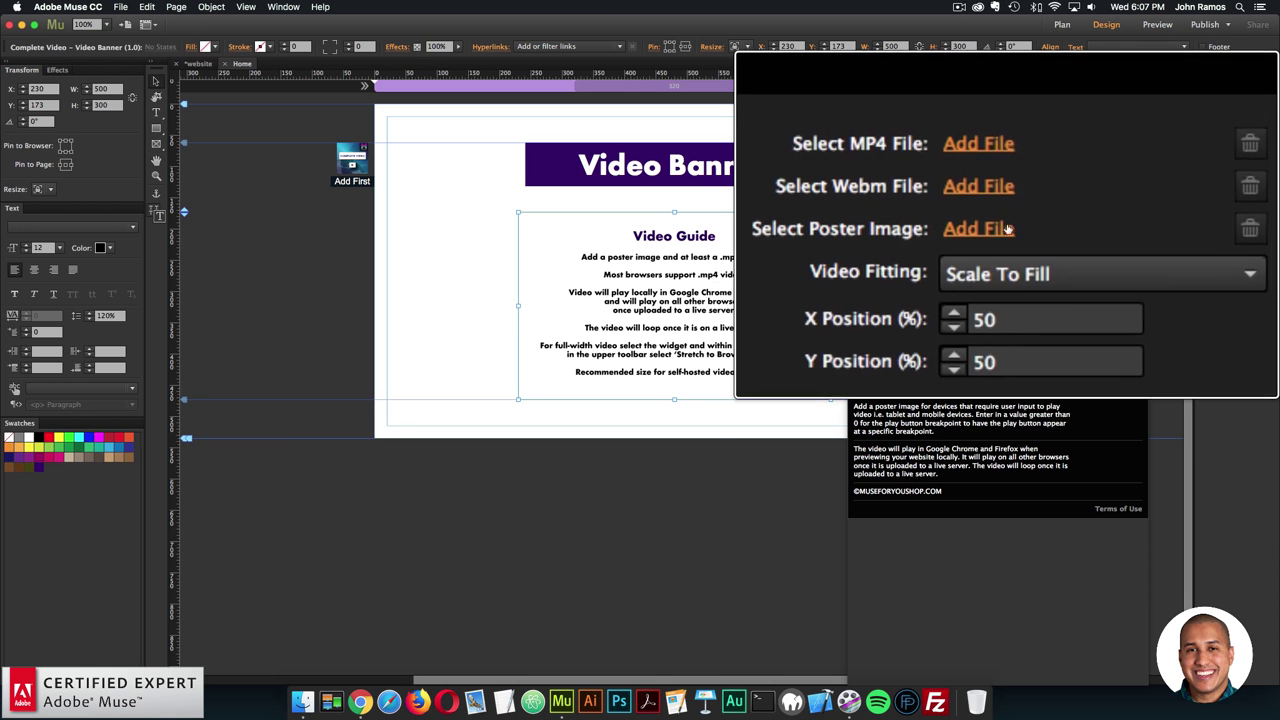
click(1008, 246)
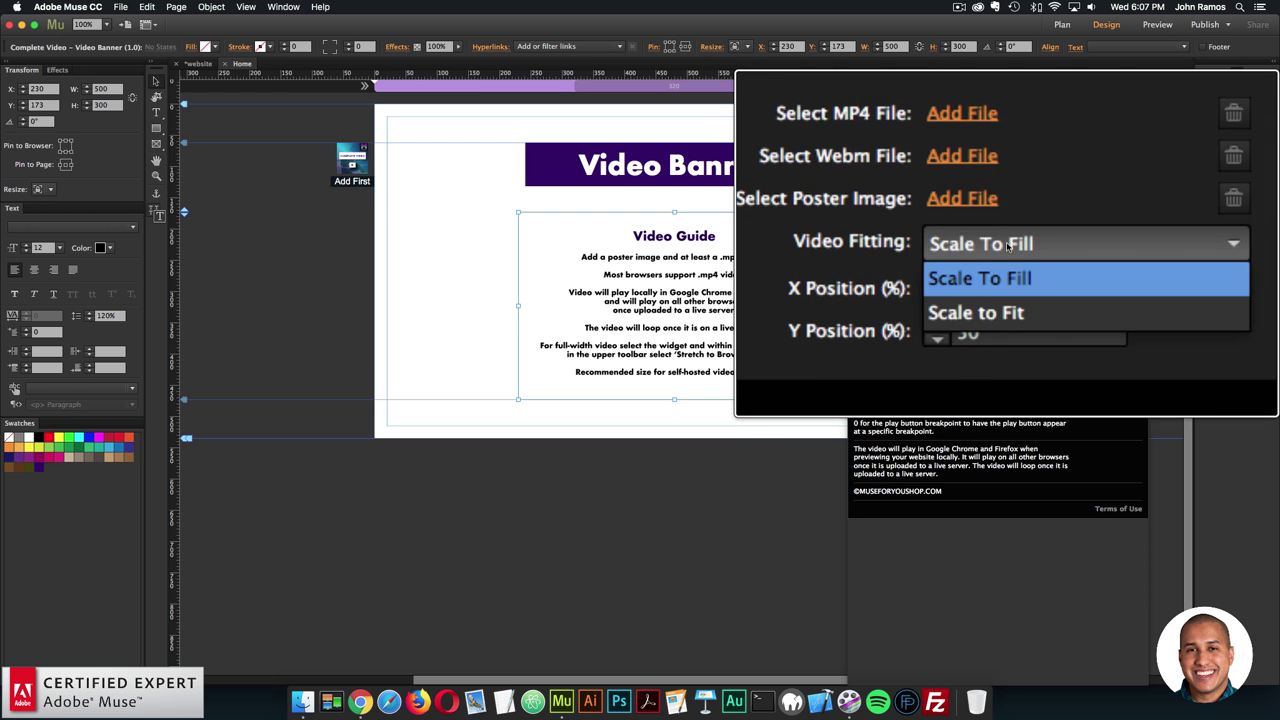
click(1008, 246)
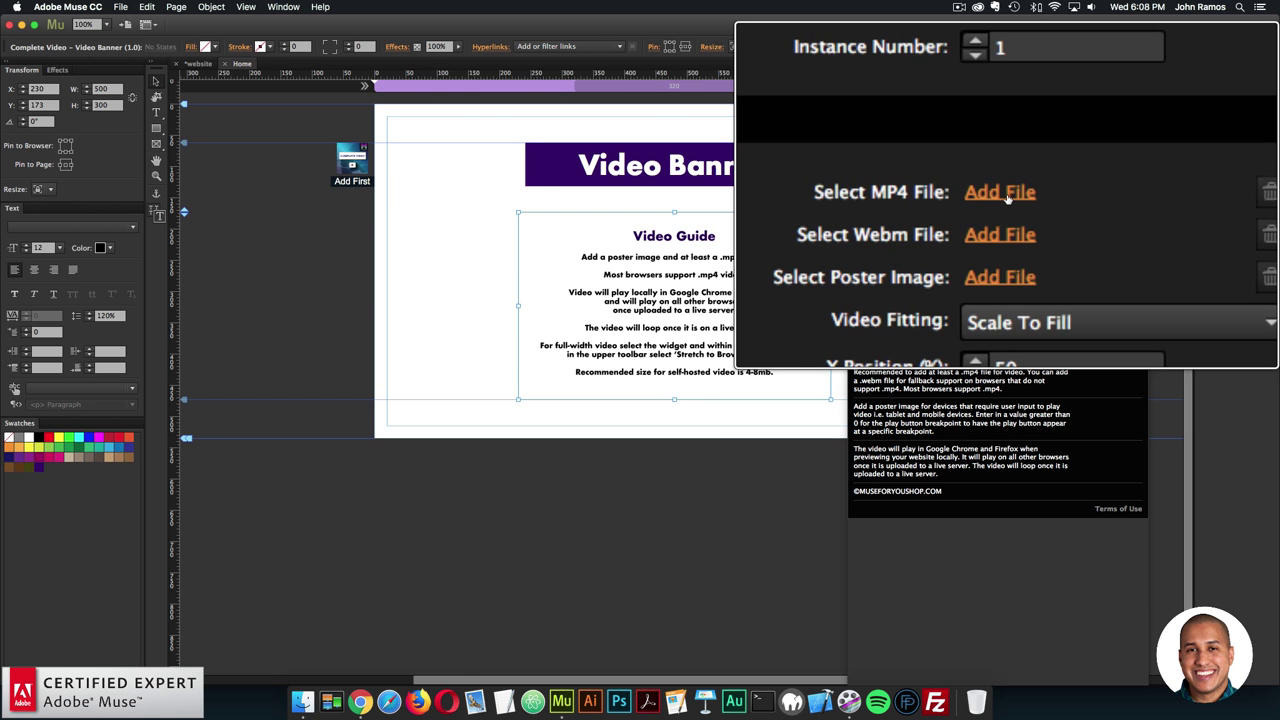
click(1020, 193)
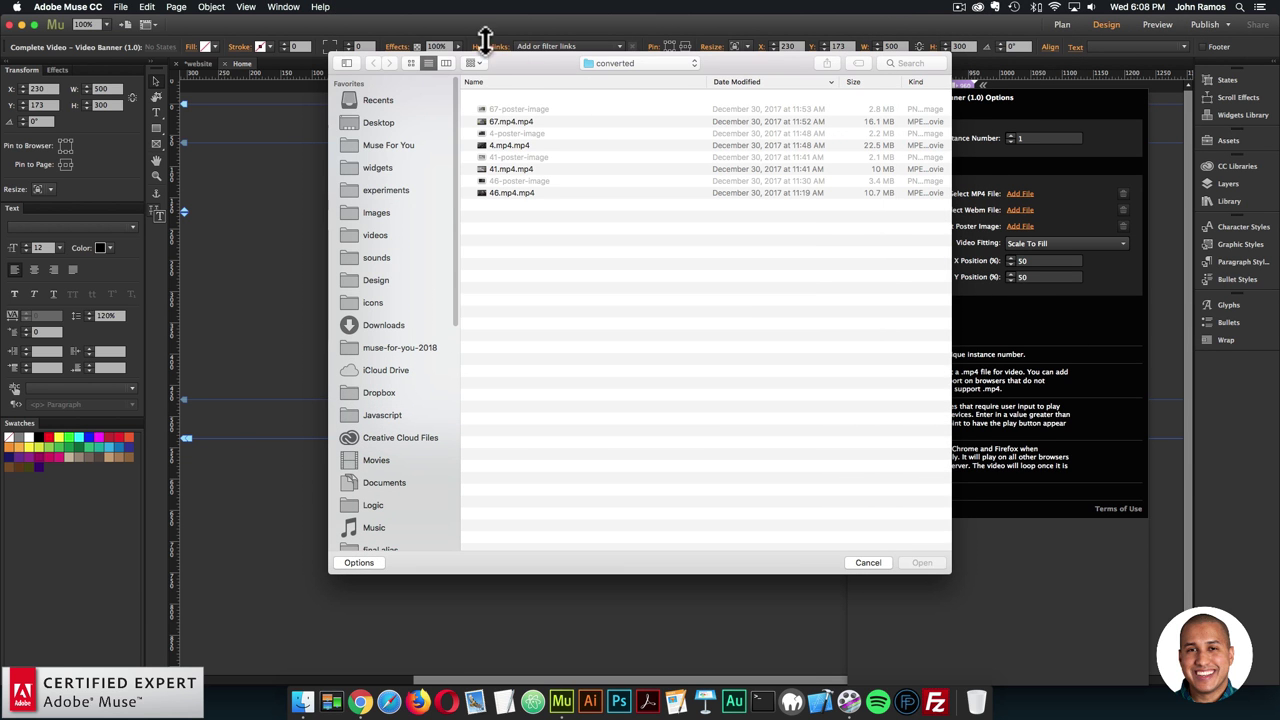
click(410, 62)
double_click(756, 104)
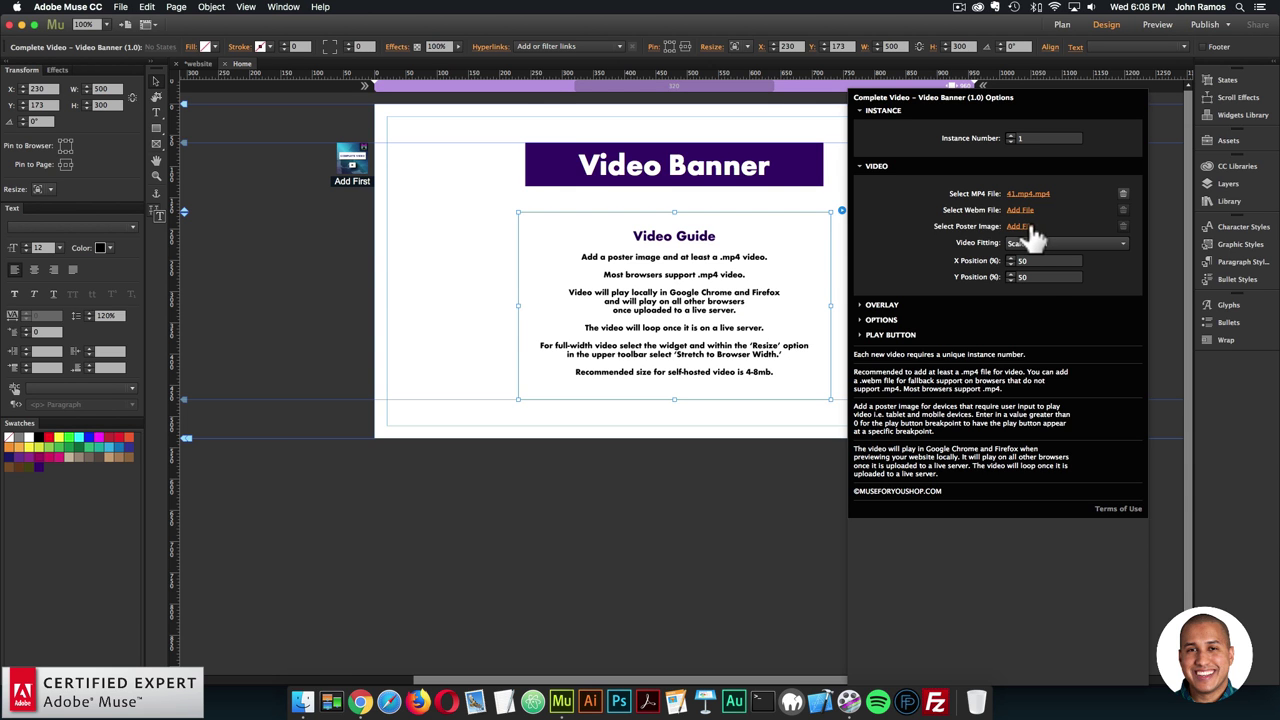
- Assign 41-poster-image.png as the widget's poster image and nudge the widget to about X 226, Y 171
click(1016, 227)
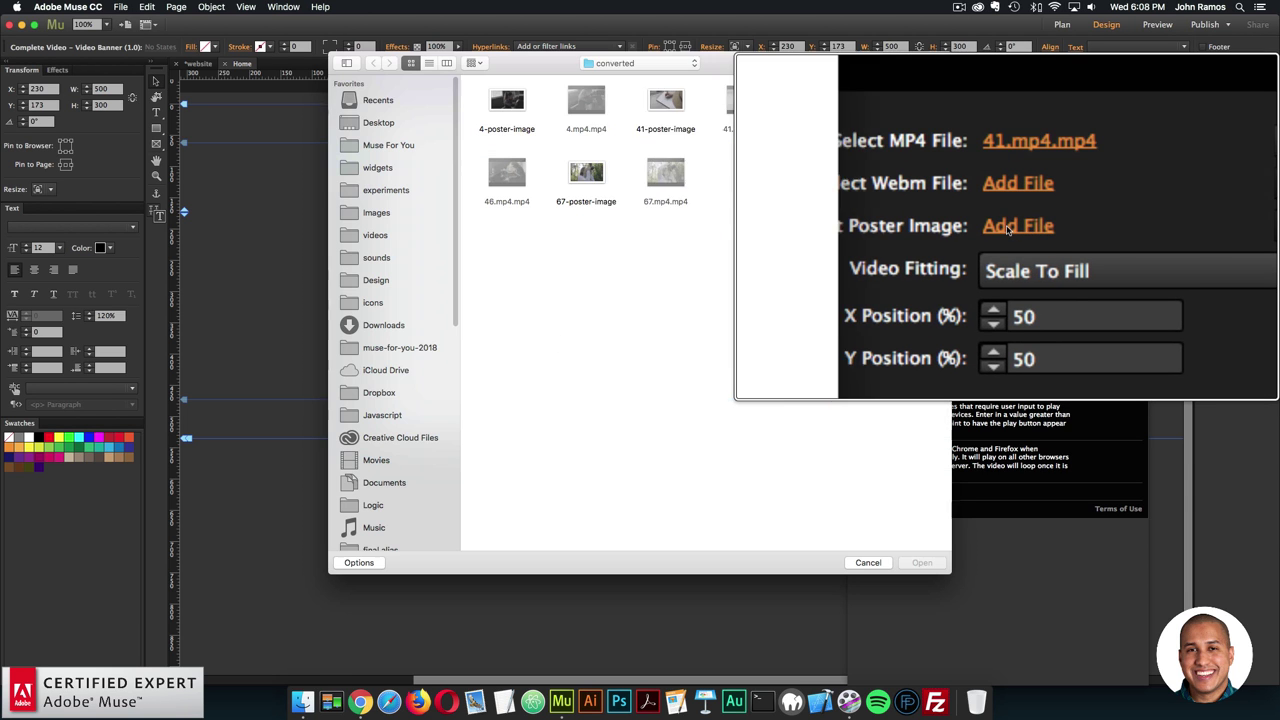
double_click(676, 98)
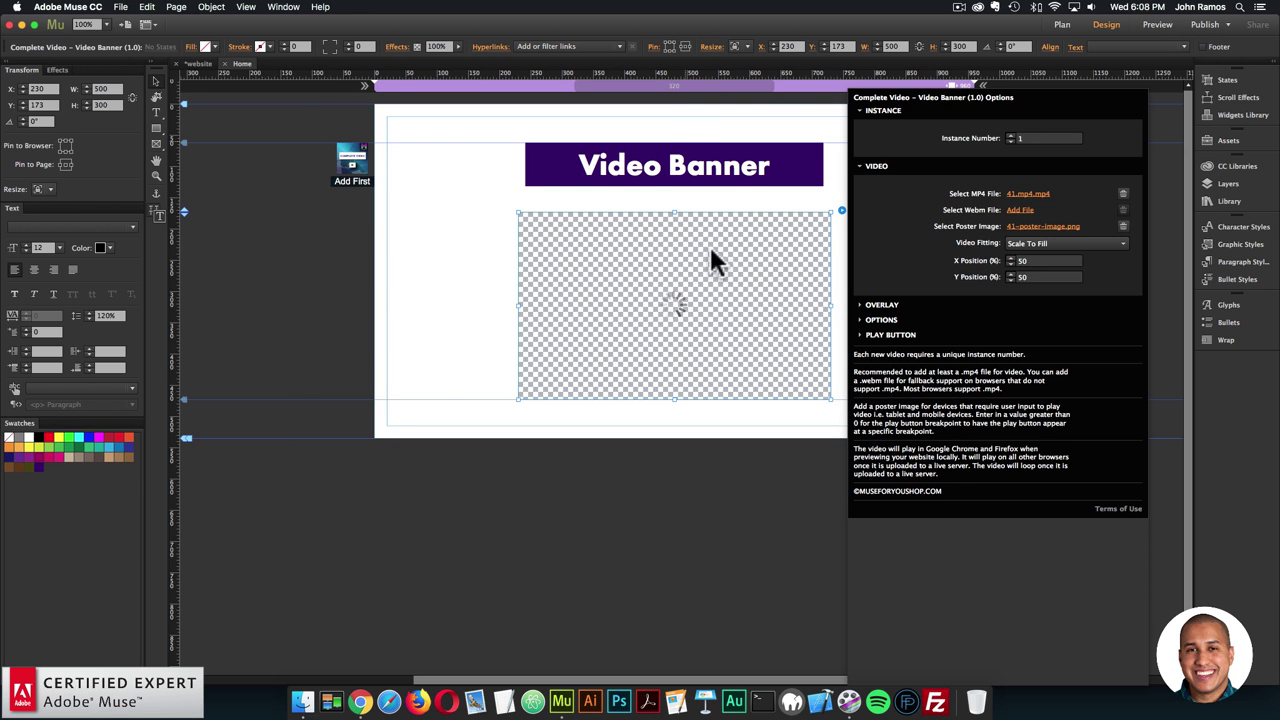
click(740, 318)
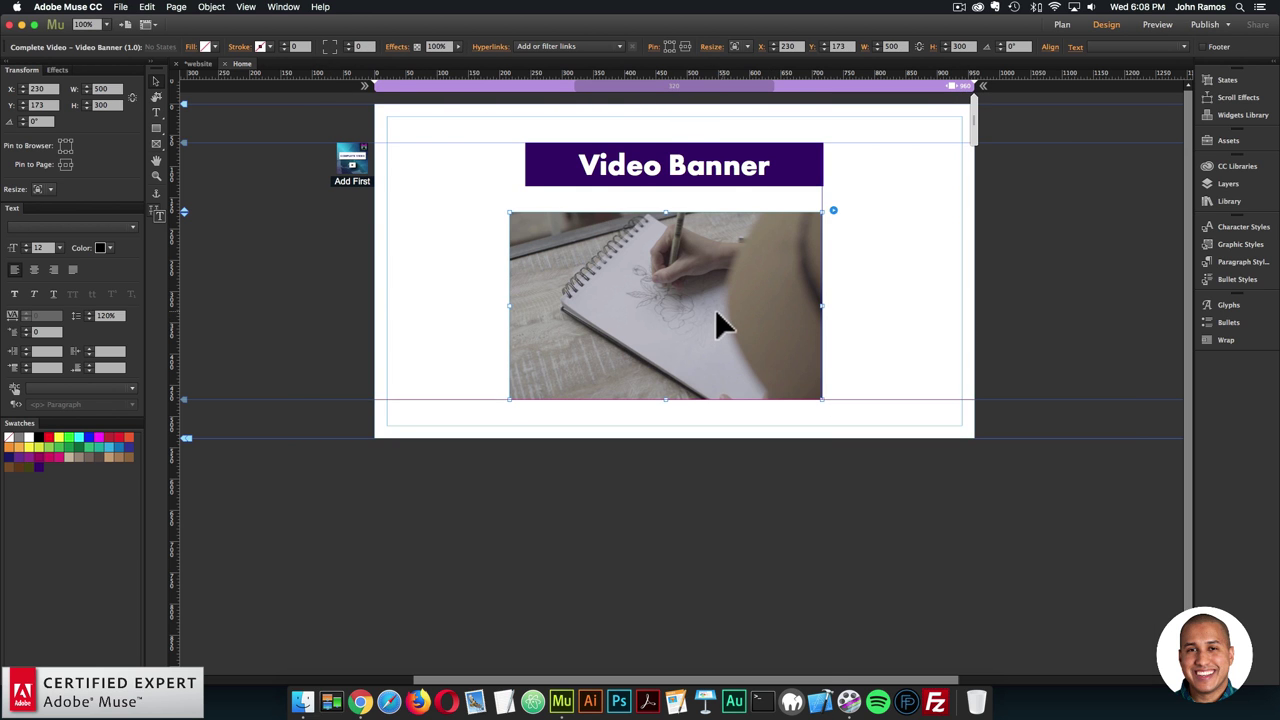
mouse_move(716, 313)
mouse_down()
mouse_move(580, 297)
mouse_move(723, 298)
mouse_up()
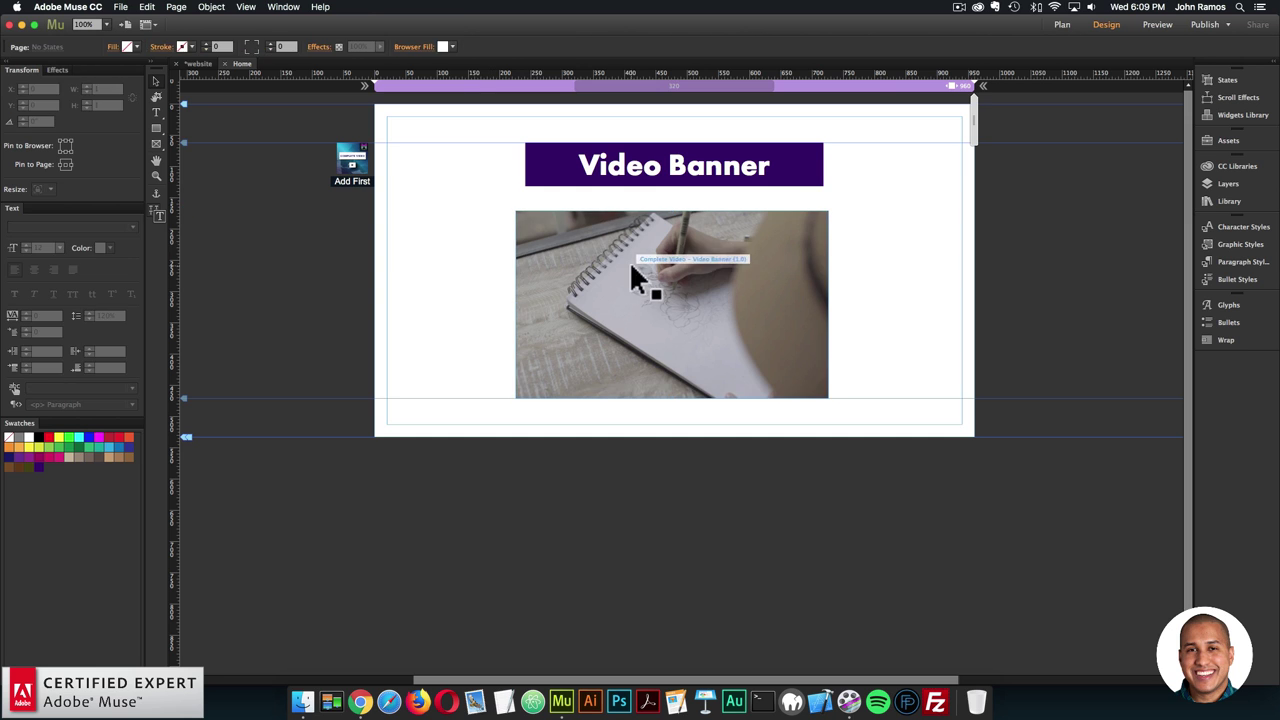
click(475, 264)
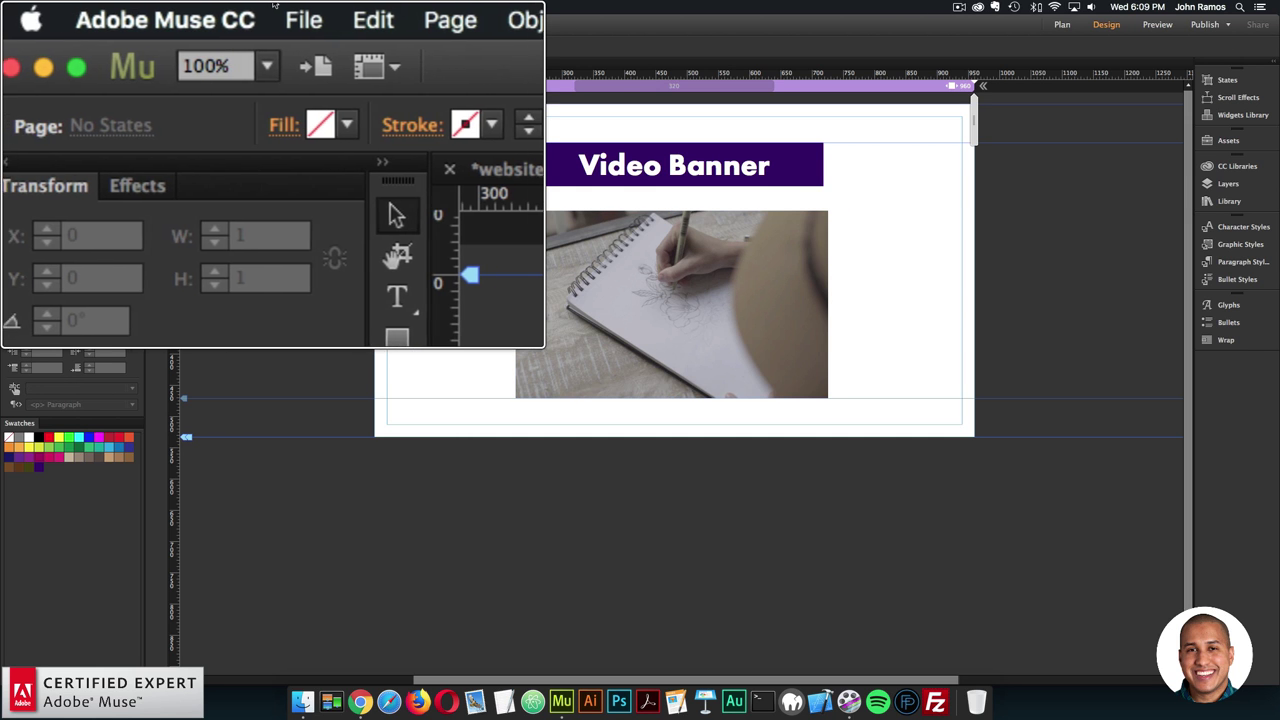
- Preview the page in the browser to check the playing video, and return to Adobe Muse
click(119, 7)
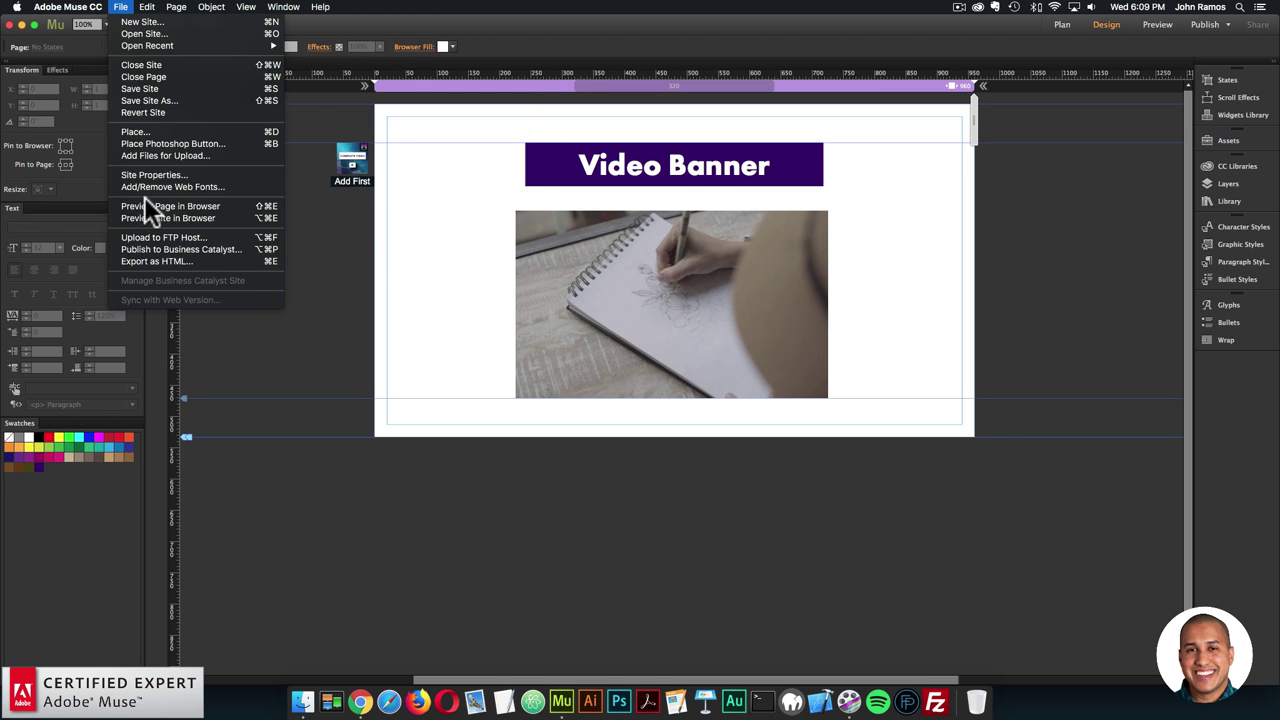
click(156, 208)
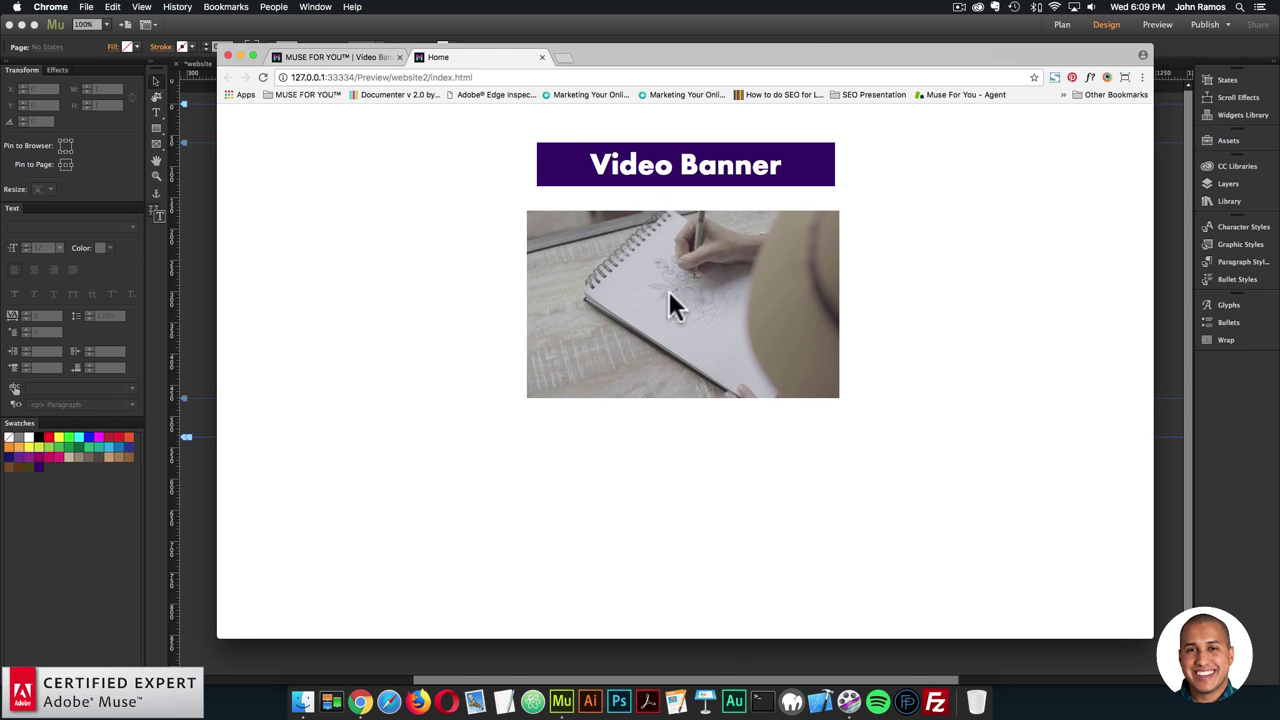
key(super+Tab)
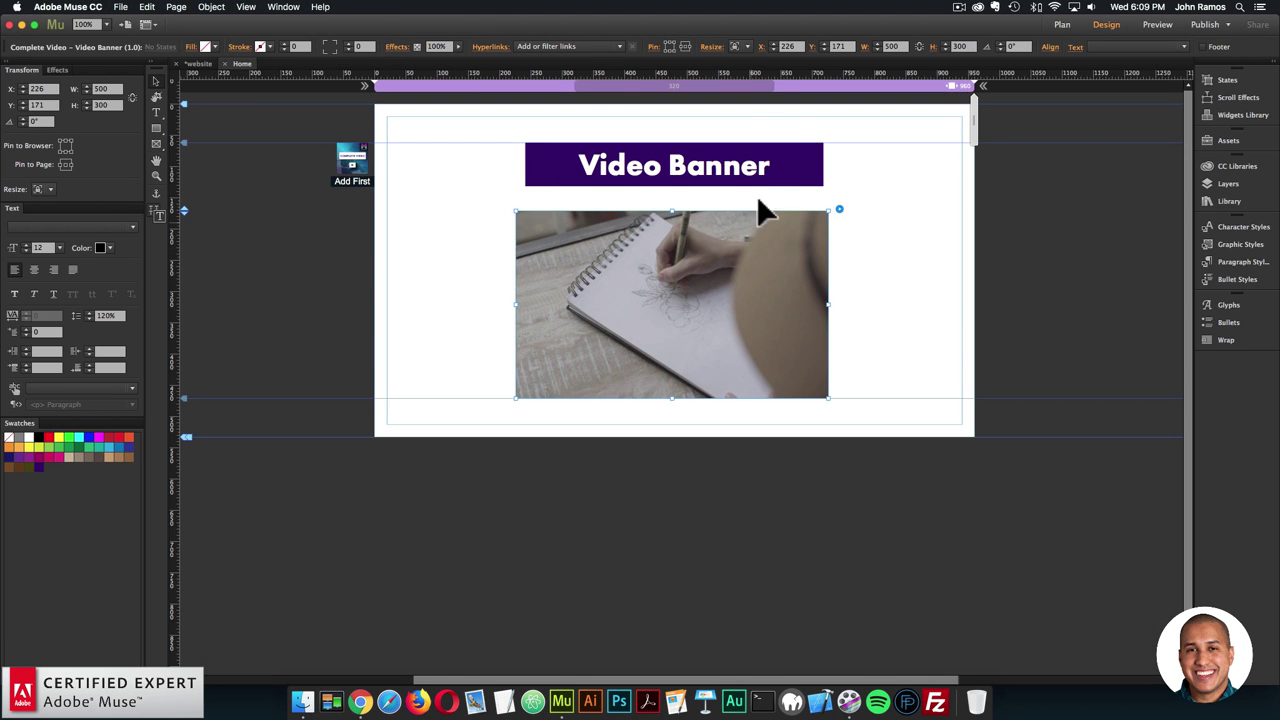
- Set the video banner widget's resize option to Stretch to Browser Width
click(746, 47)
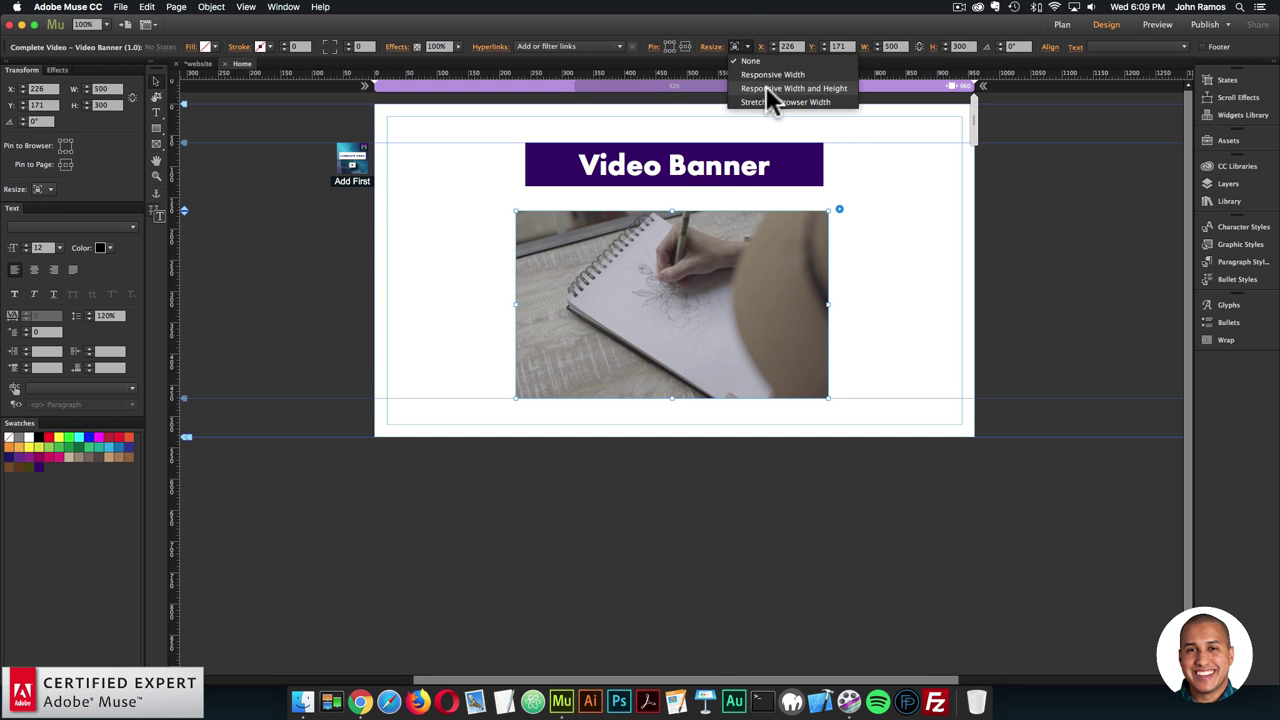
click(750, 46)
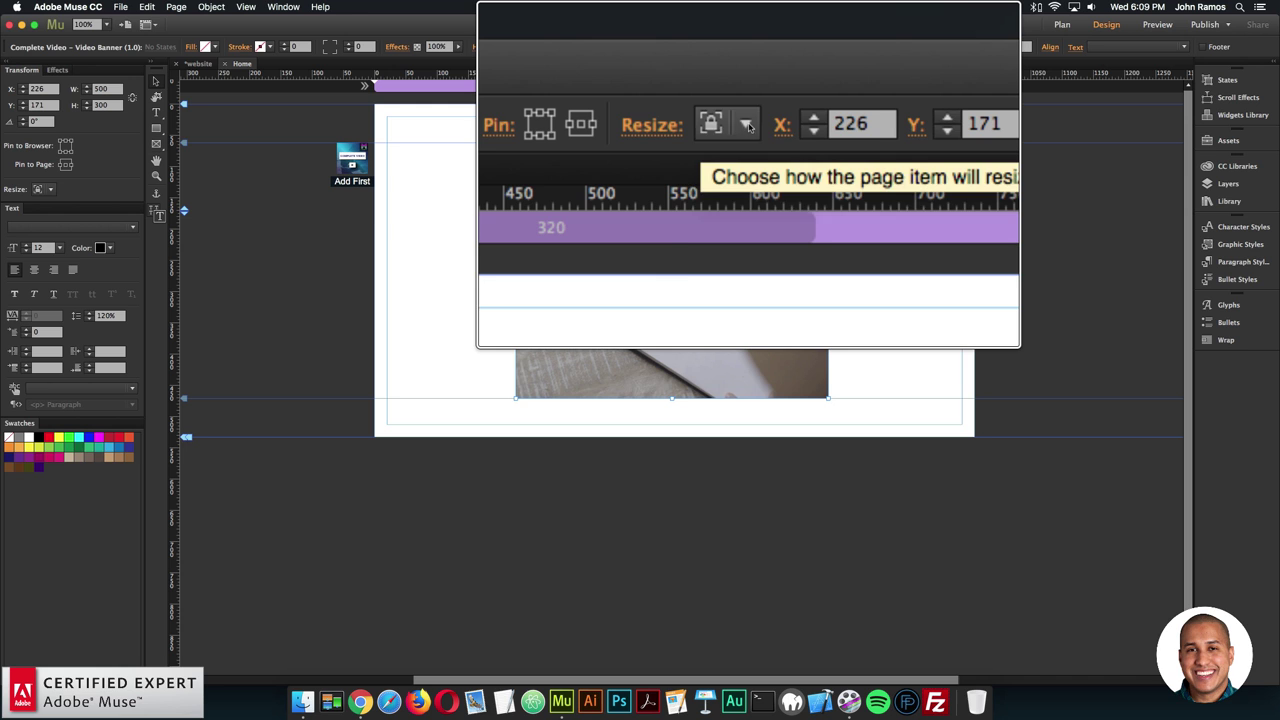
click(748, 47)
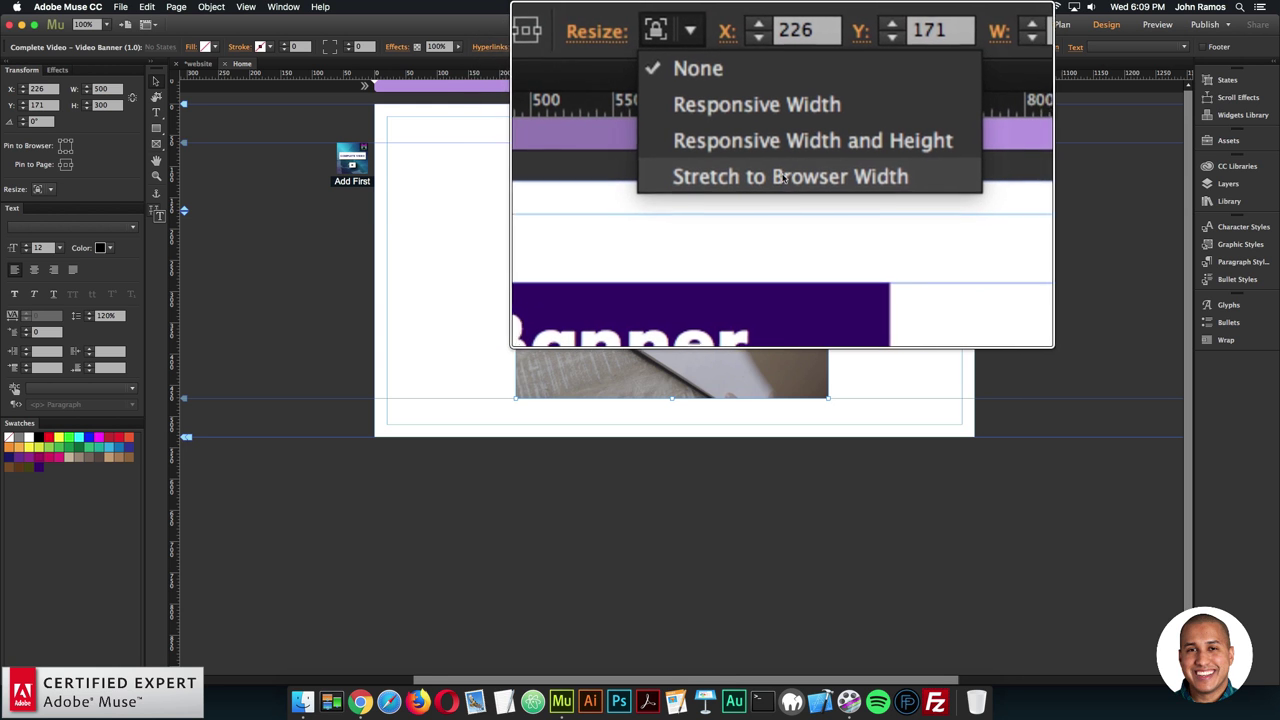
click(781, 96)
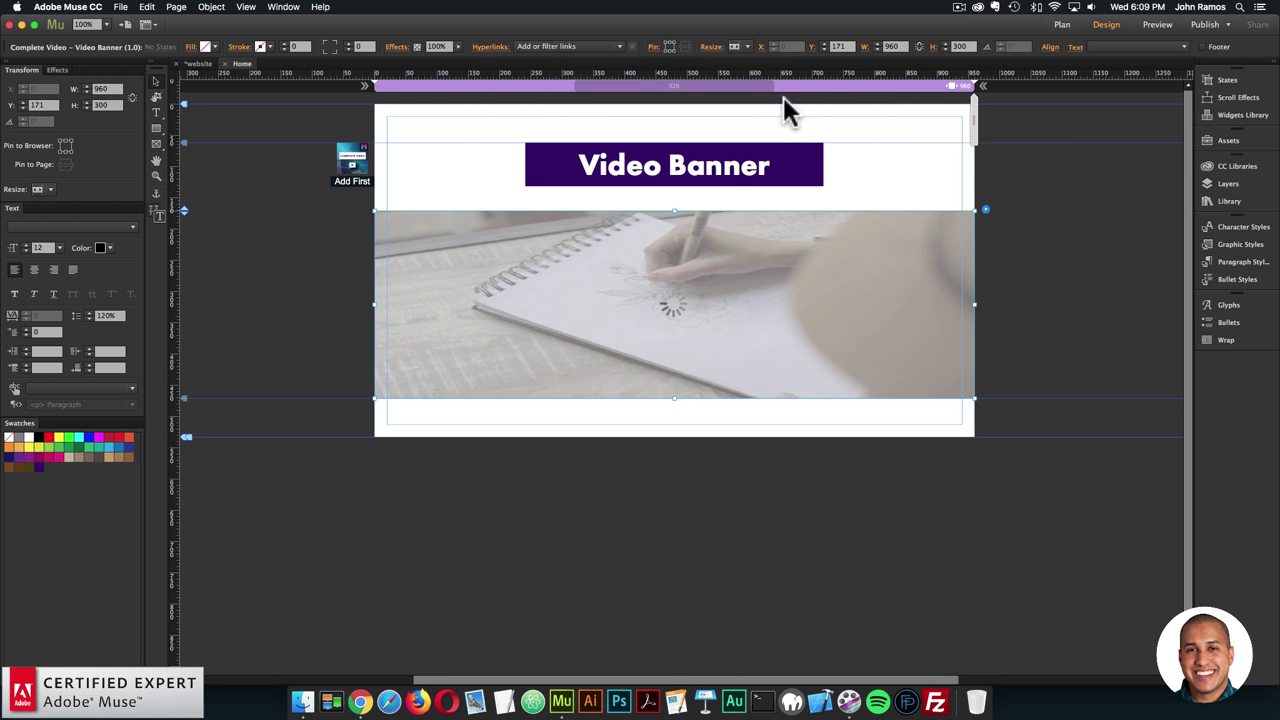
click(297, 263)
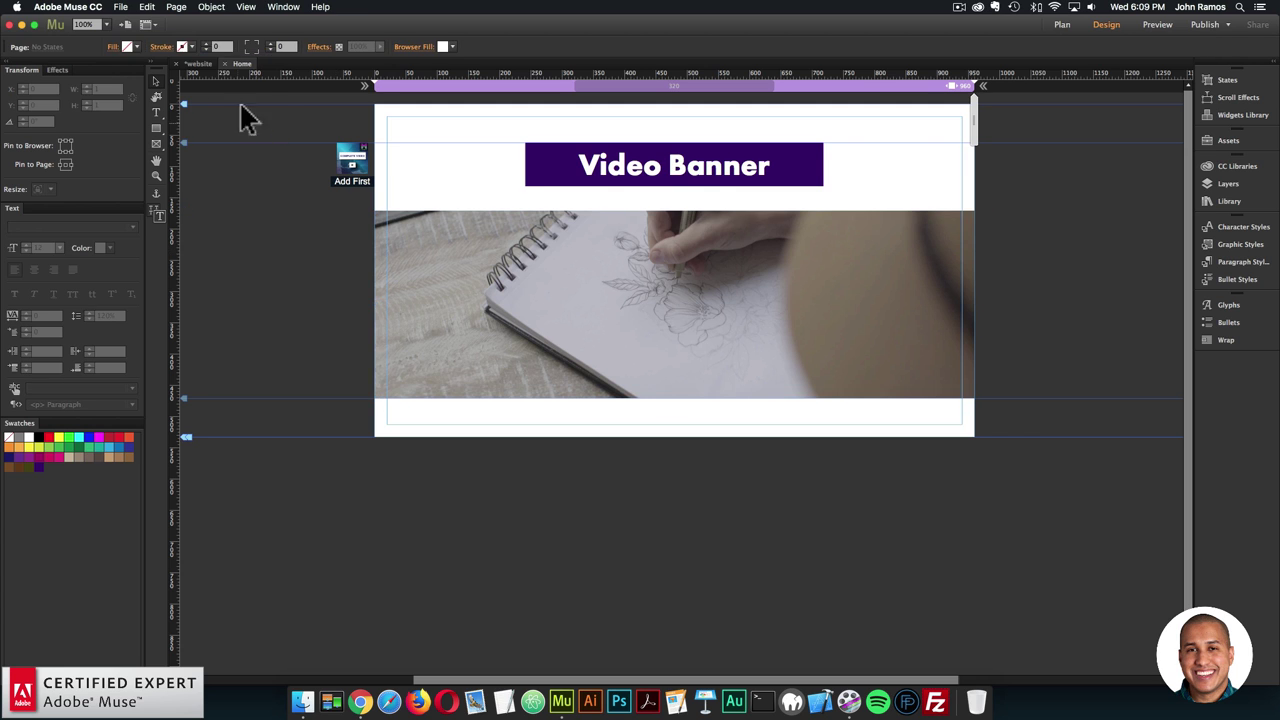
- Preview the full-width video banner in the browser and switch back to Adobe Muse
click(120, 7)
click(188, 206)
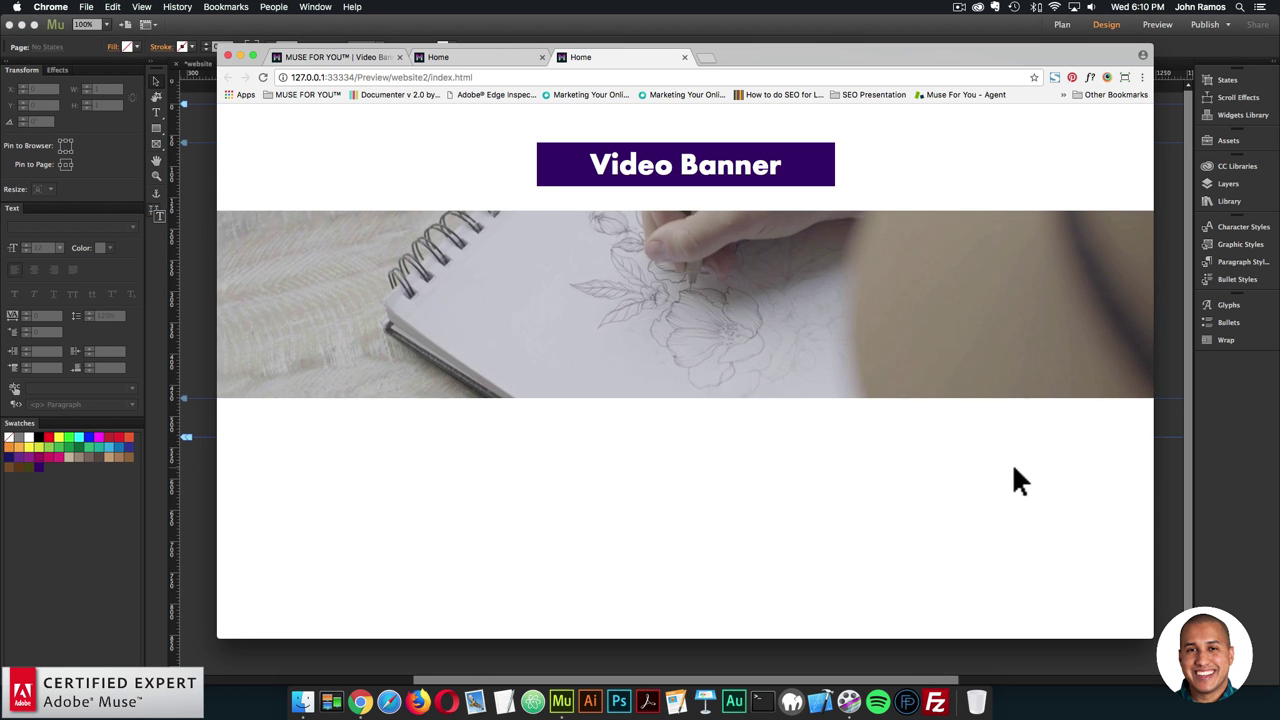
click(1187, 400)
- Move the video banner to the top edge of the page and send it to the back, behind the heading
drag(867, 305, 835, 199)
right_click(830, 190)
mouse_move(988, 257)
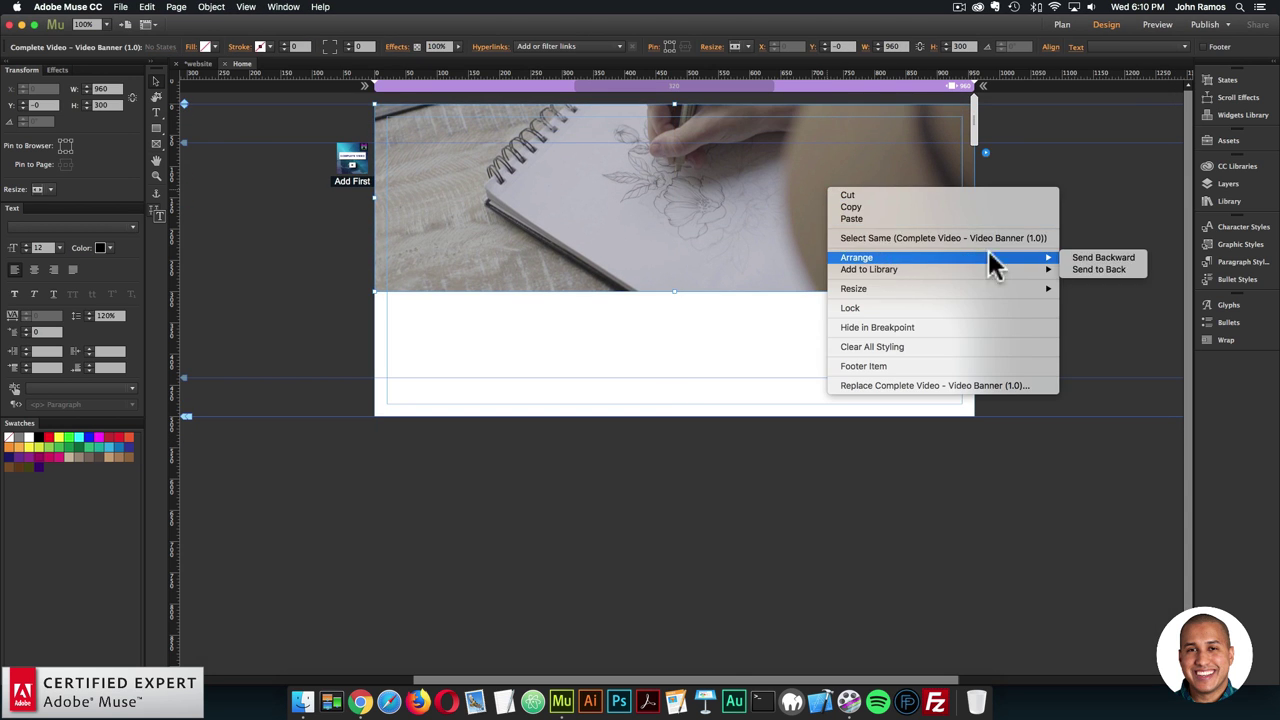
click(1099, 268)
- Extend the video banner's height downward and move the heading with its purple box to about Y 140, over the video
drag(672, 292, 677, 323)
click(752, 148)
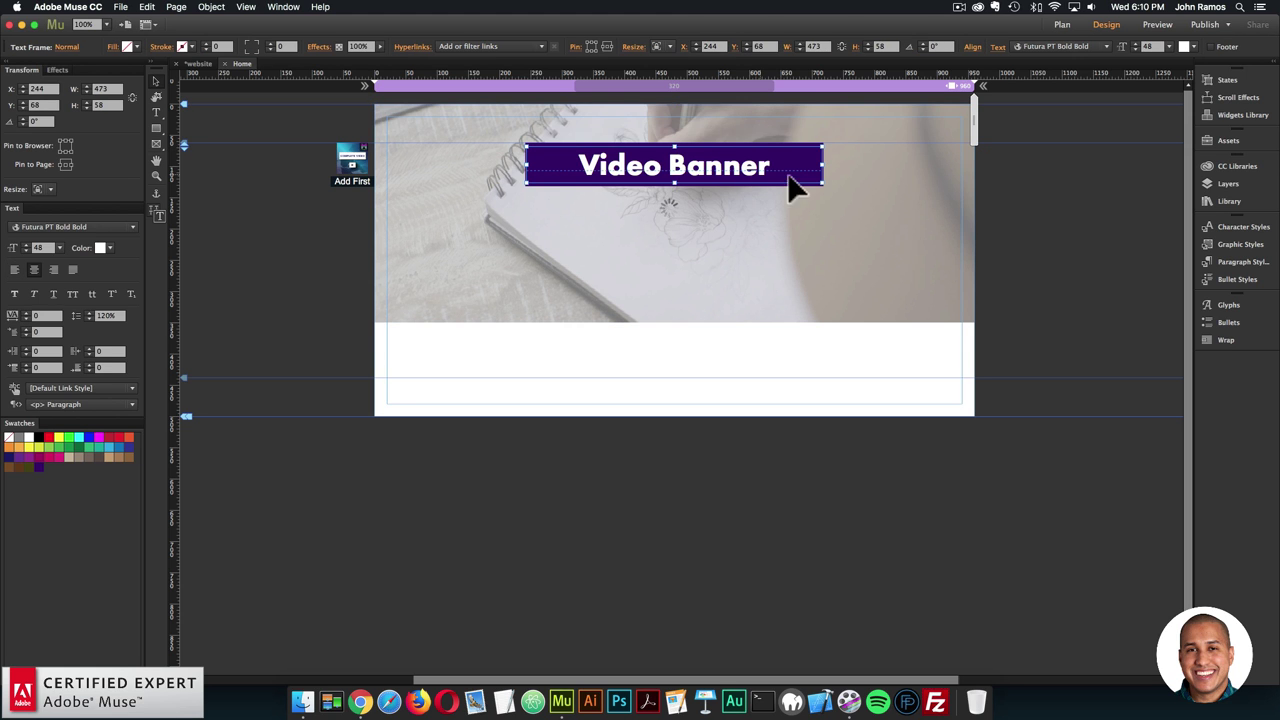
drag(770, 156, 772, 209)
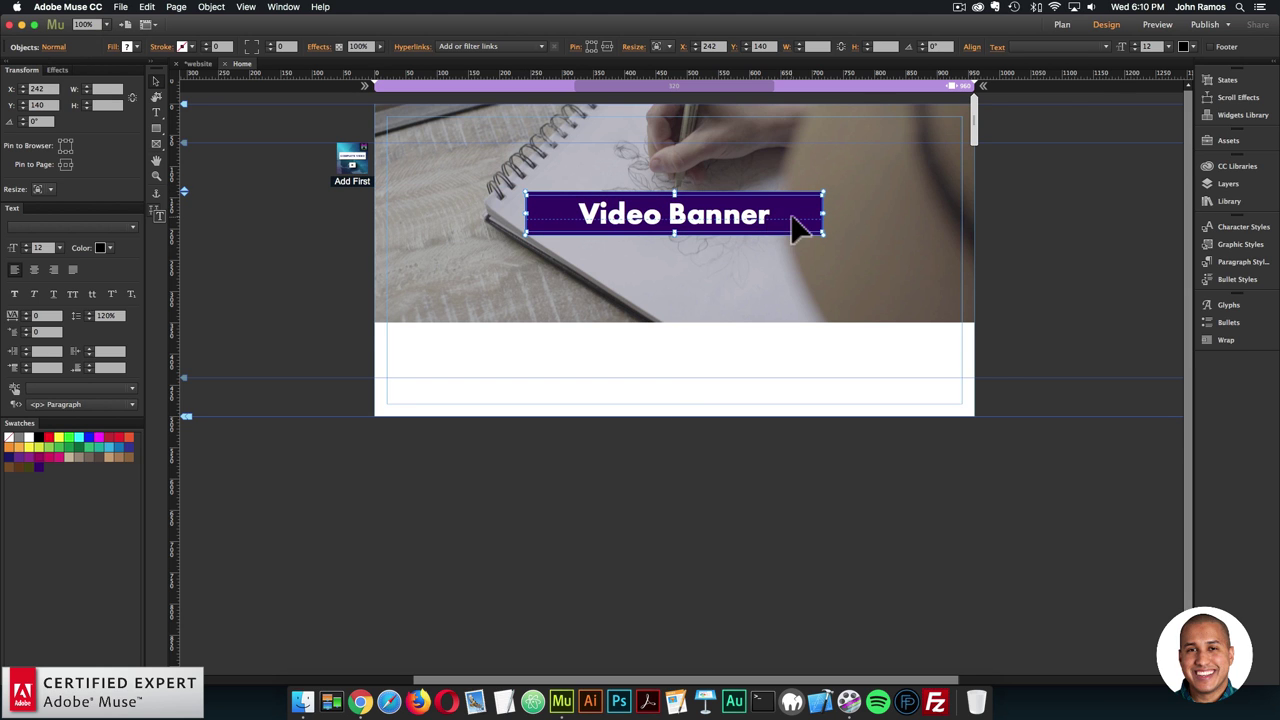
click(974, 48)
click(1004, 305)
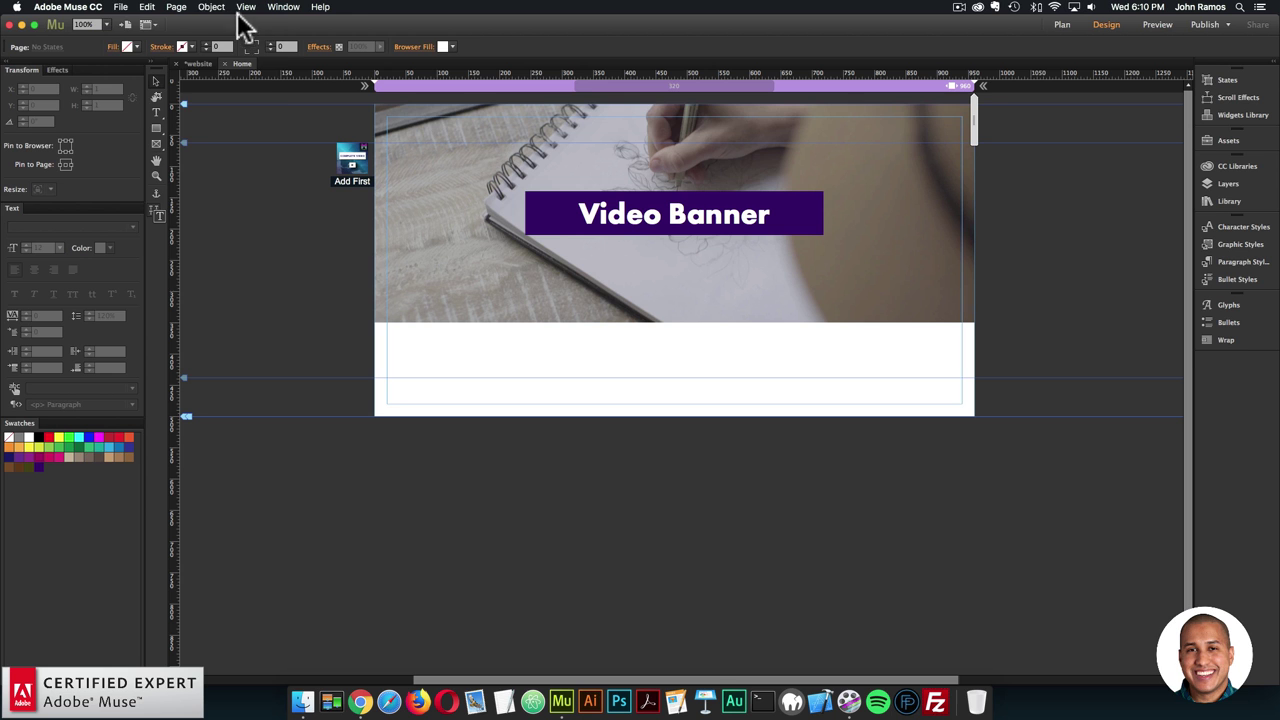
- Preview the page in the browser, narrow the browser window to check the video banner's scaling, and return to Adobe Muse
click(120, 6)
click(157, 205)
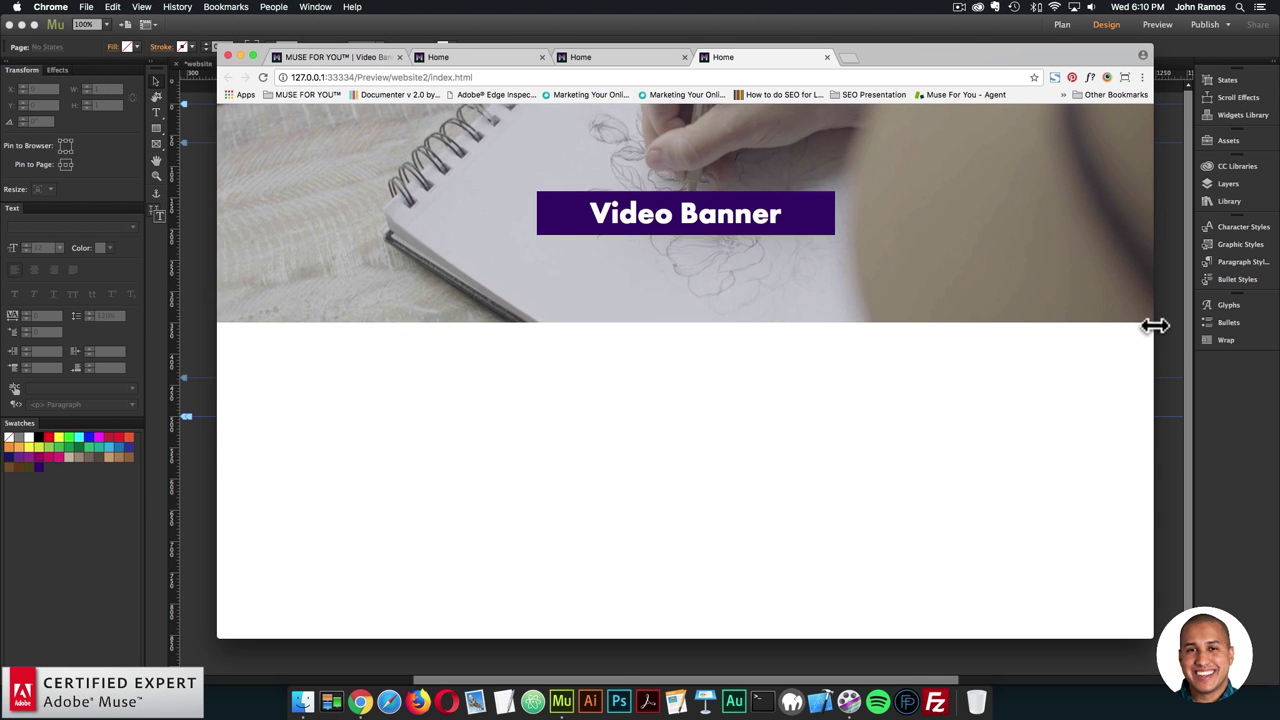
drag(1154, 323, 833, 293)
click(892, 273)
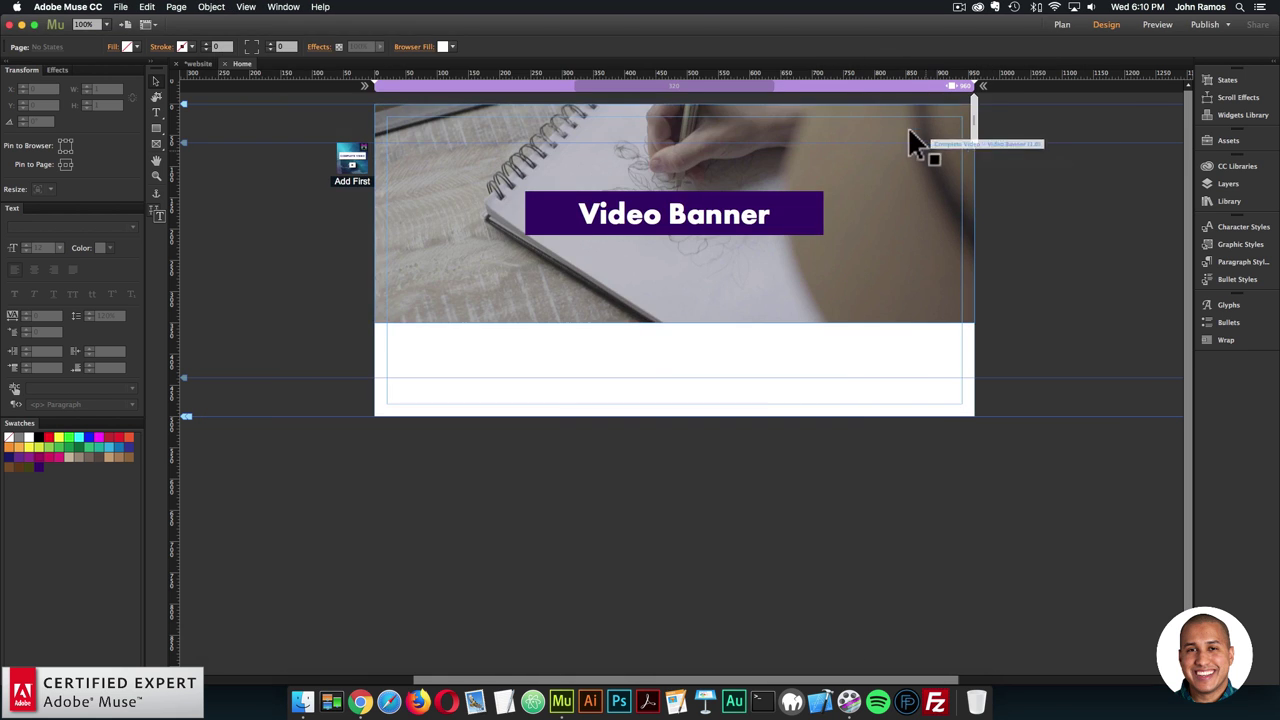
- Add a fluid-width breakpoint at 600 to the page
right_click(886, 81)
click(770, 220)
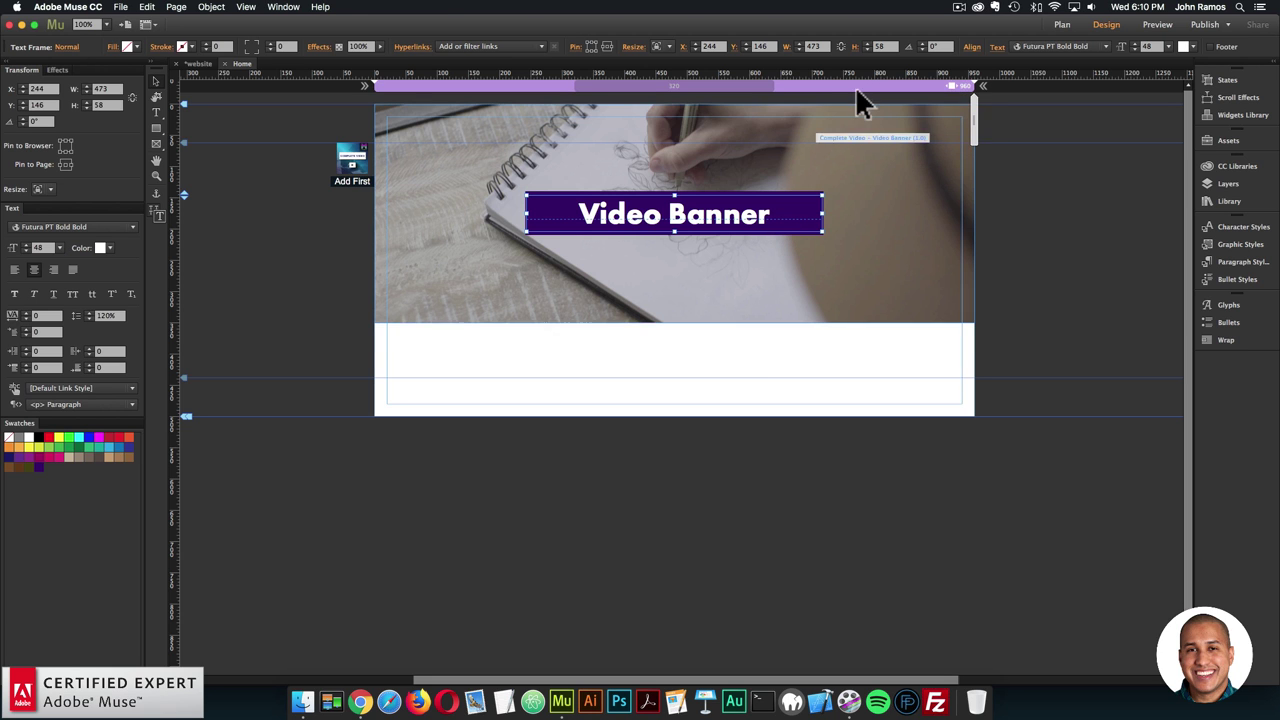
right_click(858, 85)
click(881, 92)
text(600)
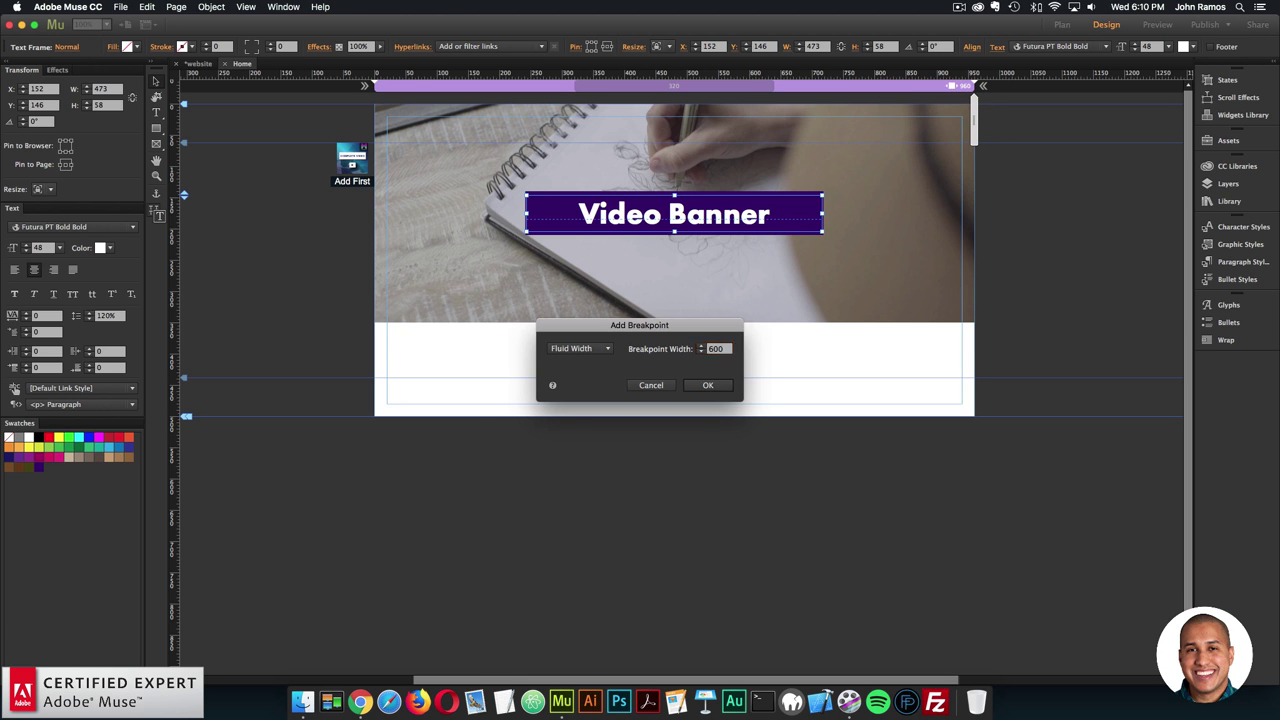
key(Return)
- Add another fluid-width breakpoint at 480 to the page
right_click(839, 90)
click(841, 94)
text(485)
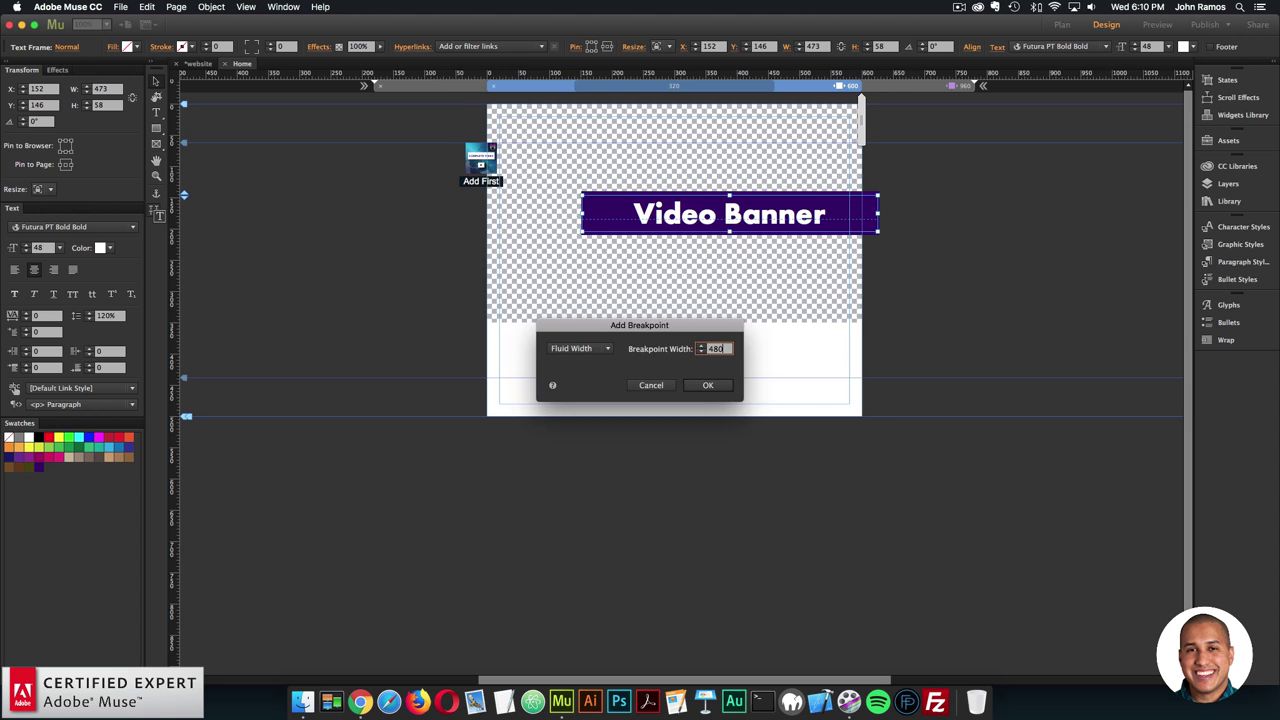
key(Return)
- Centre the heading with its purple box on the page, at X 2 for the 480 breakpoint and X 61 for the 600 breakpoint
drag(896, 213, 810, 205)
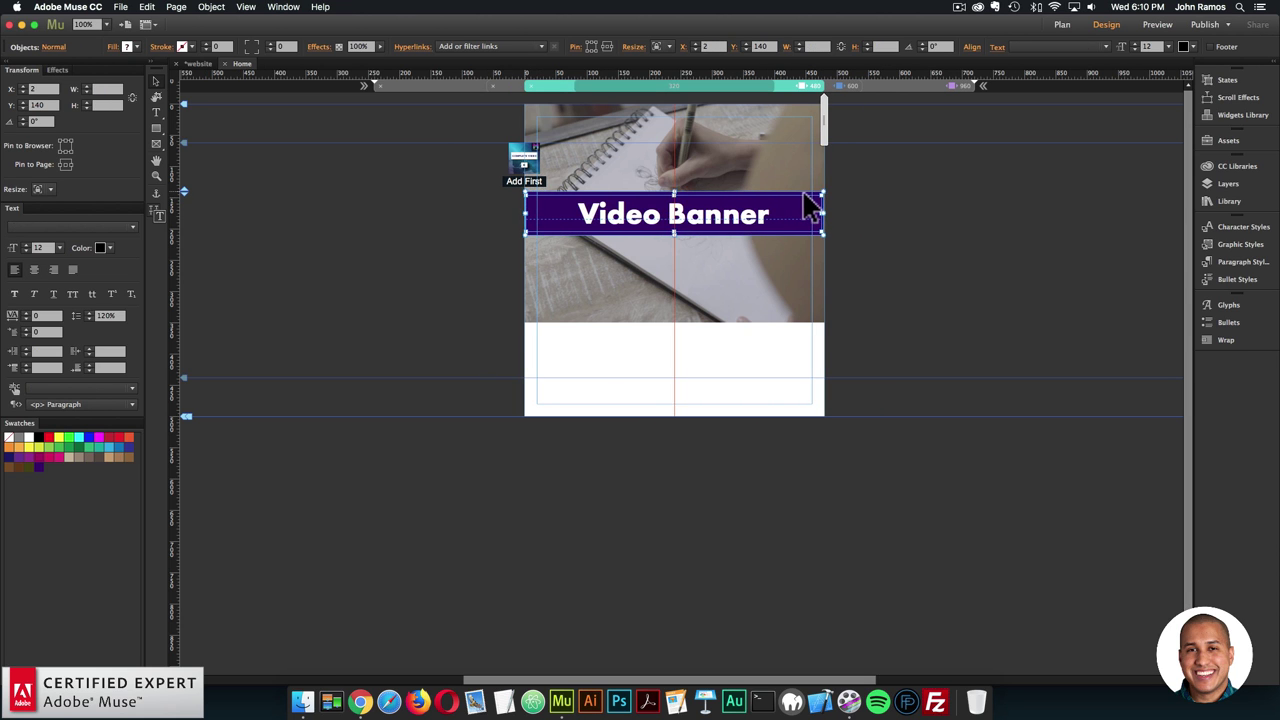
click(851, 88)
drag(790, 210, 770, 207)
click(899, 86)
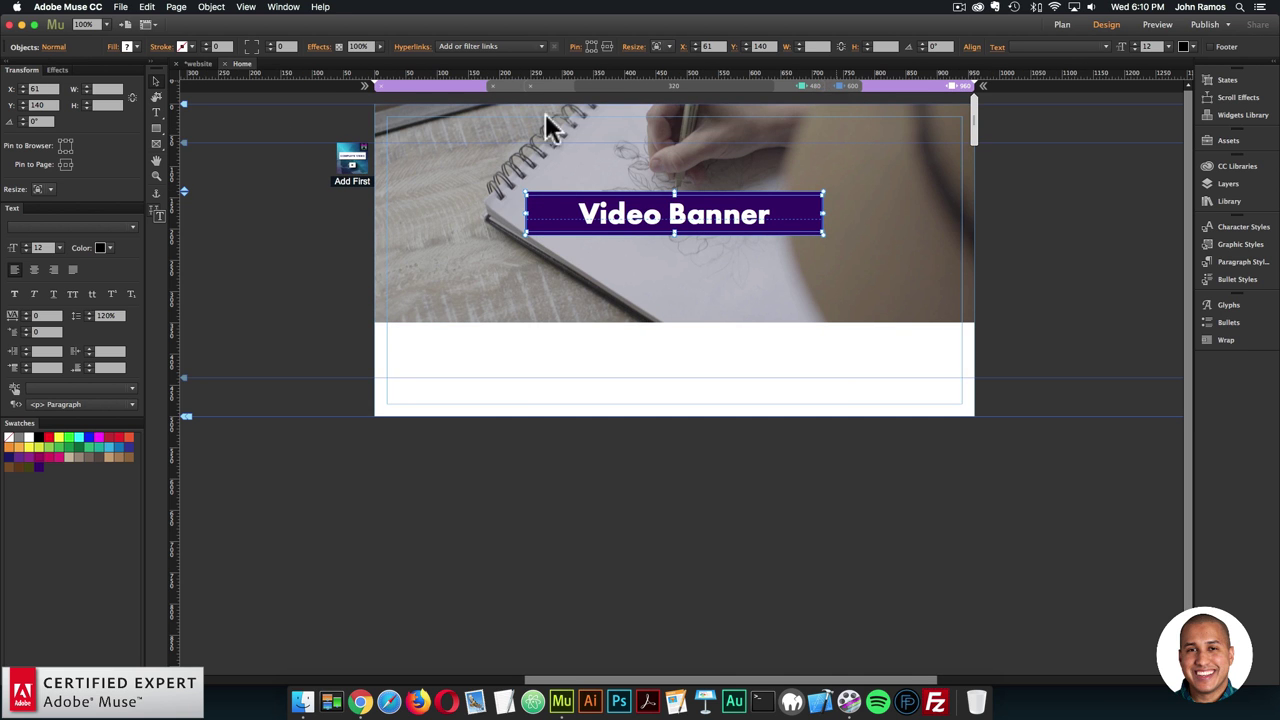
- Move the Add First widget just outside the page's left edge, at X -70, in the 600 and 480 breakpoints
click(500, 86)
click(462, 165)
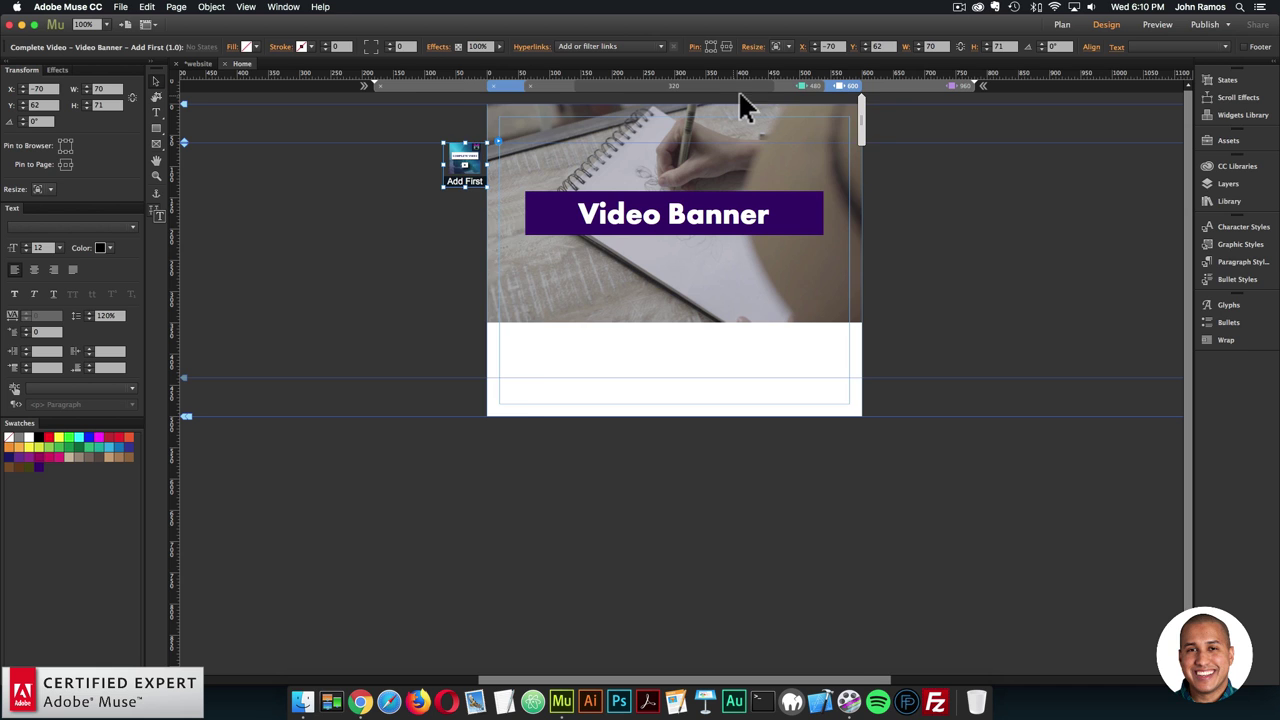
click(801, 86)
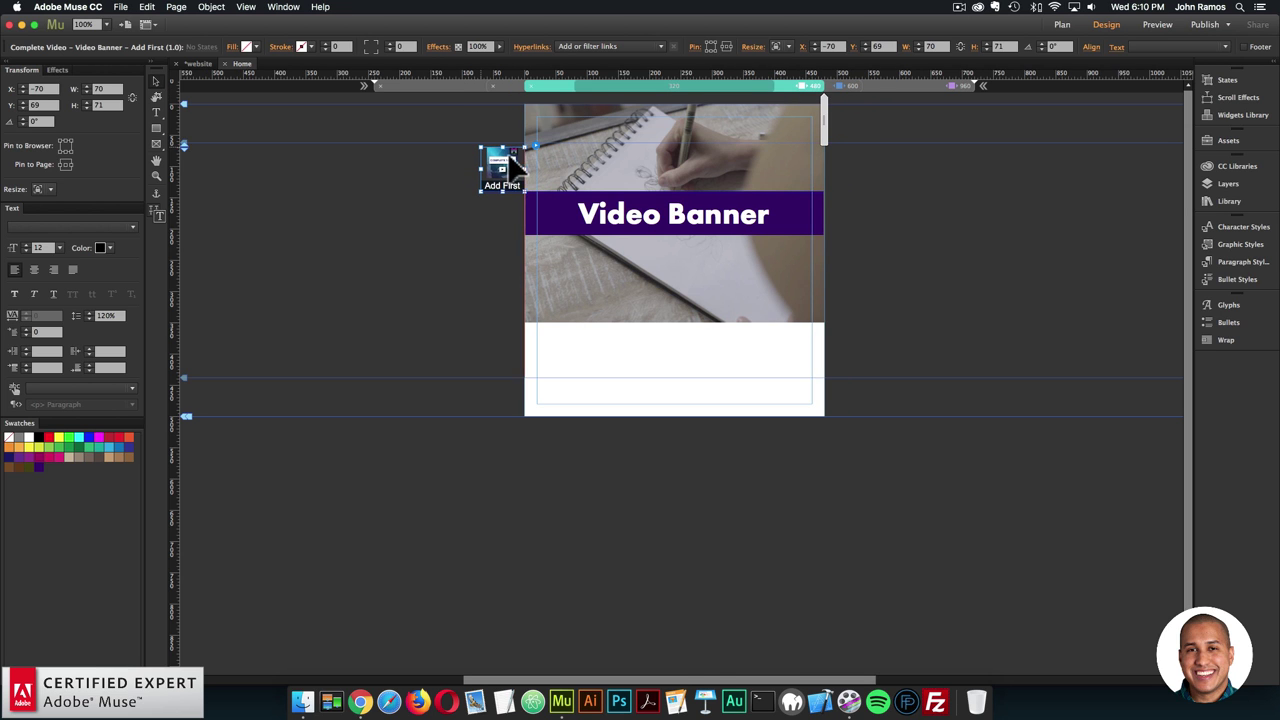
click(425, 185)
- Preview the page in the browser, resize the window narrower and wider to check the banner across breakpoints, and return to Adobe Muse
click(147, 6)
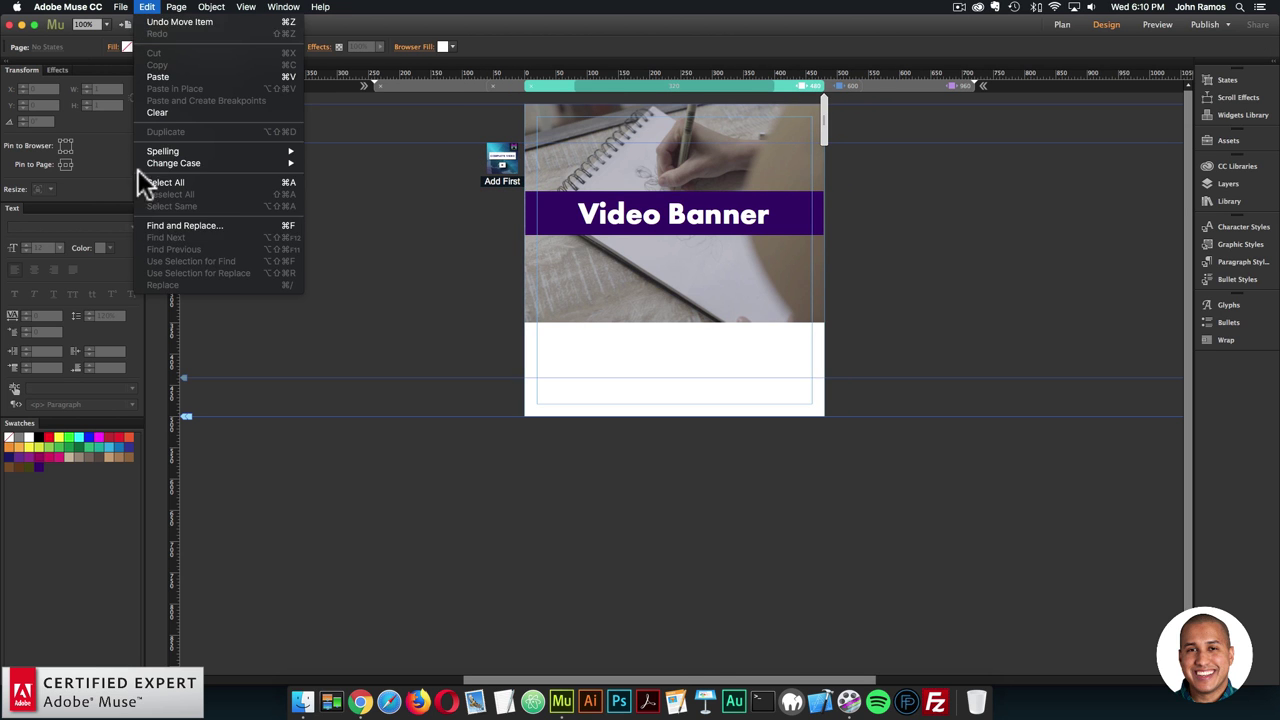
mouse_move(120, 6)
click(150, 206)
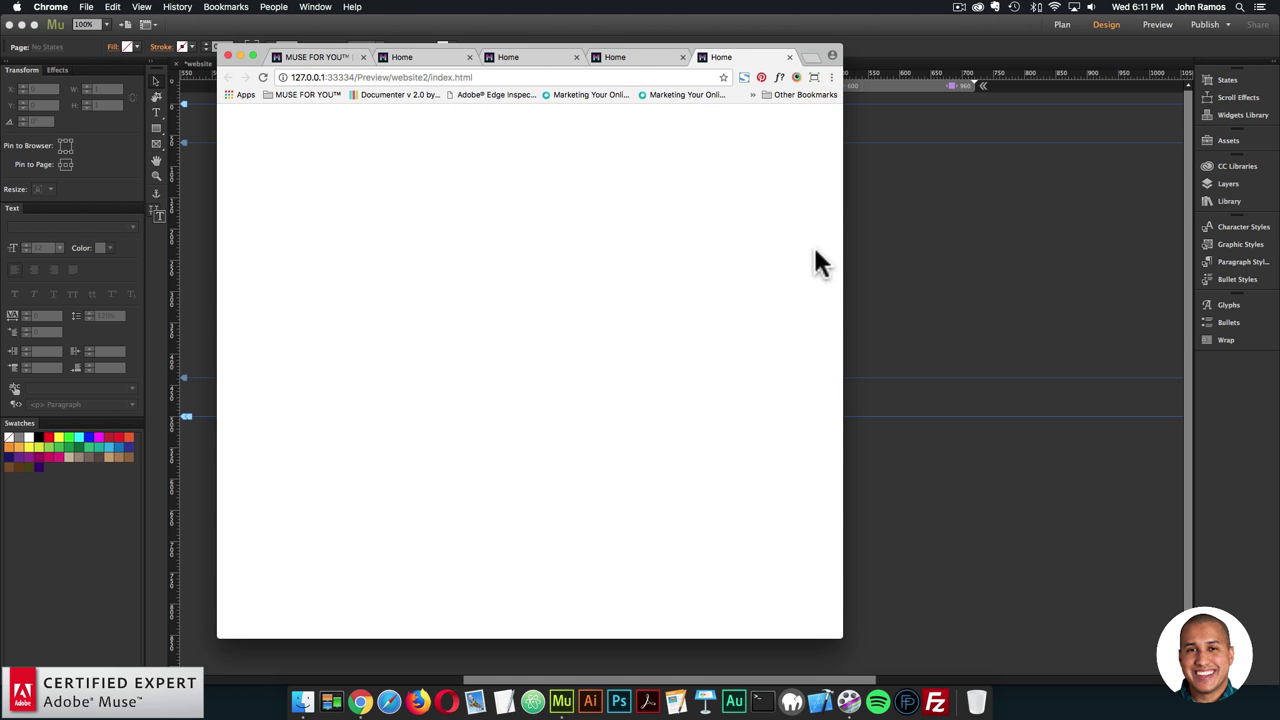
drag(843, 251, 1134, 260)
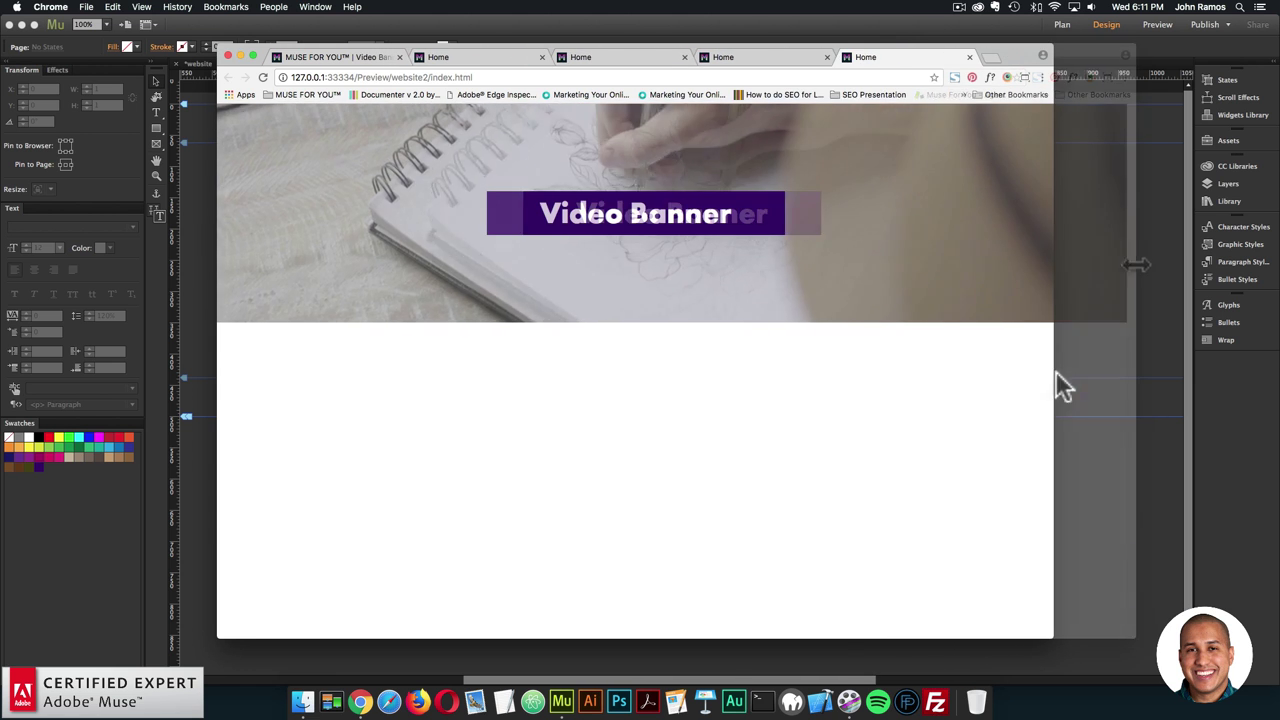
drag(1053, 363, 560, 323)
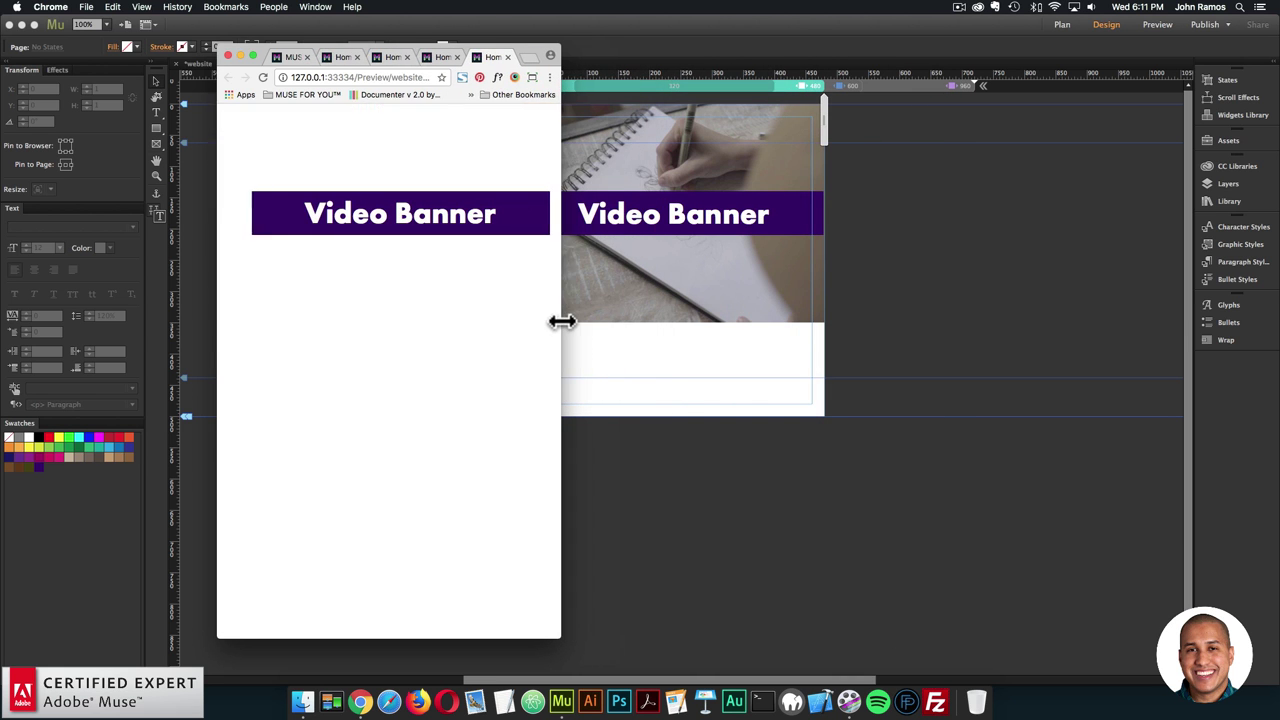
drag(560, 251, 1112, 266)
click(1118, 253)
- Duplicate the video banner in the 960 breakpoint and place the copy below the original at Y 414
click(699, 312)
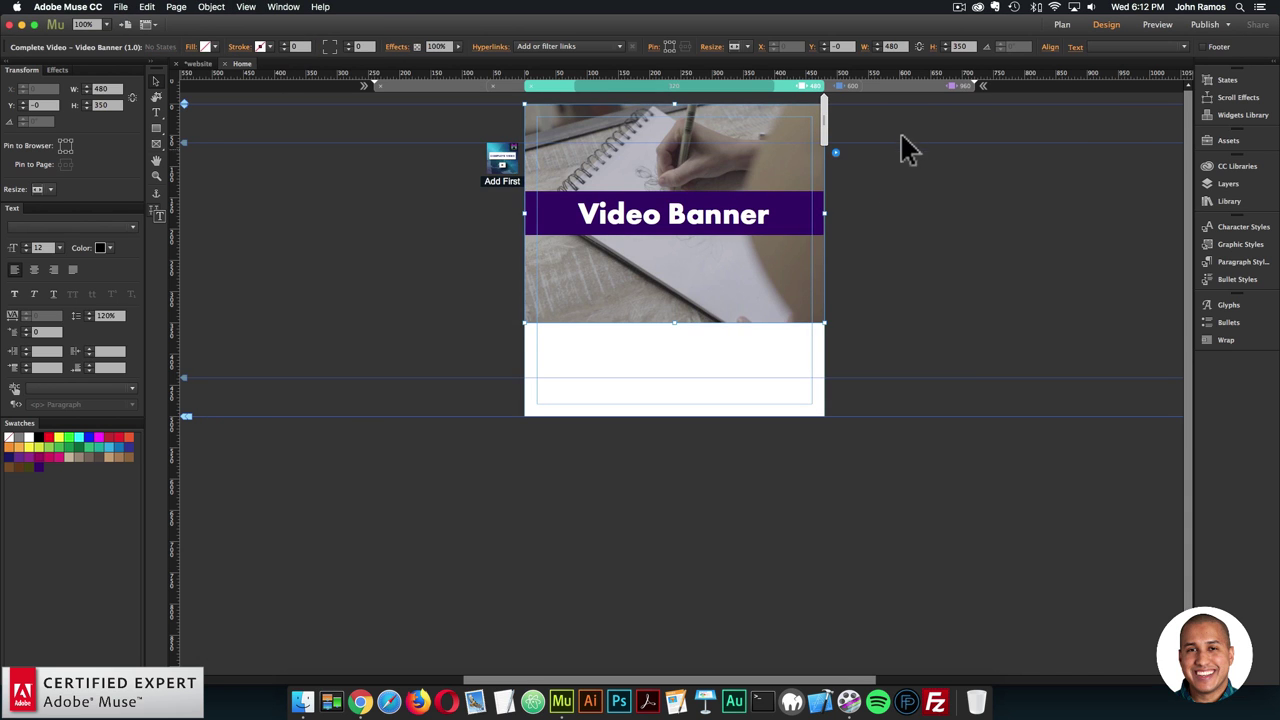
click(906, 85)
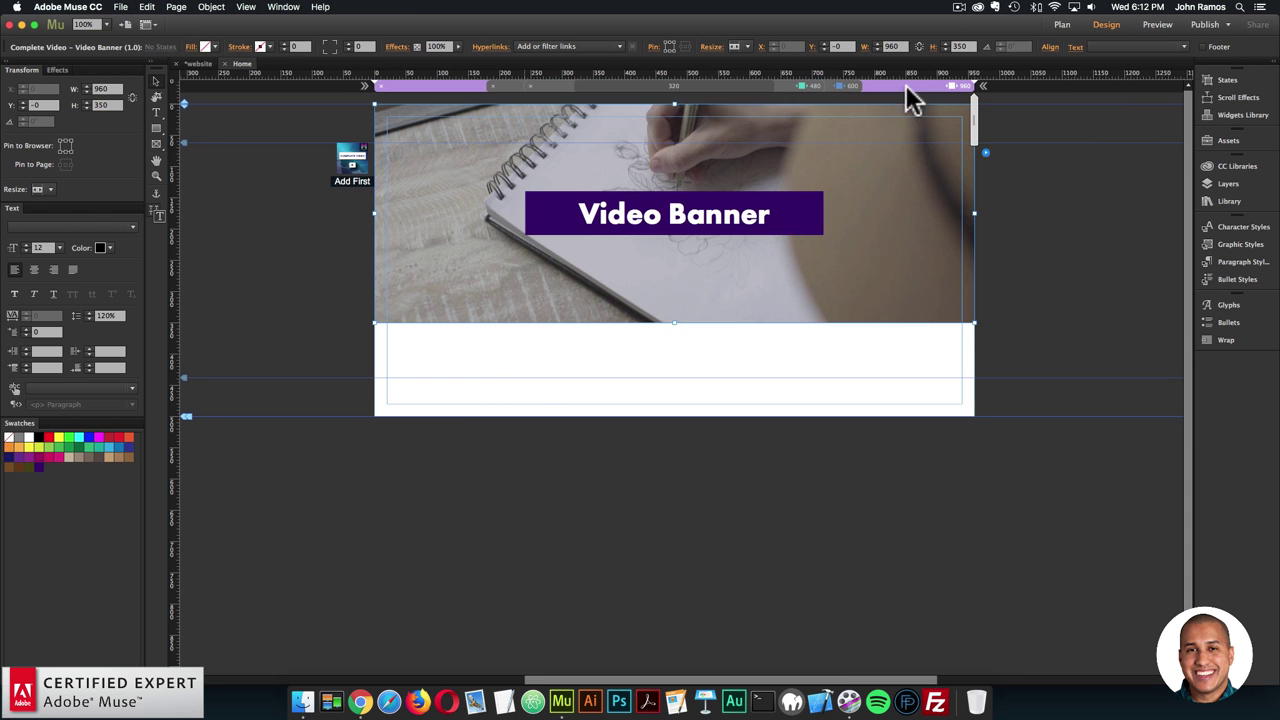
click(801, 347)
click(990, 380)
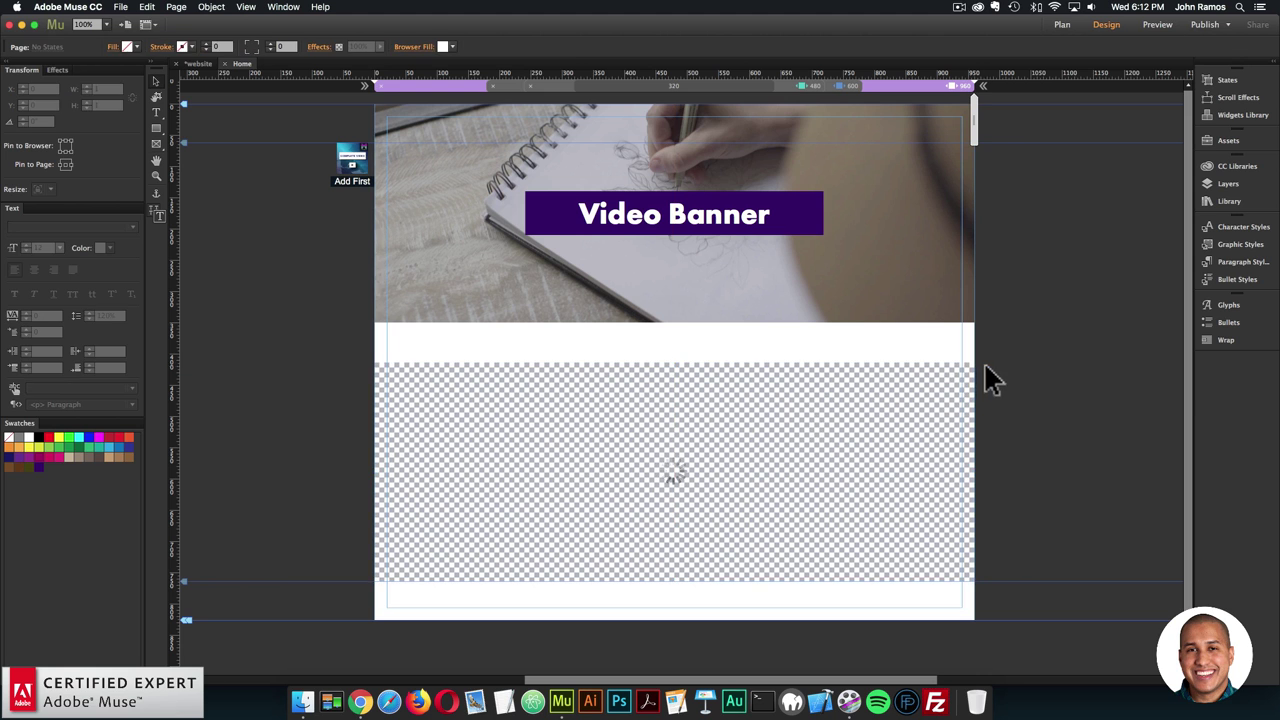
- Set the lower video banner's instance number to 2 in its widget options
click(978, 364)
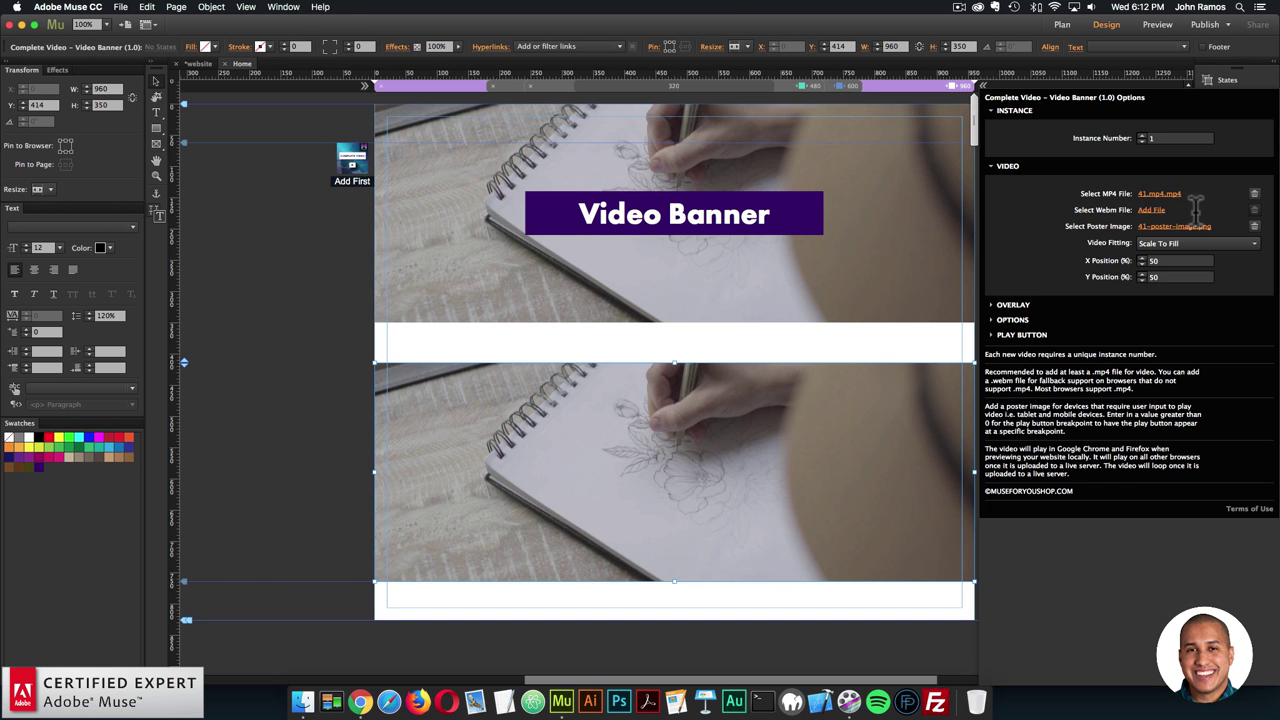
double_click(1198, 138)
text(2)
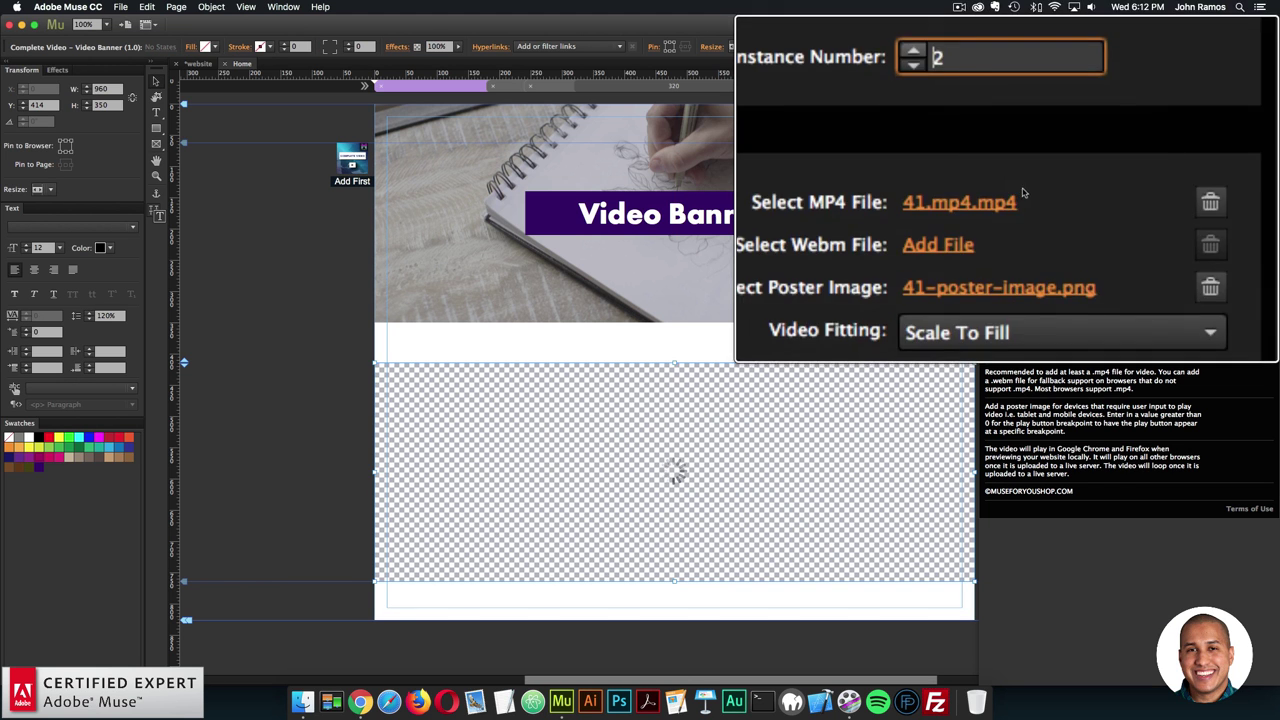
- Assign 46.mp4.mp4 as the lower banner's MP4 file and 46-poster-image.png as its poster image
click(1176, 193)
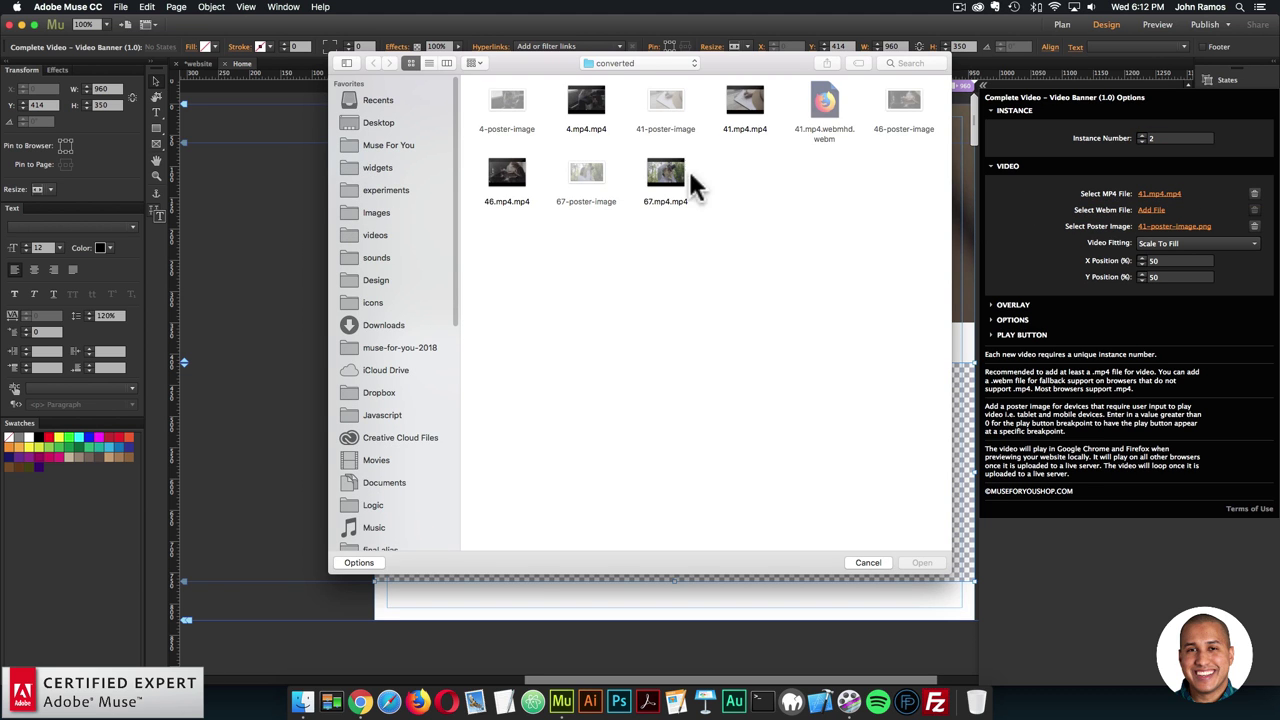
click(652, 174)
click(590, 102)
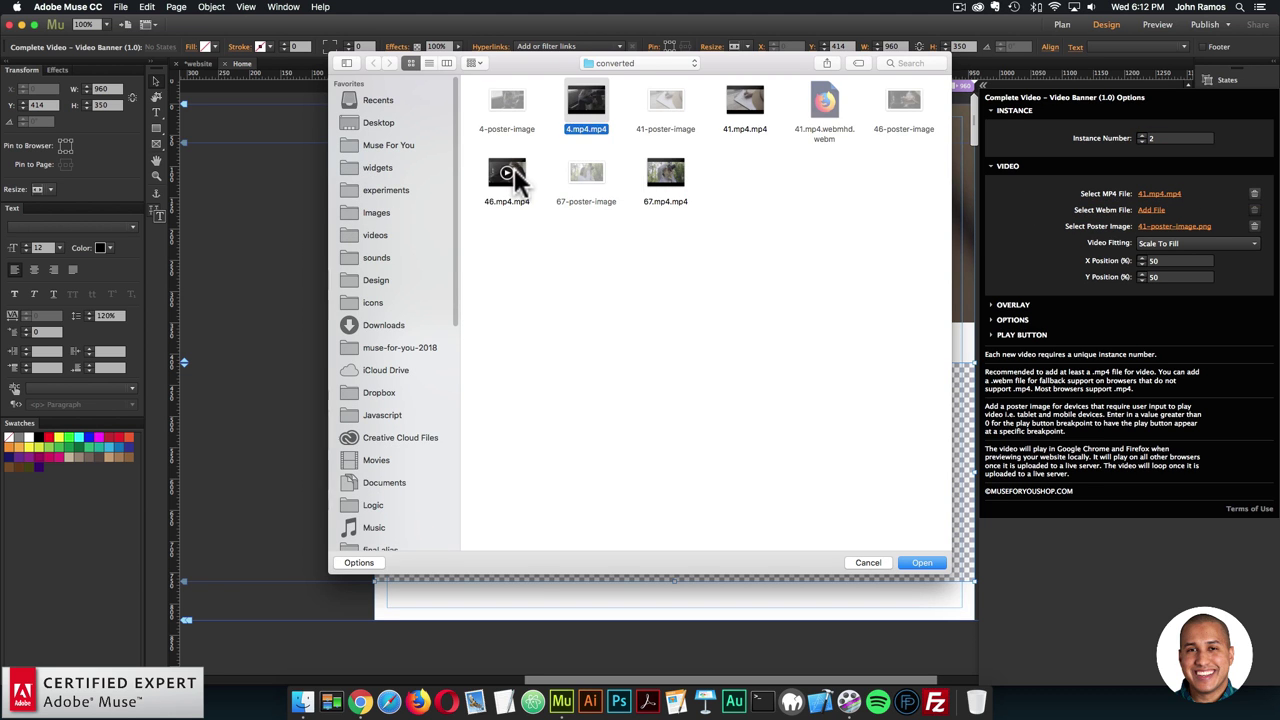
double_click(512, 174)
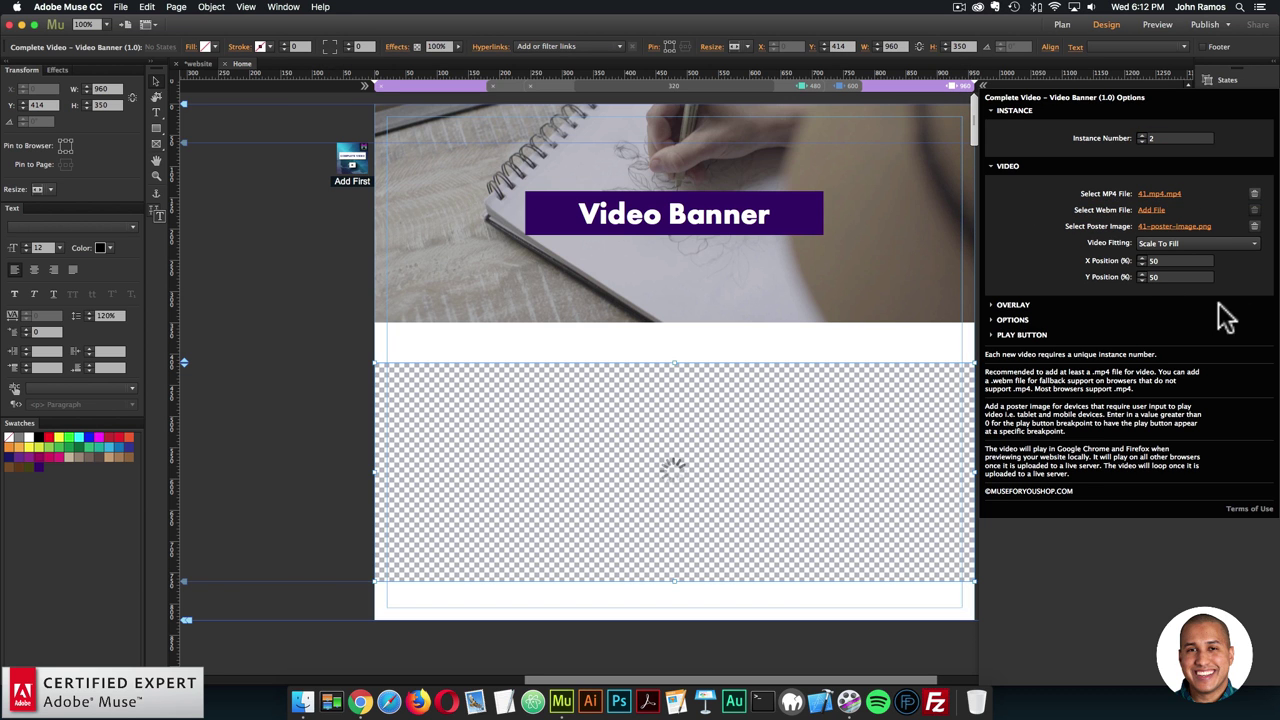
click(1189, 225)
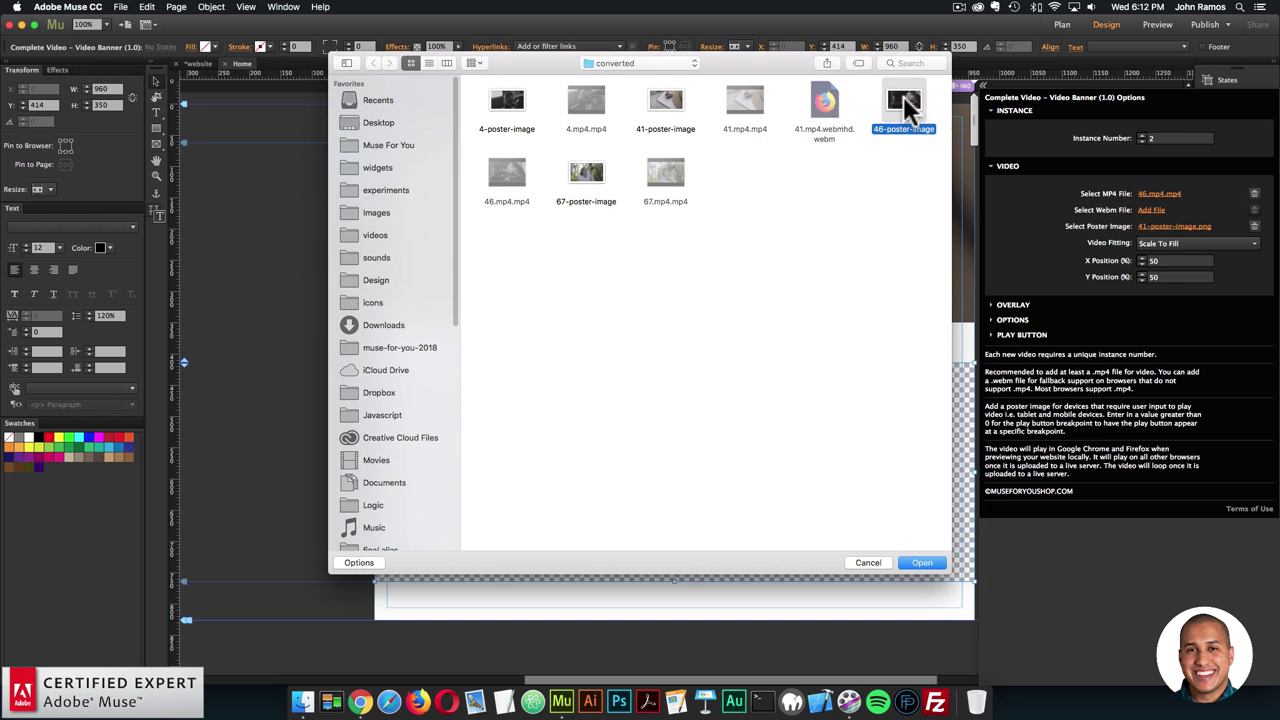
double_click(905, 105)
click(311, 347)
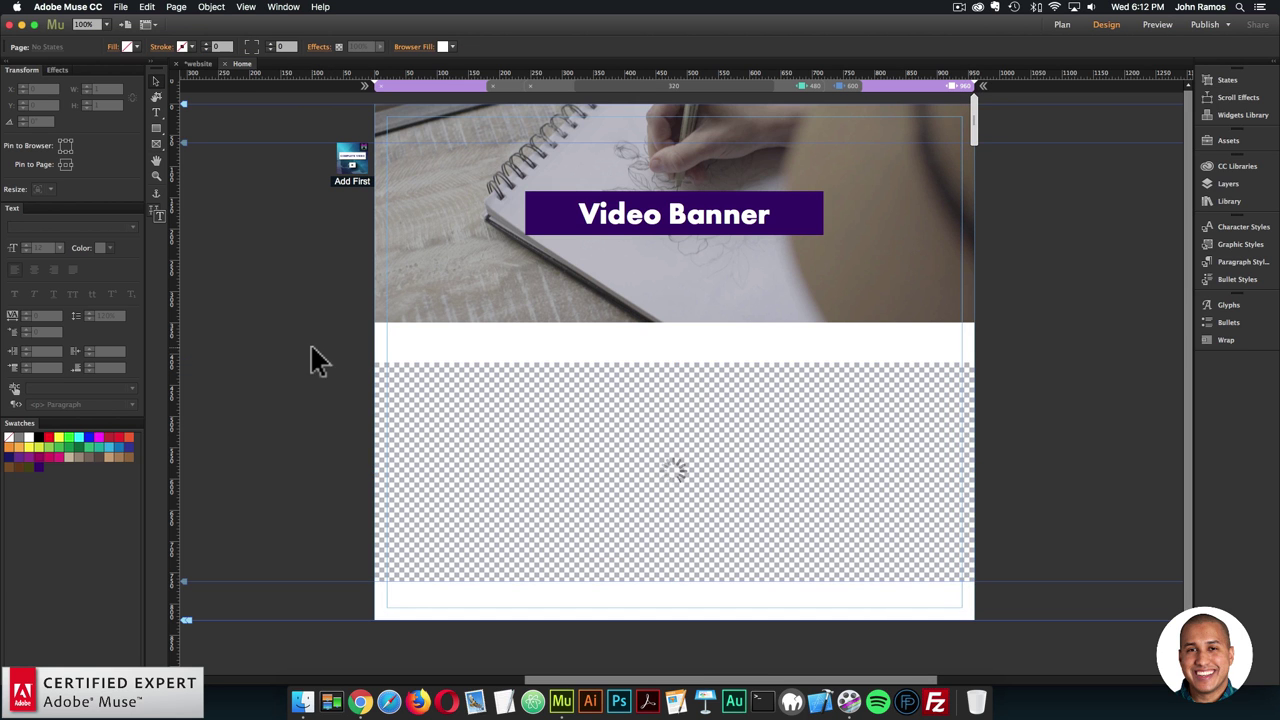
- Preview the page with both video banners in the browser, close the older preview tabs, and return to Adobe Muse
click(120, 7)
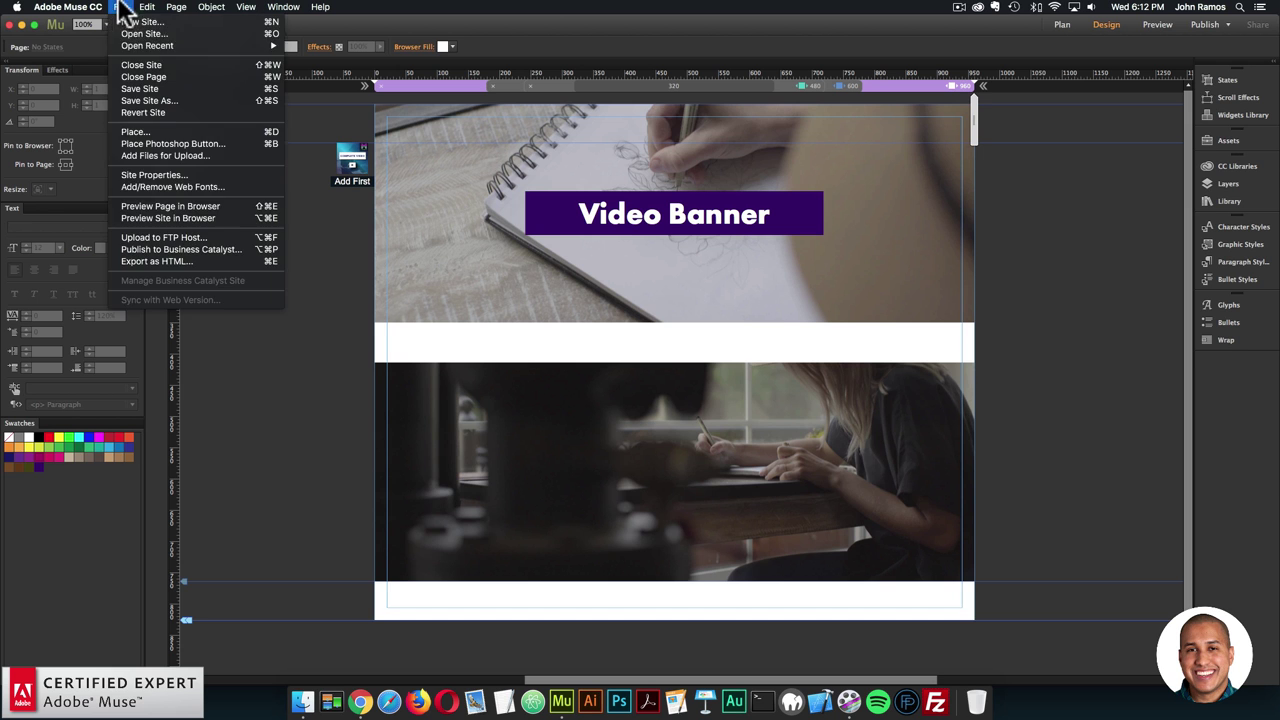
click(148, 207)
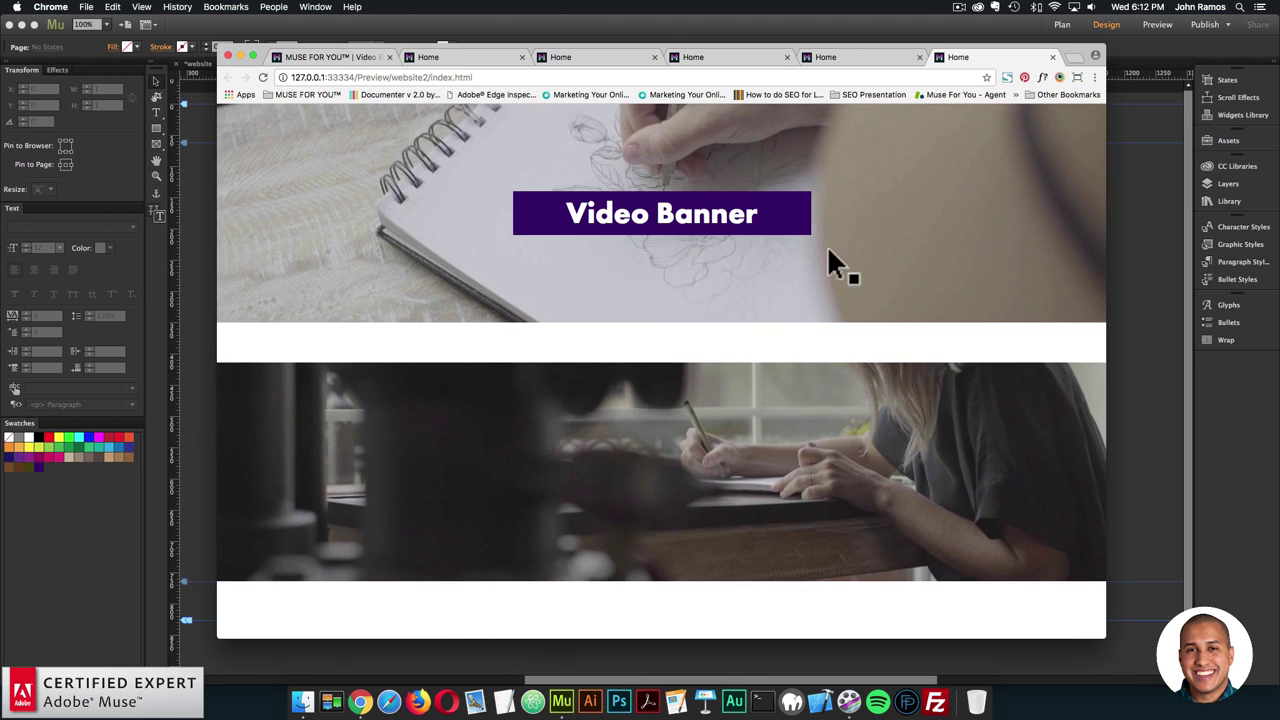
click(520, 56)
click(520, 56)
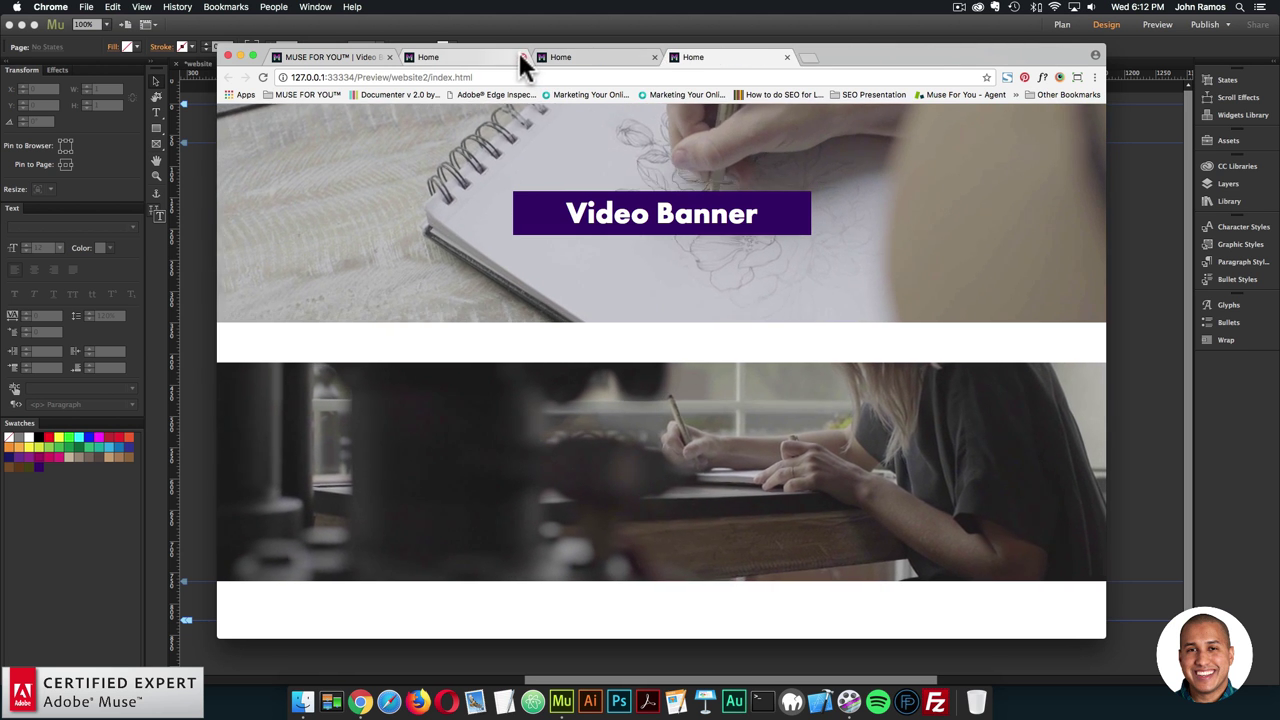
click(520, 56)
click(520, 56)
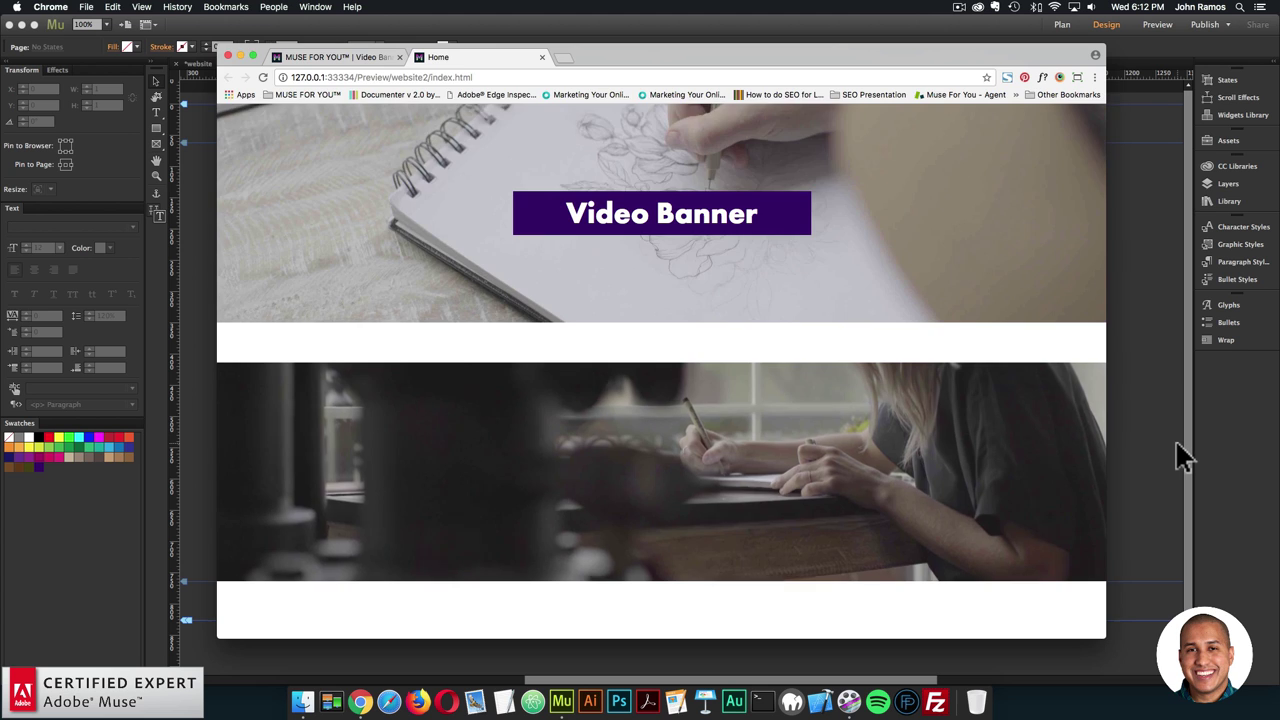
click(1178, 453)
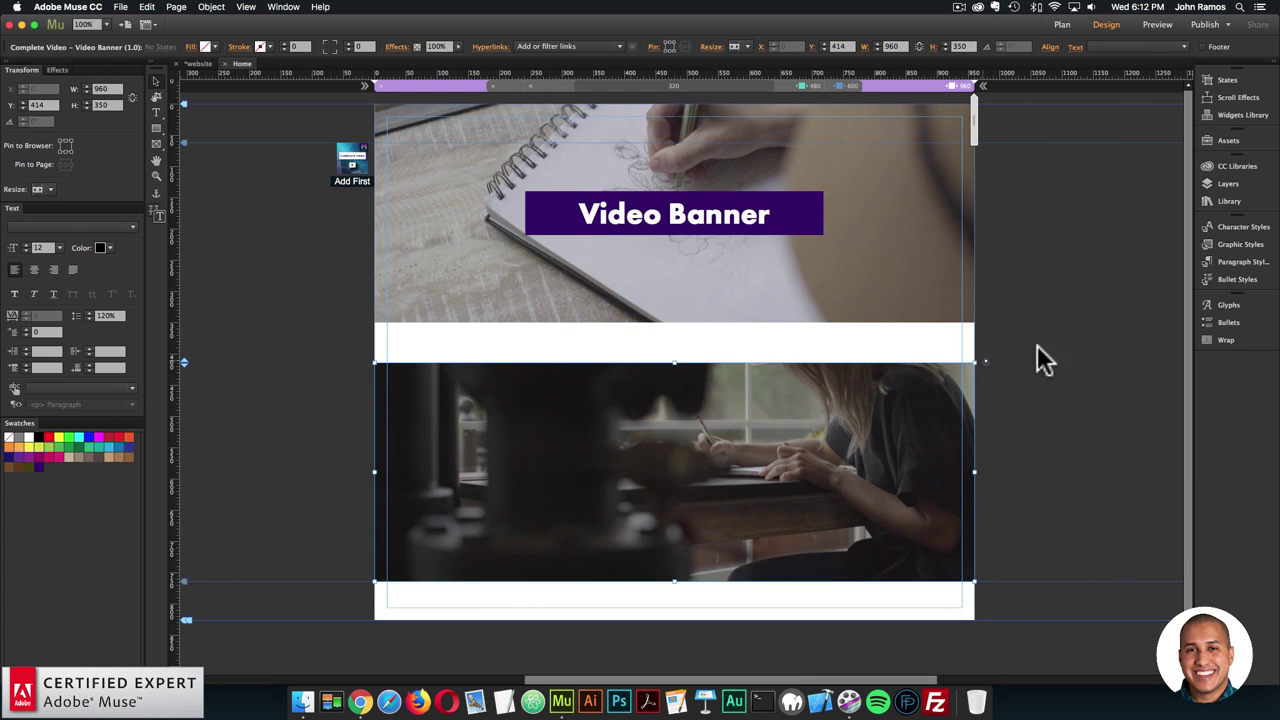
- Try instance number 1 on the lower video banner, preview the page in the browser, and return to Adobe Muse
click(985, 361)
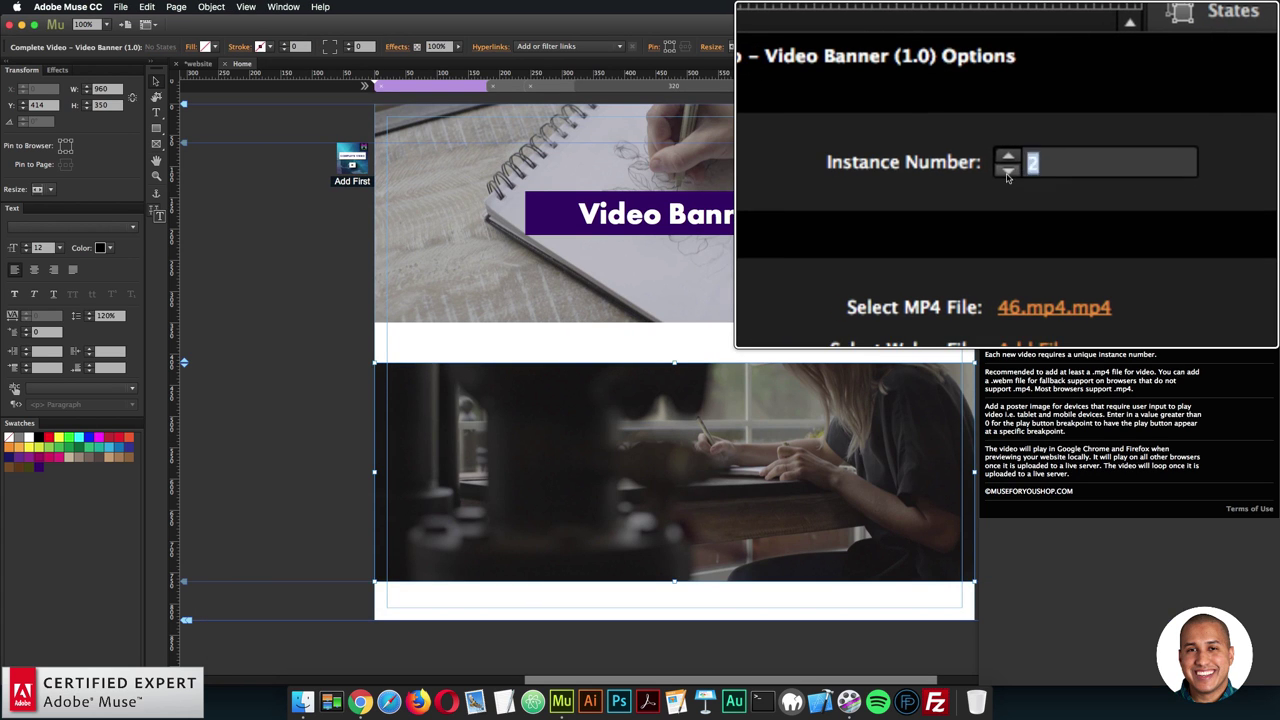
click(1008, 172)
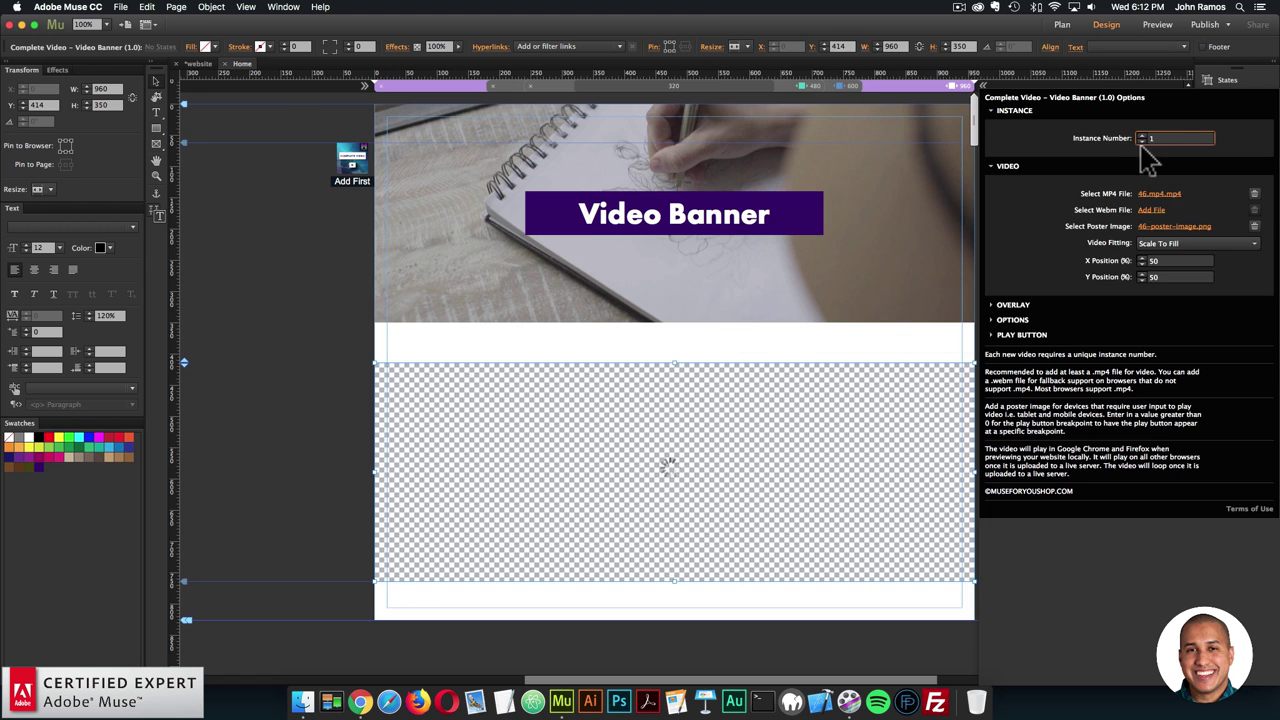
click(306, 389)
click(118, 6)
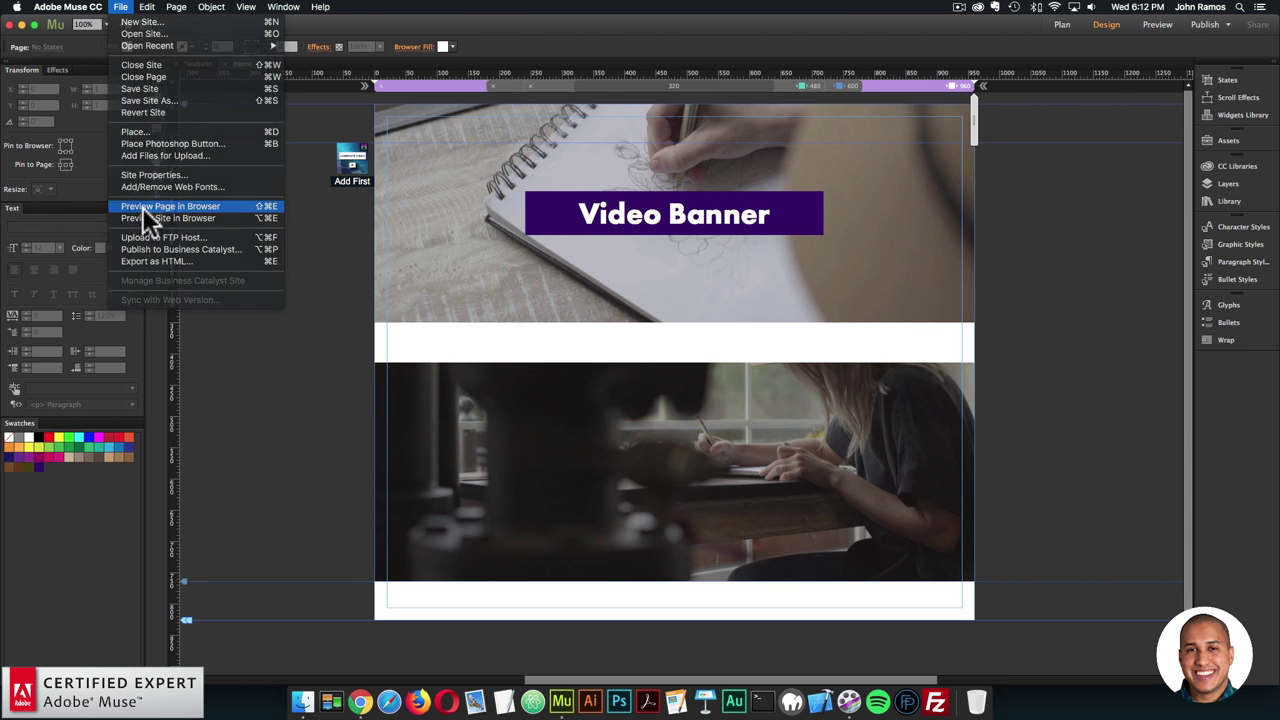
click(147, 207)
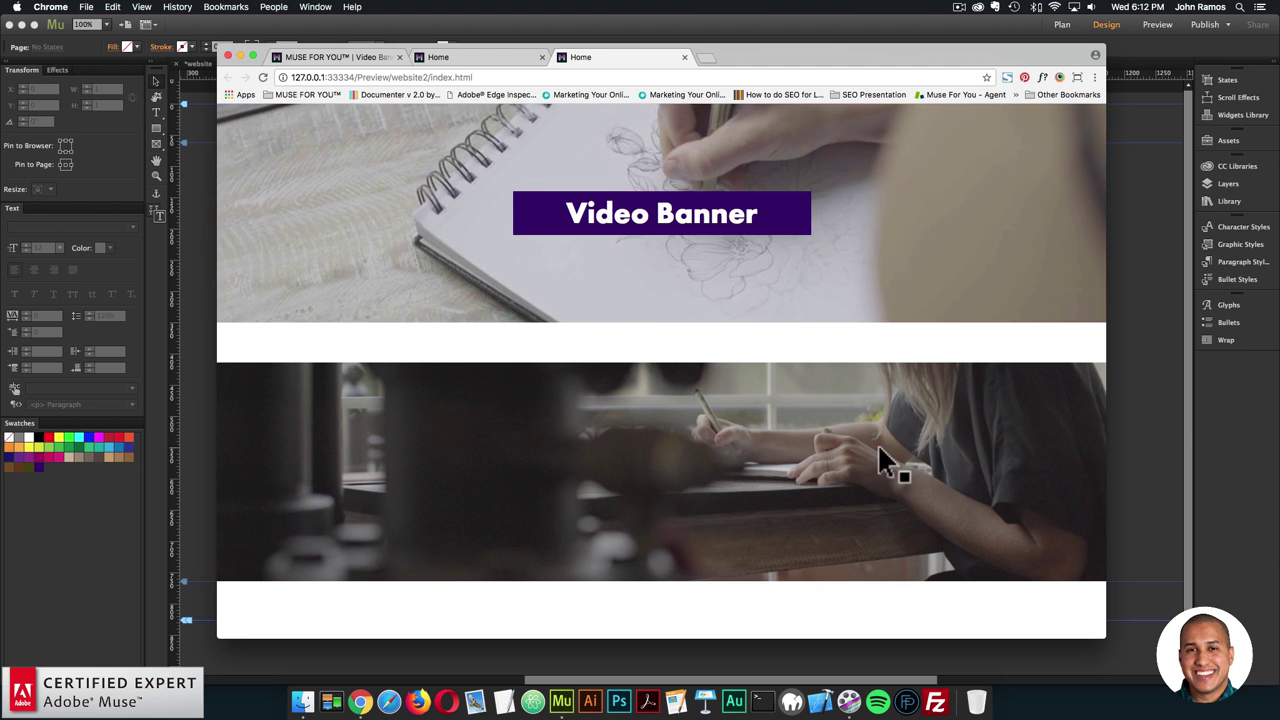
click(1143, 416)
- Set the lower banner's instance number to 2 and its video fitting to Scale to Fit
click(952, 378)
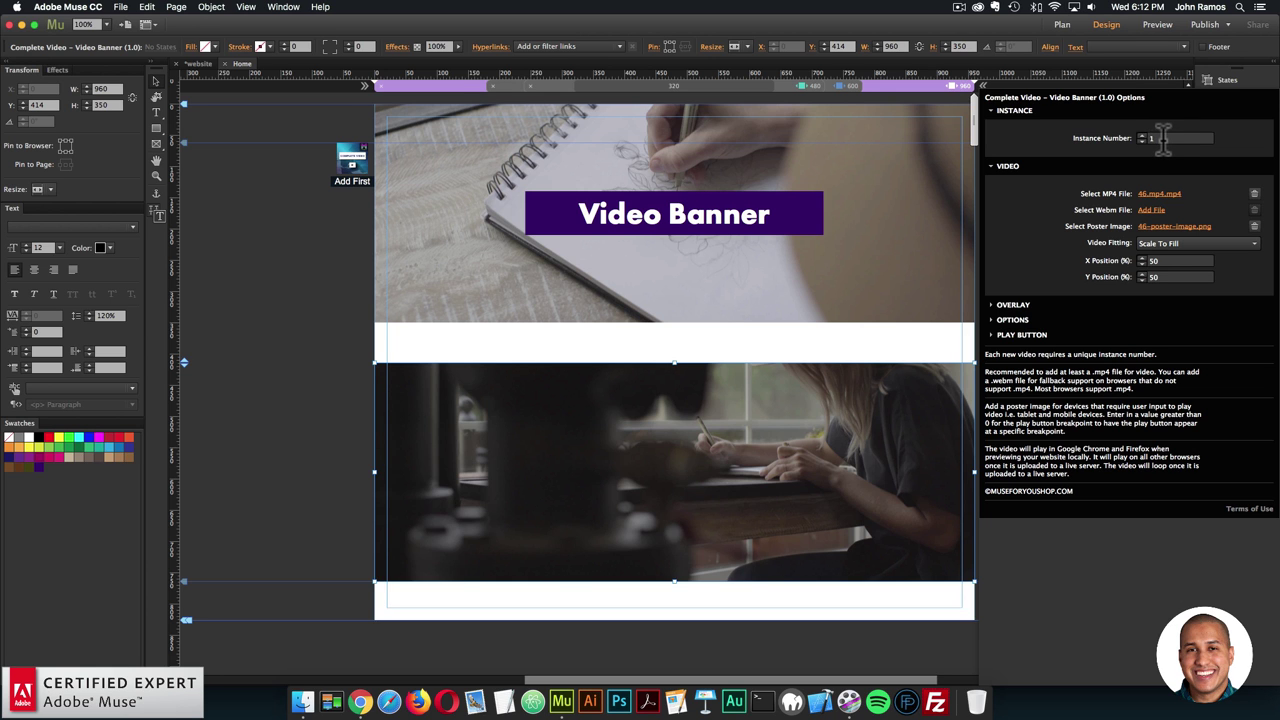
click(1141, 135)
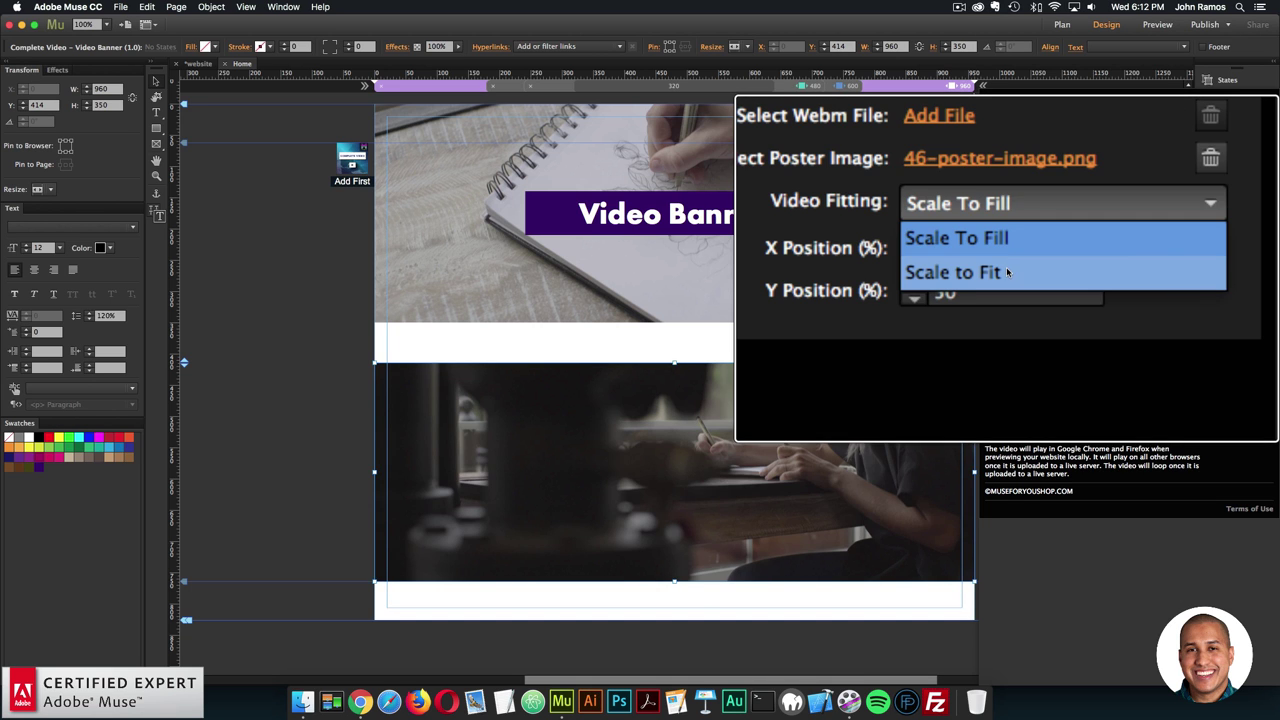
click(1178, 269)
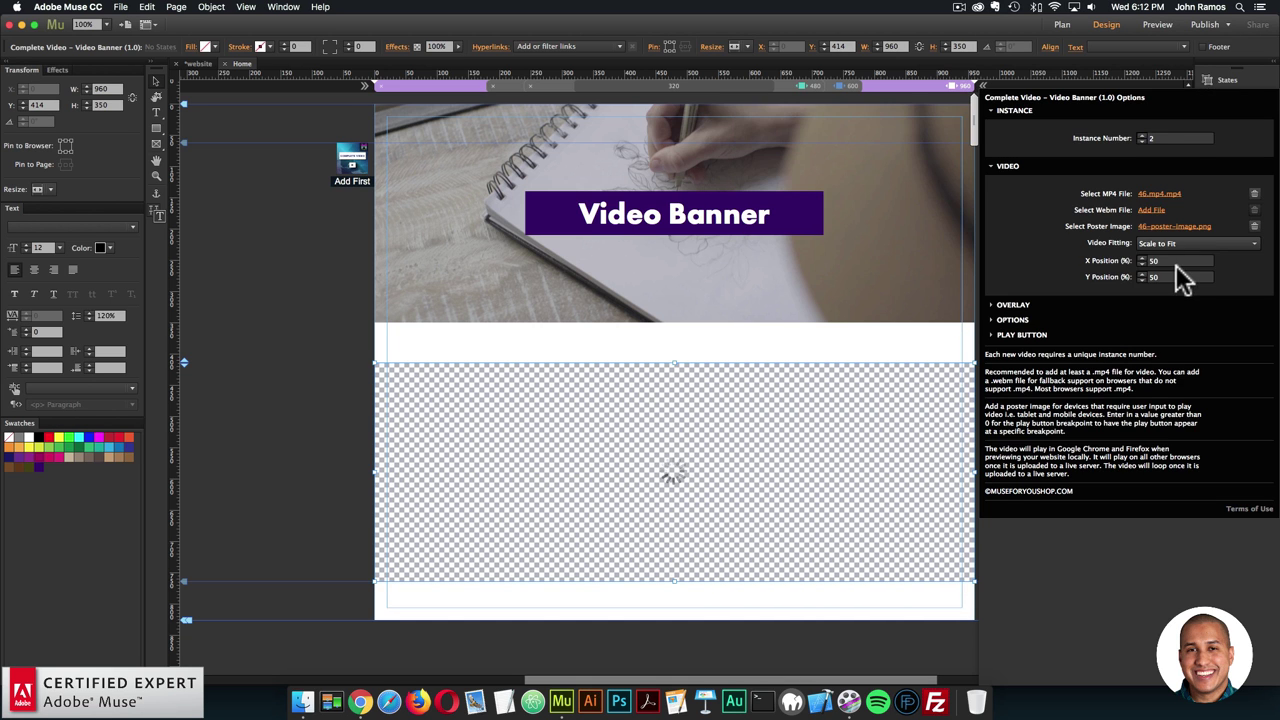
- Preview the page with the Scale to Fit lower banner in the browser, close the older preview tabs, and return to Adobe Muse
click(655, 390)
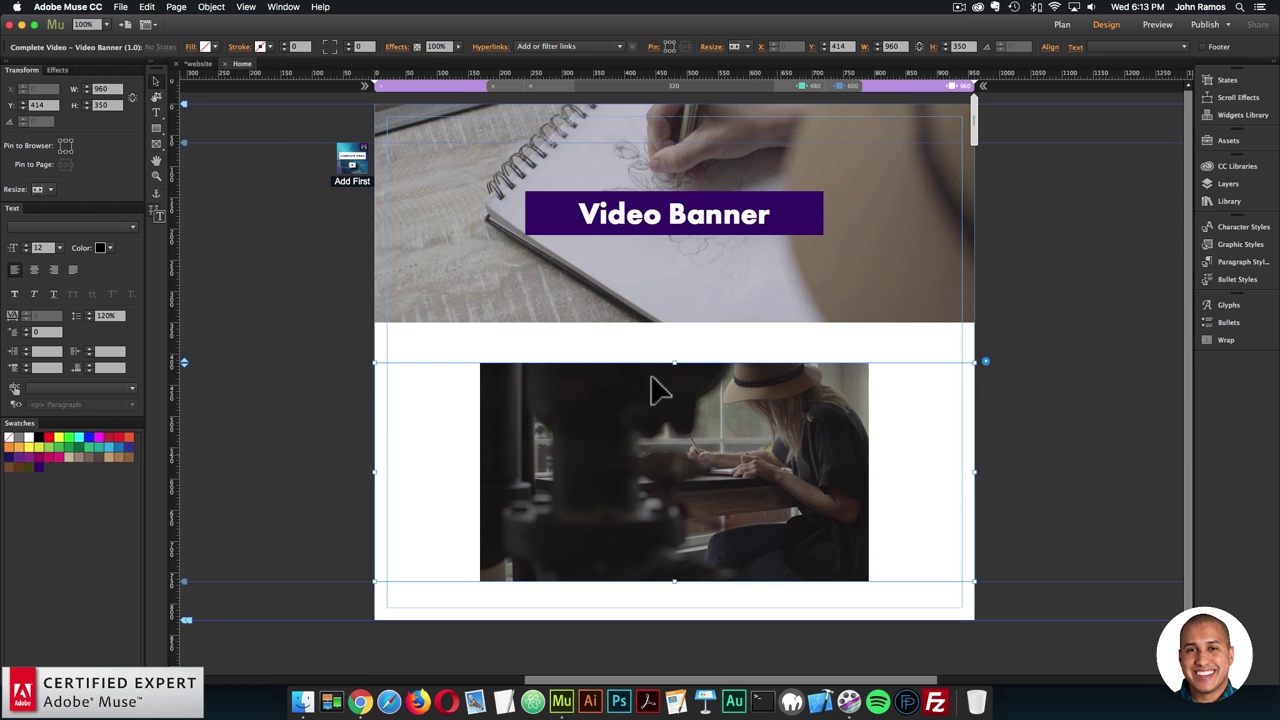
click(335, 415)
click(120, 7)
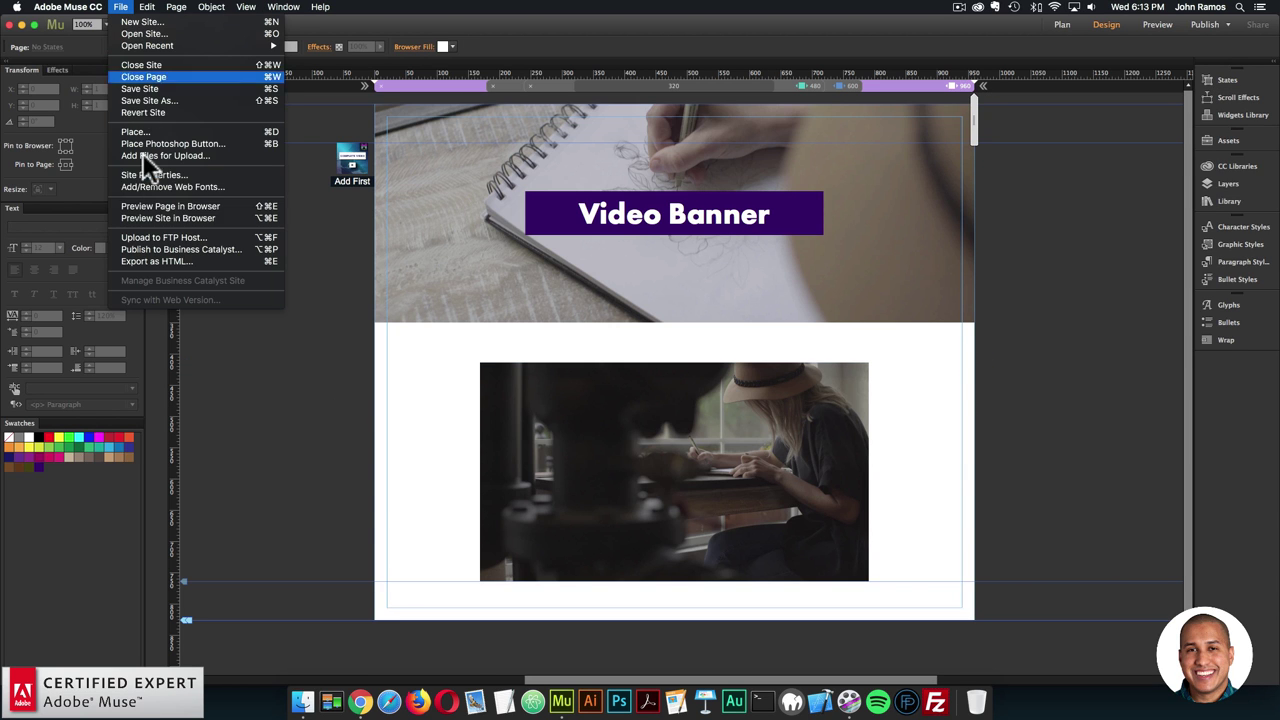
click(152, 205)
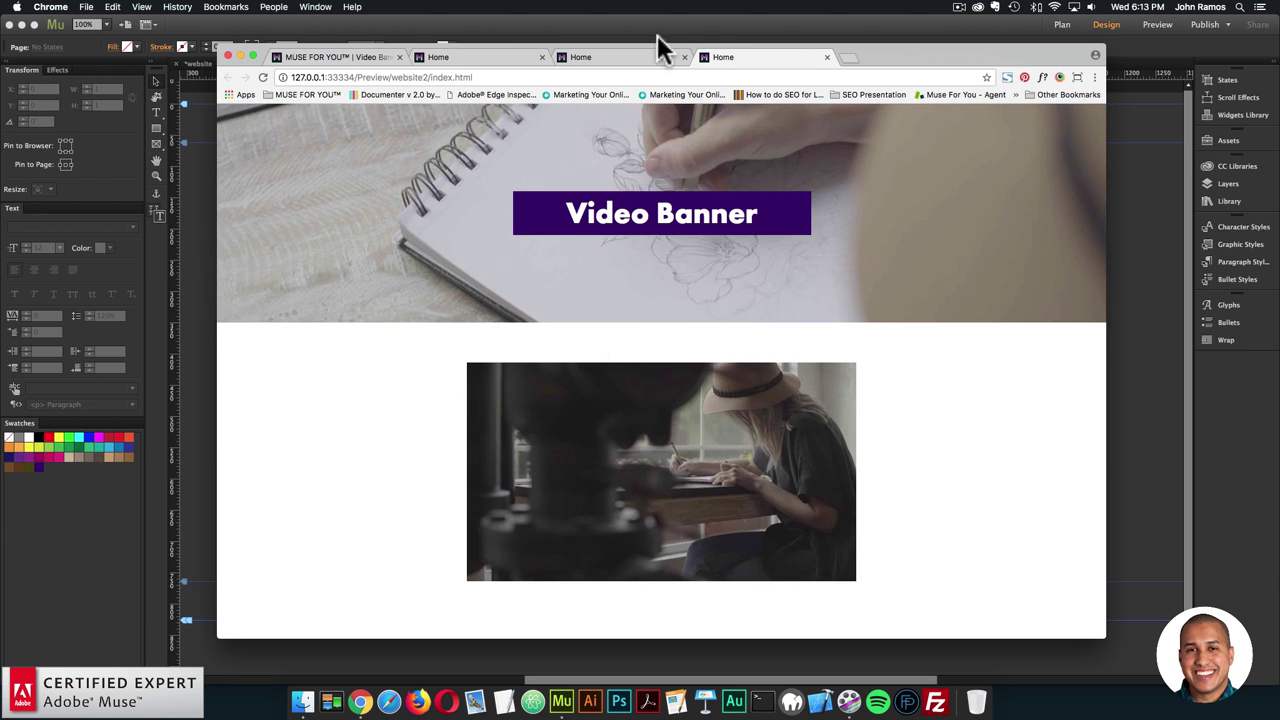
click(684, 57)
click(542, 57)
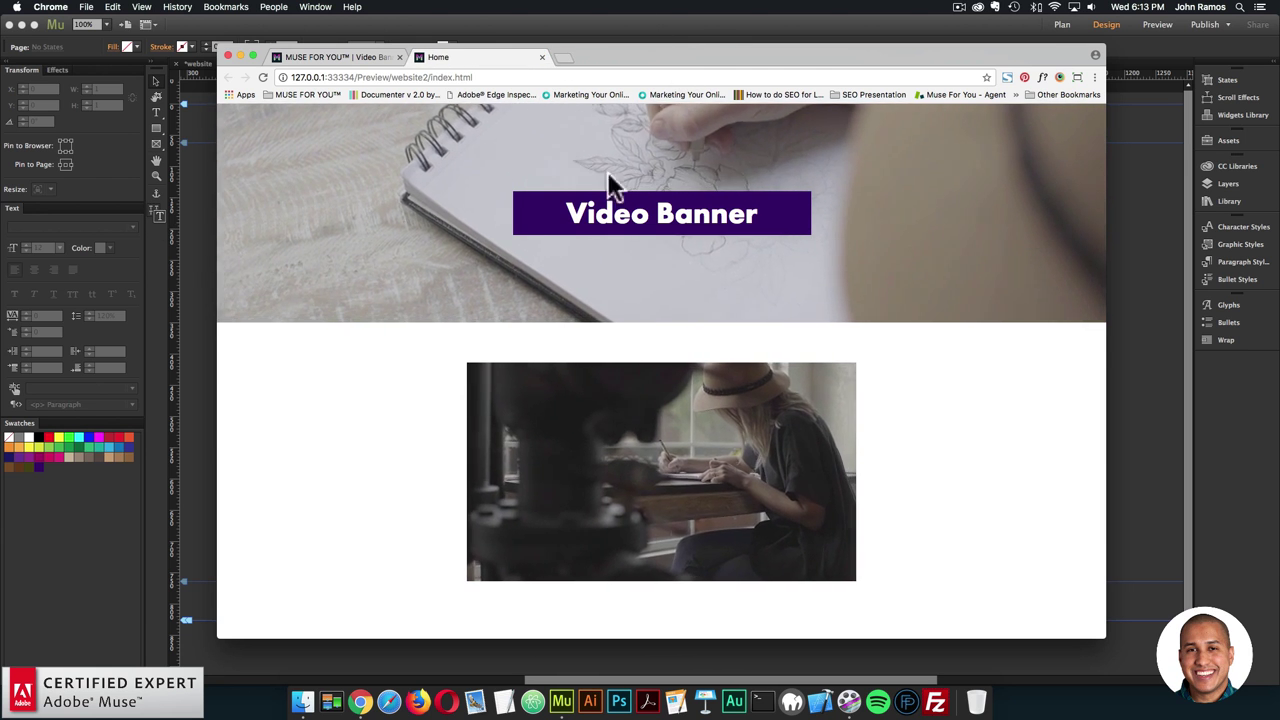
click(1154, 423)
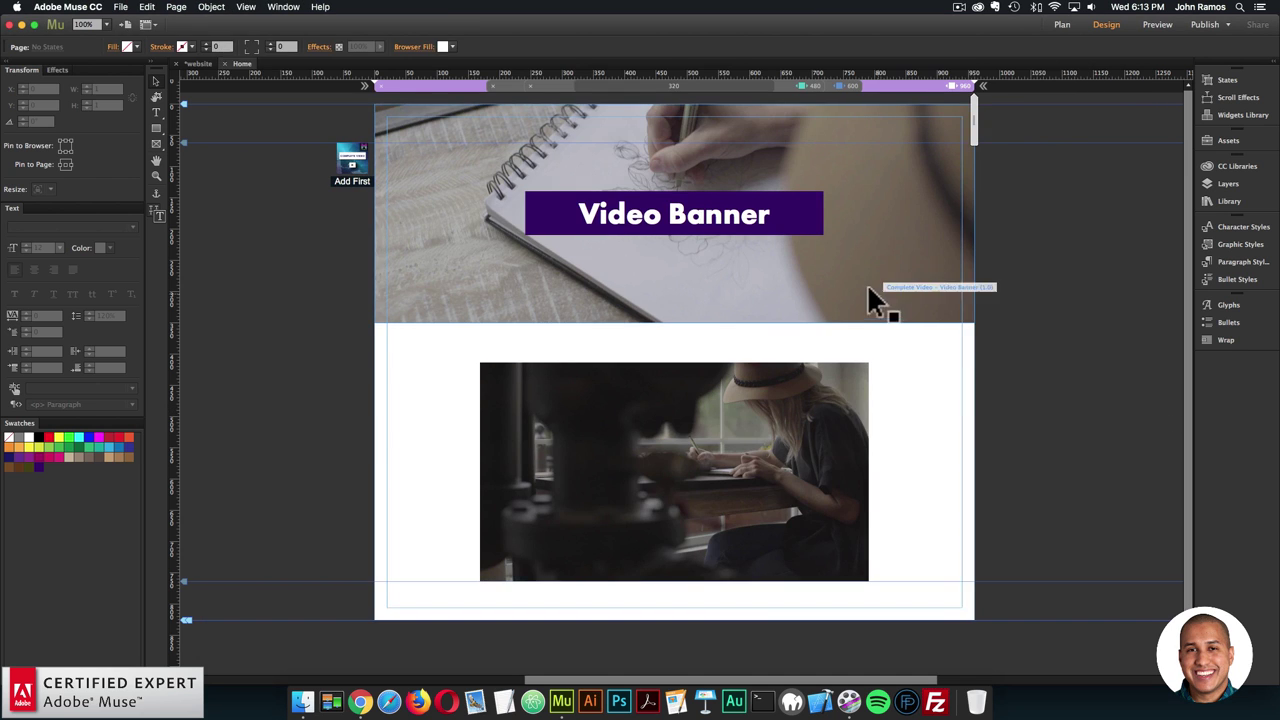
- Set the lower video banner's fitting to Scale To Fill and delete that banner from the page
click(877, 388)
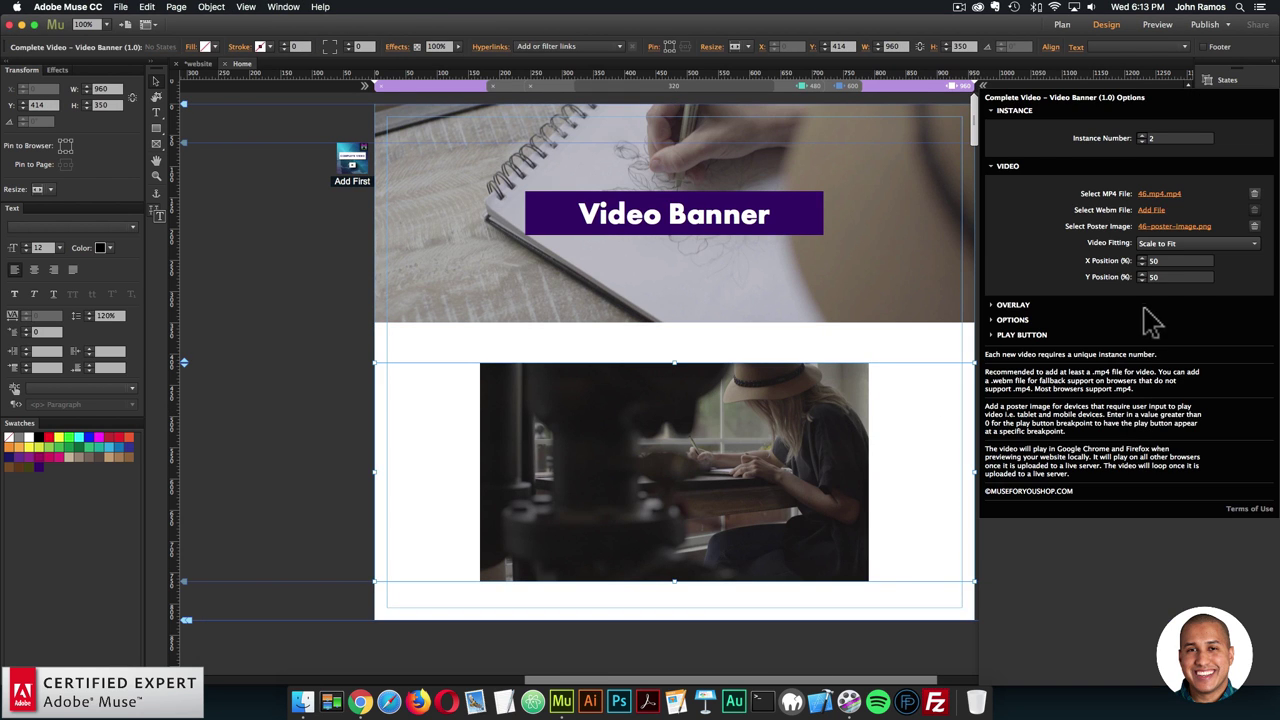
click(1183, 270)
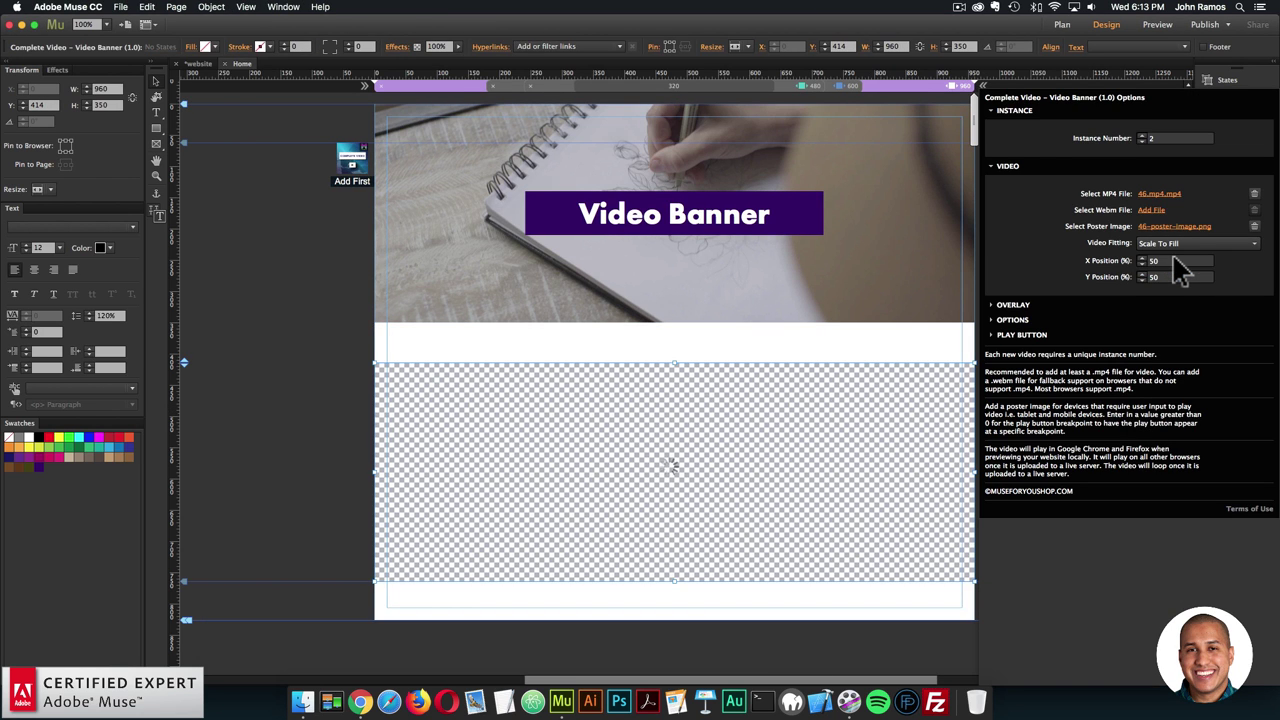
click(888, 400)
key(Delete)
- Enable the color overlay on the remaining video banner behind the Video Banner heading
click(968, 240)
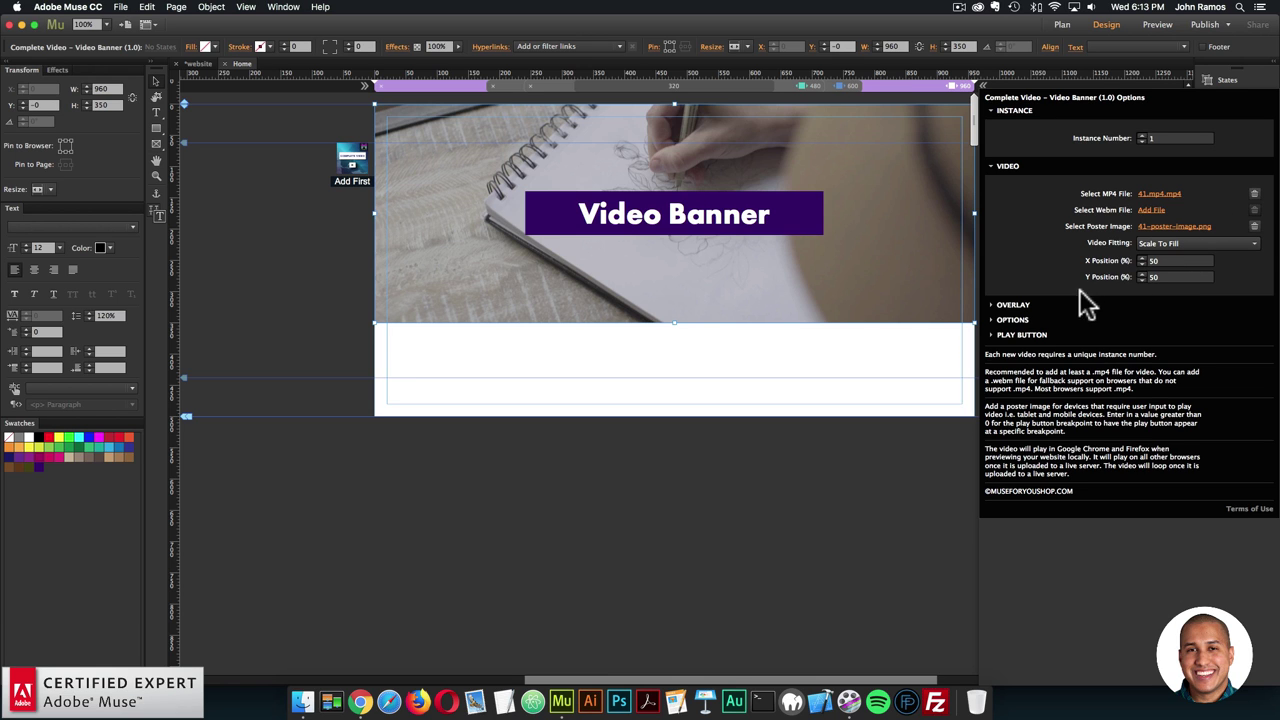
click(1012, 305)
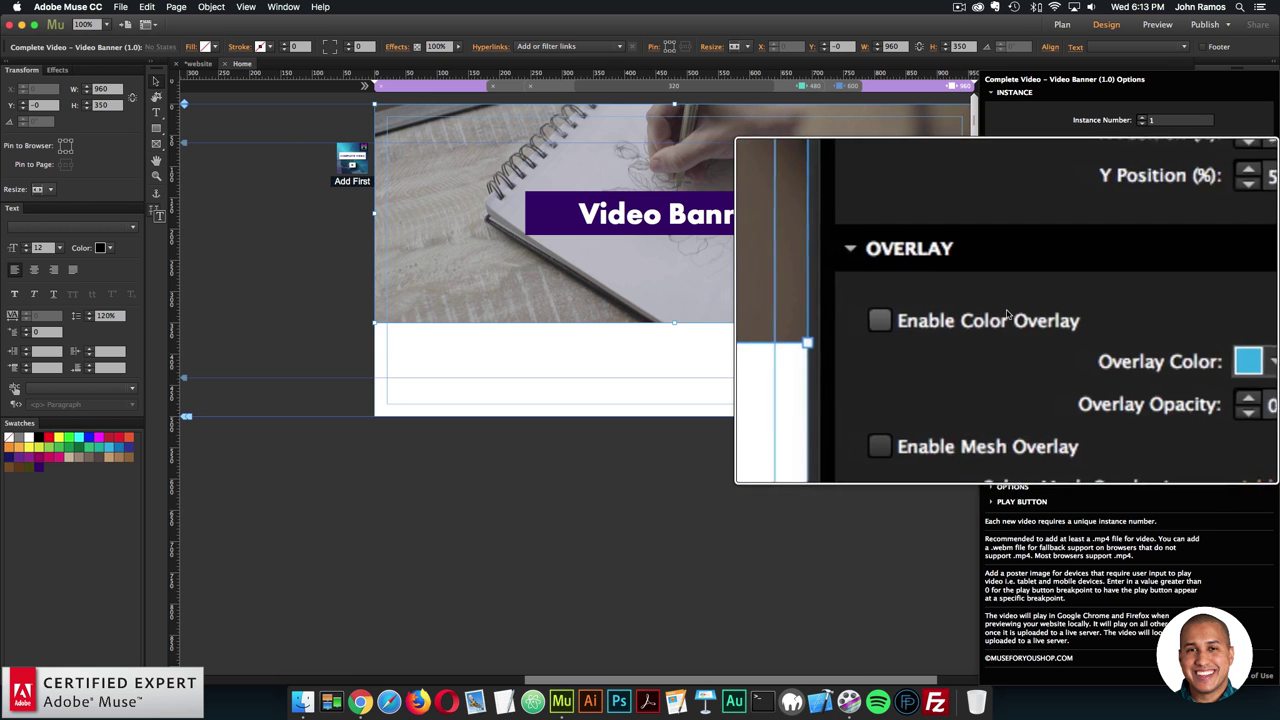
click(1012, 314)
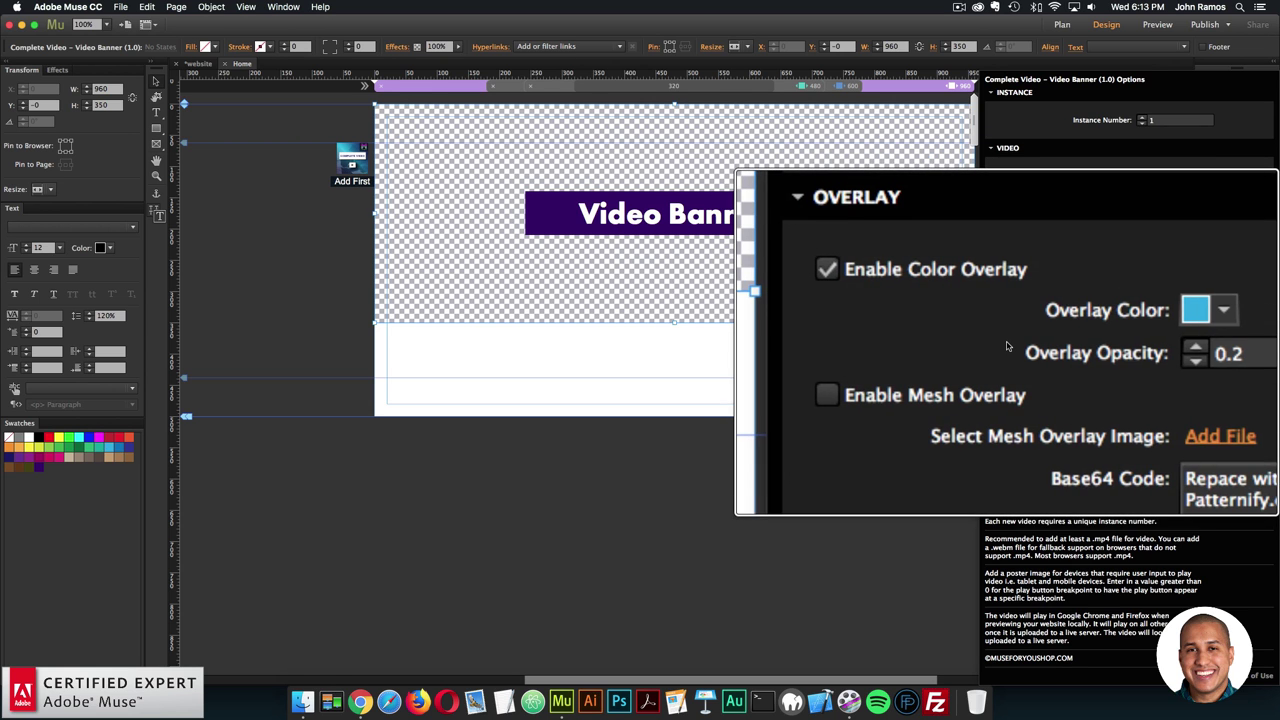
- Preview the page with the light color overlay in the browser and return to Adobe Muse
click(712, 318)
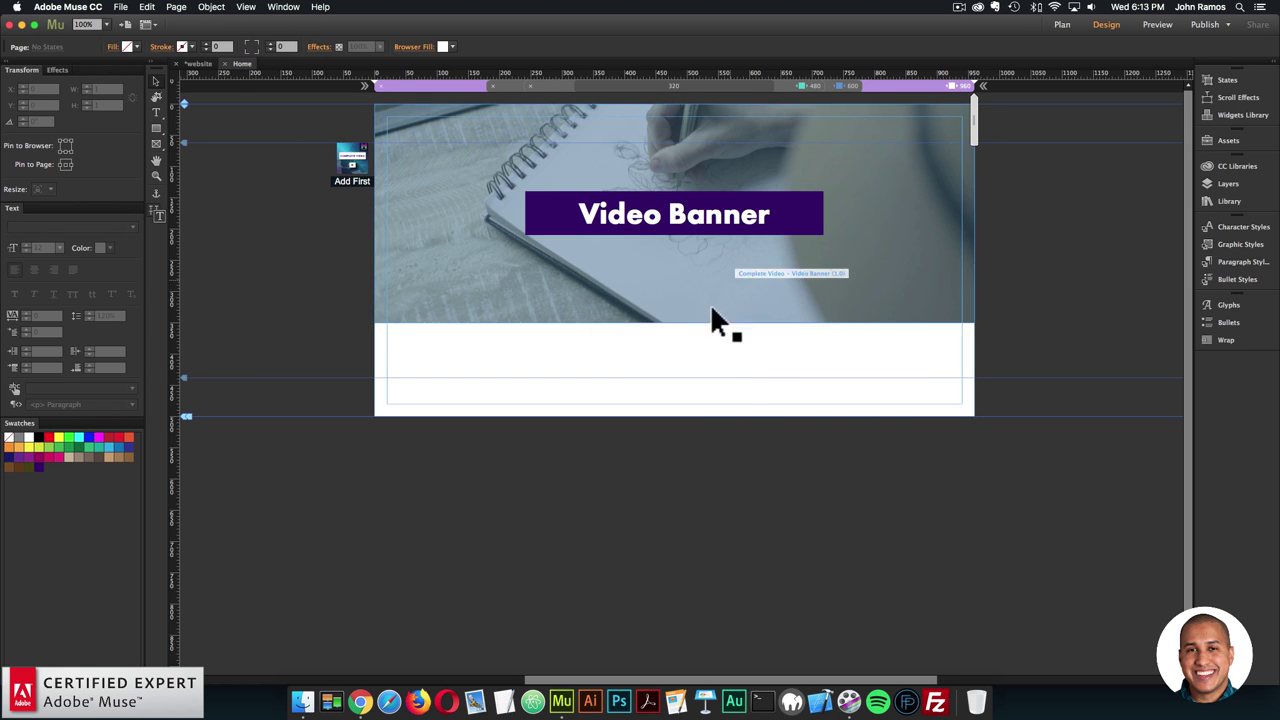
click(121, 7)
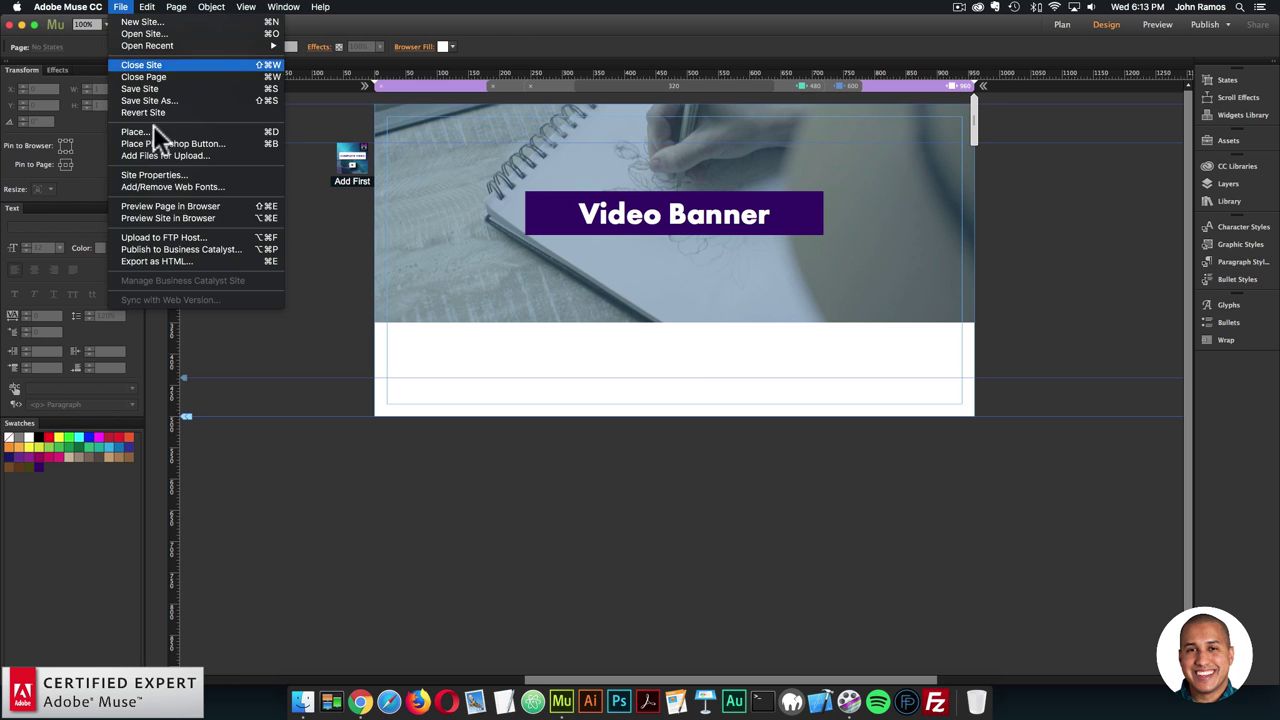
click(164, 205)
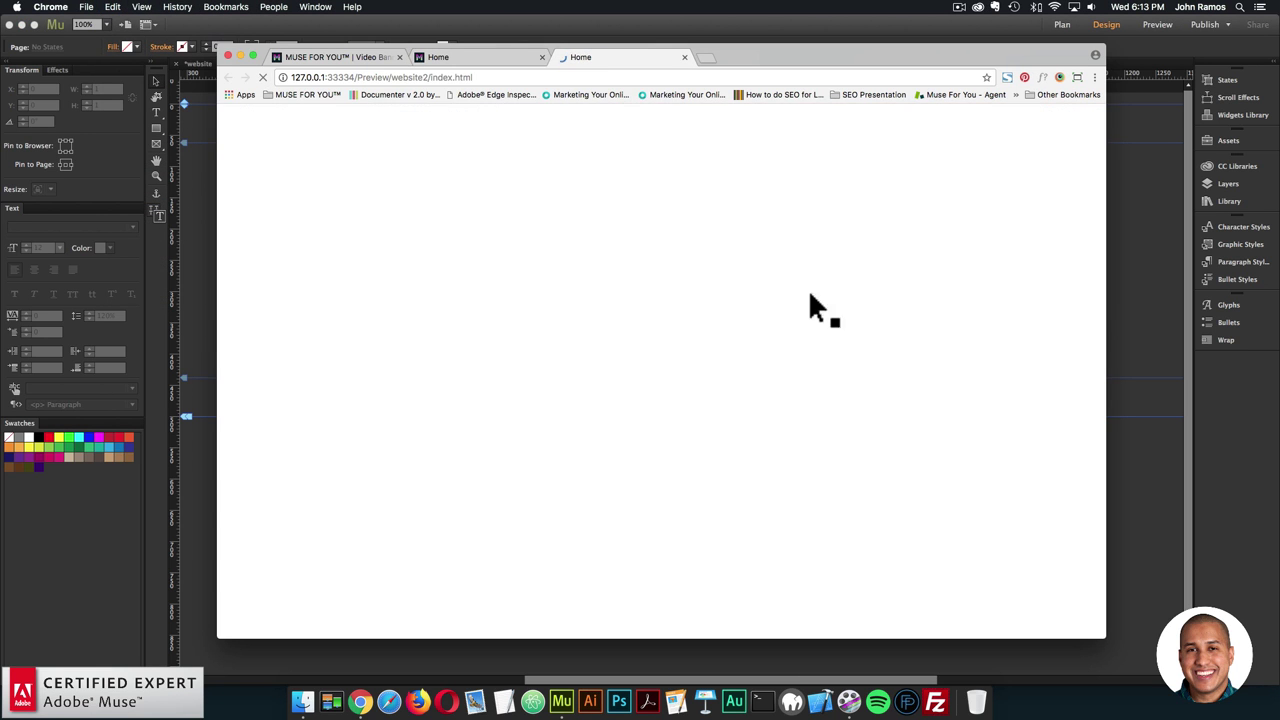
click(1143, 317)
- Set the video banner's overlay opacity to 0.8
click(889, 210)
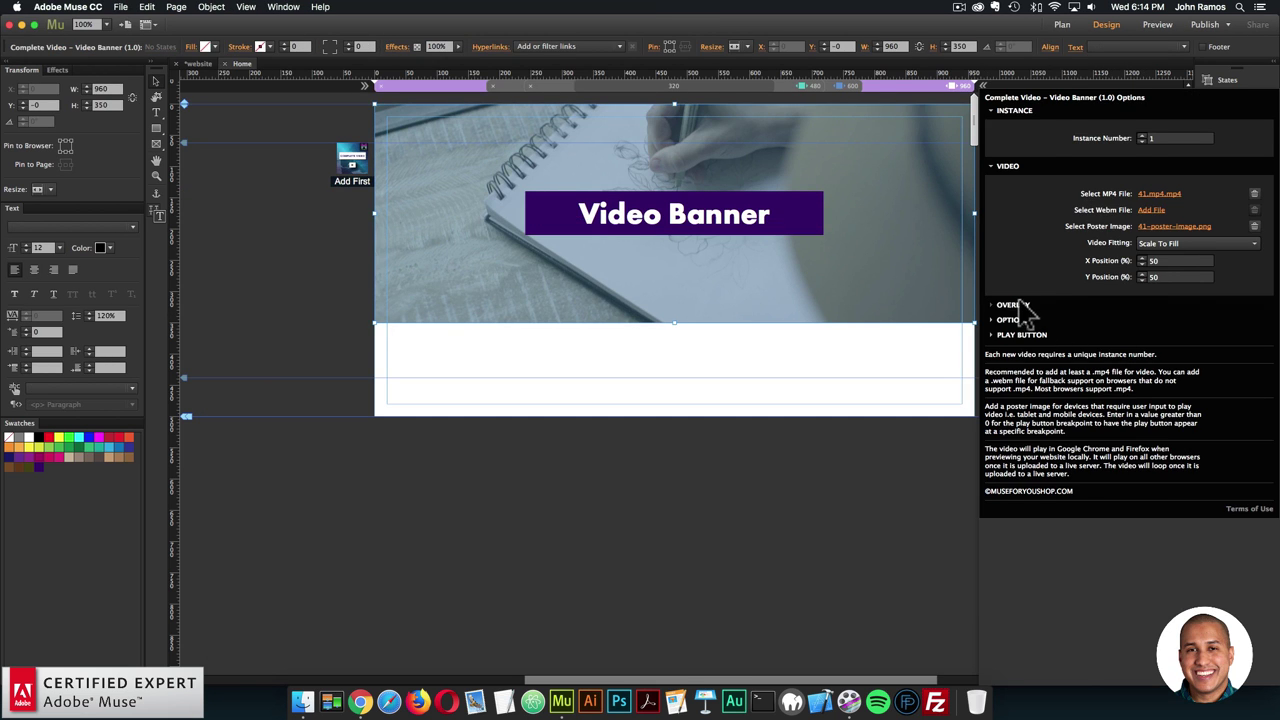
click(1018, 303)
click(1190, 350)
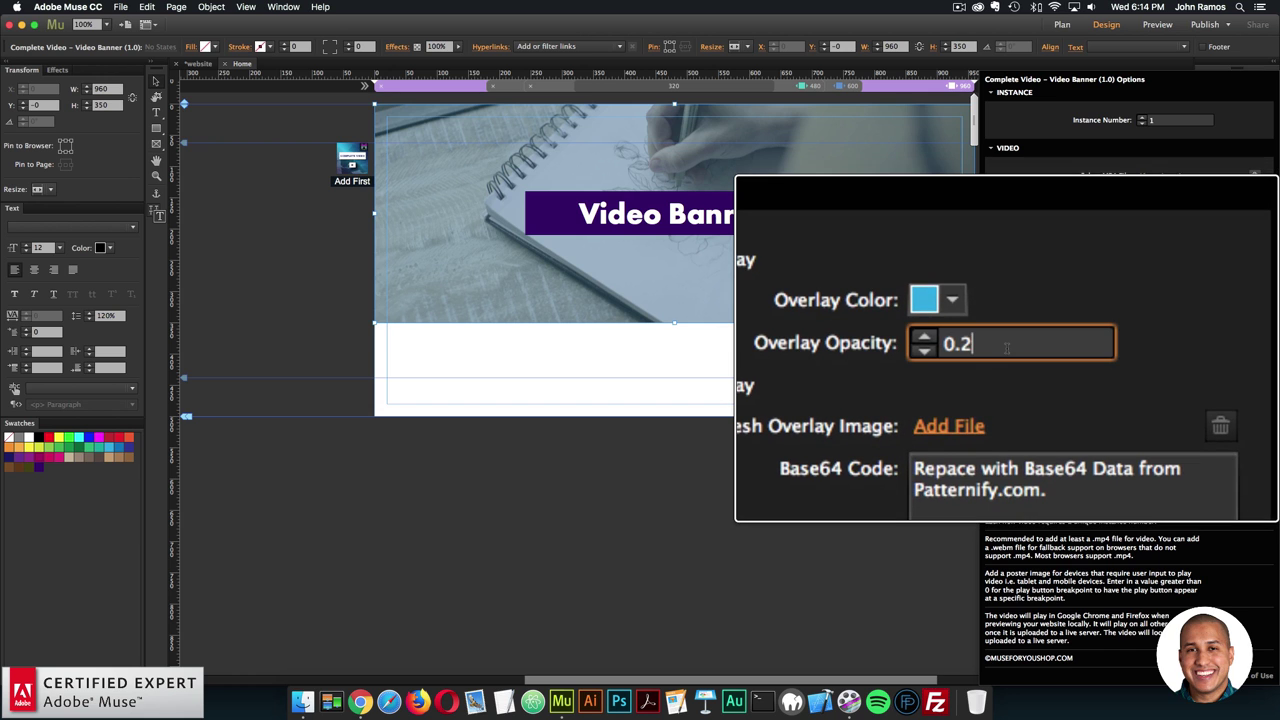
key(Return)
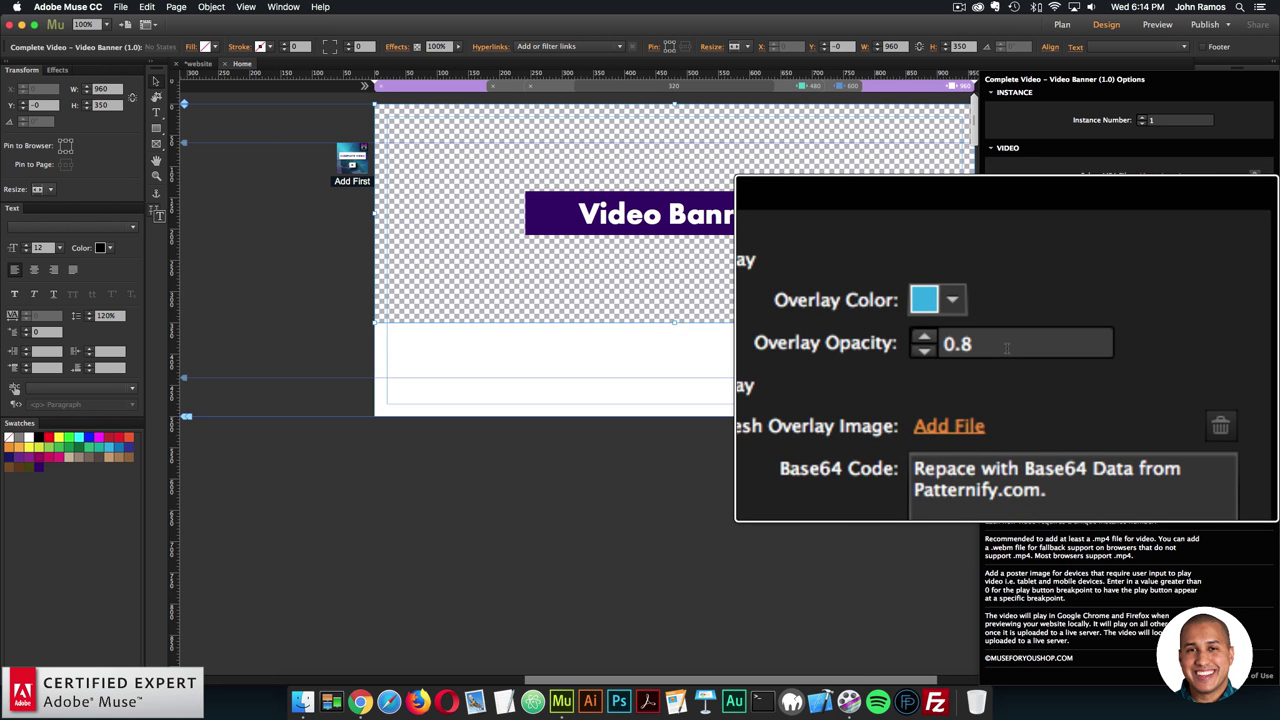
- Preview the page with the stronger 0.8 color overlay in the browser and return to Adobe Muse
click(751, 383)
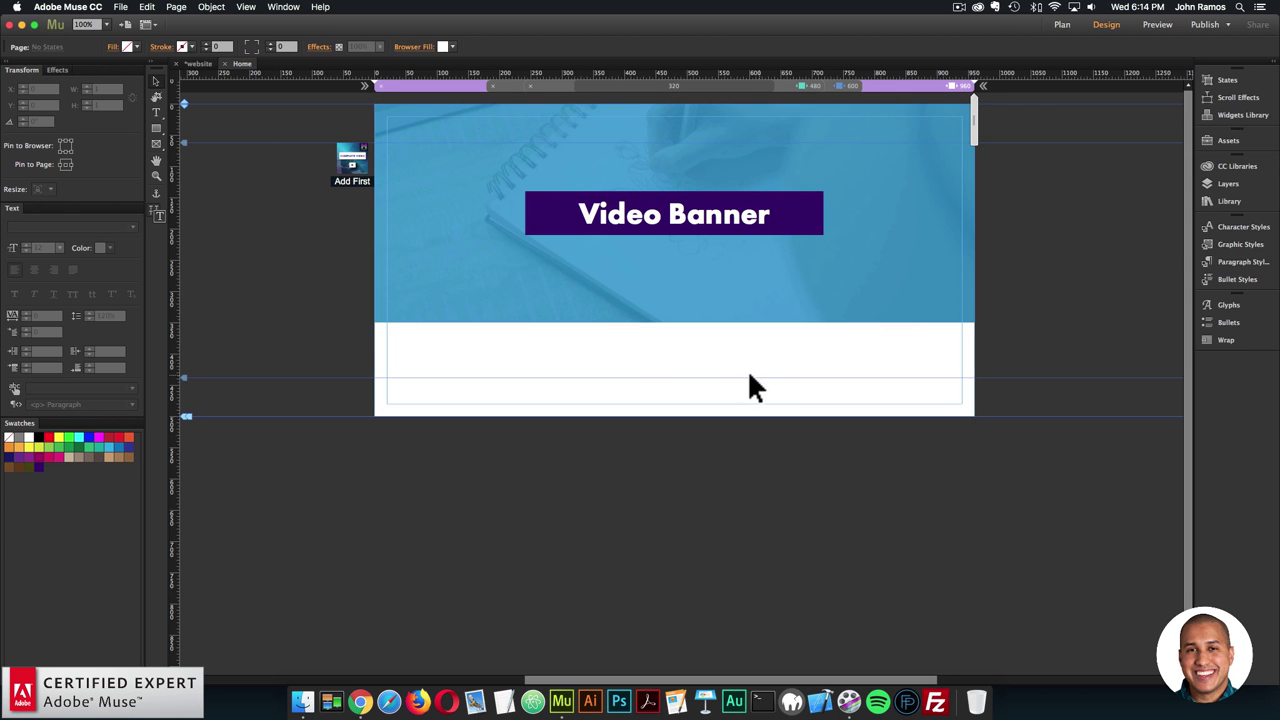
click(121, 7)
click(166, 203)
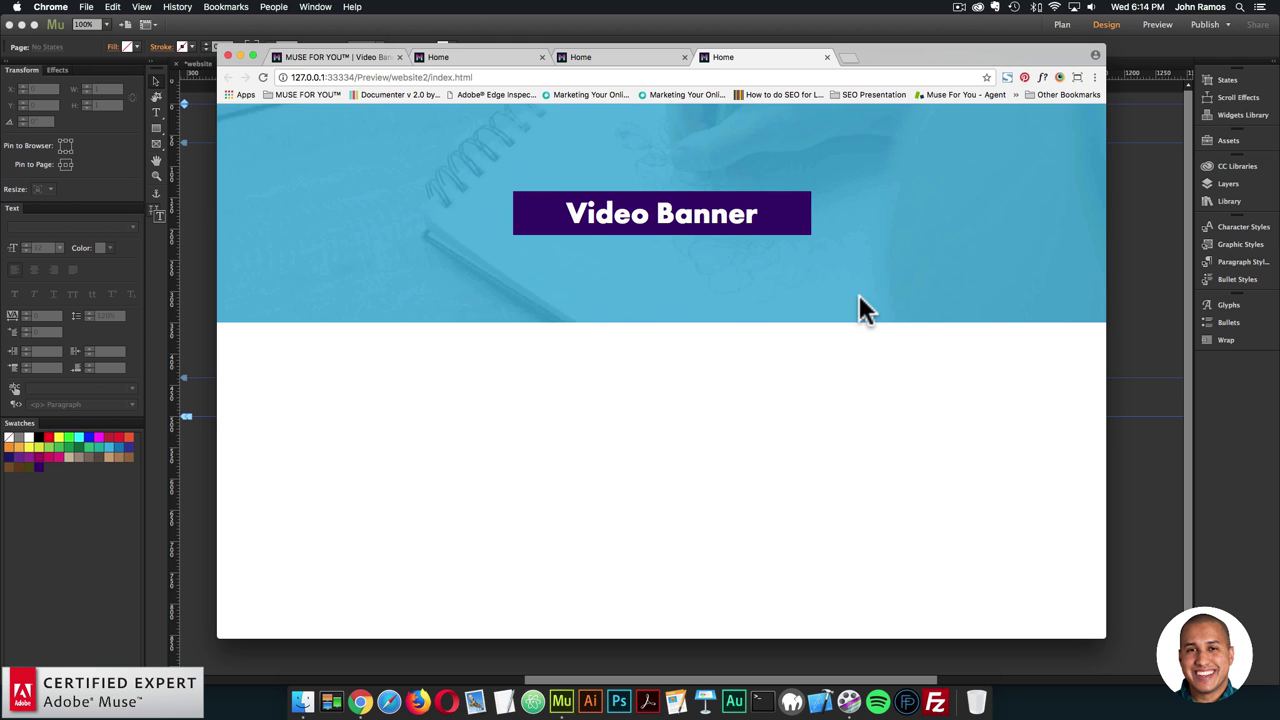
click(1136, 305)
- Set the video banner's overlay opacity to 0.2 and enable its mesh overlay
click(899, 250)
click(988, 163)
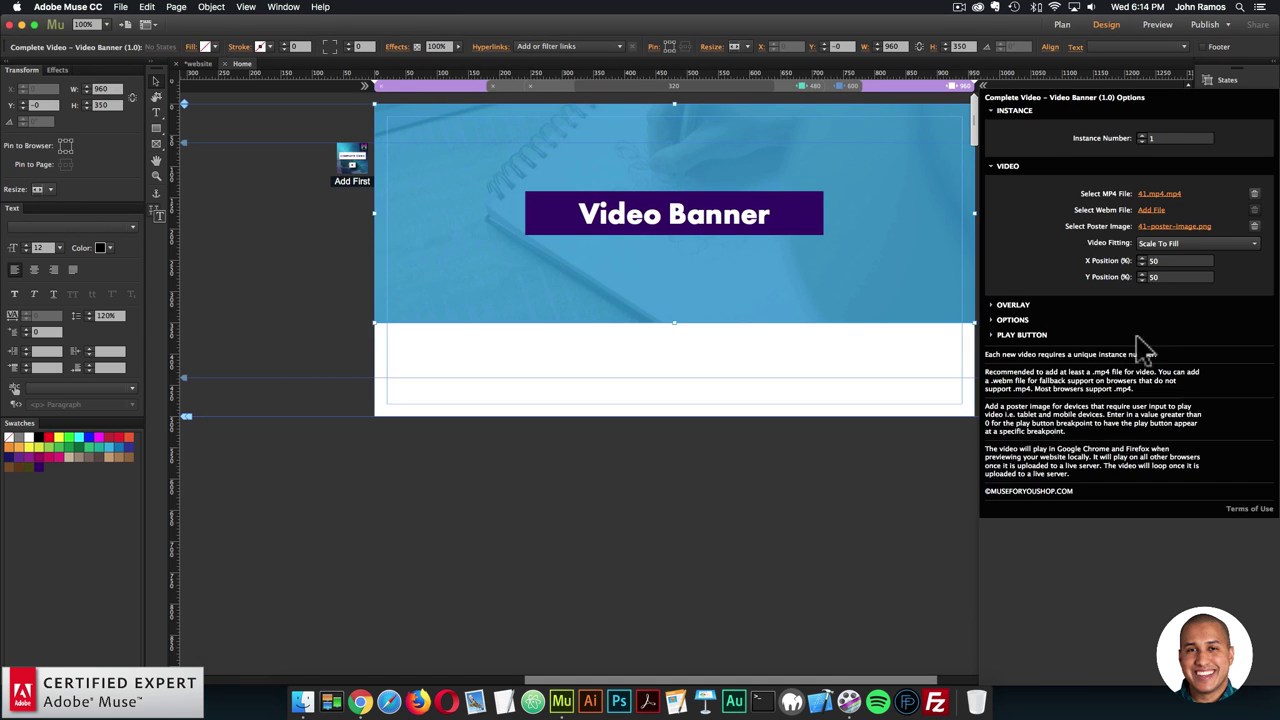
click(1014, 305)
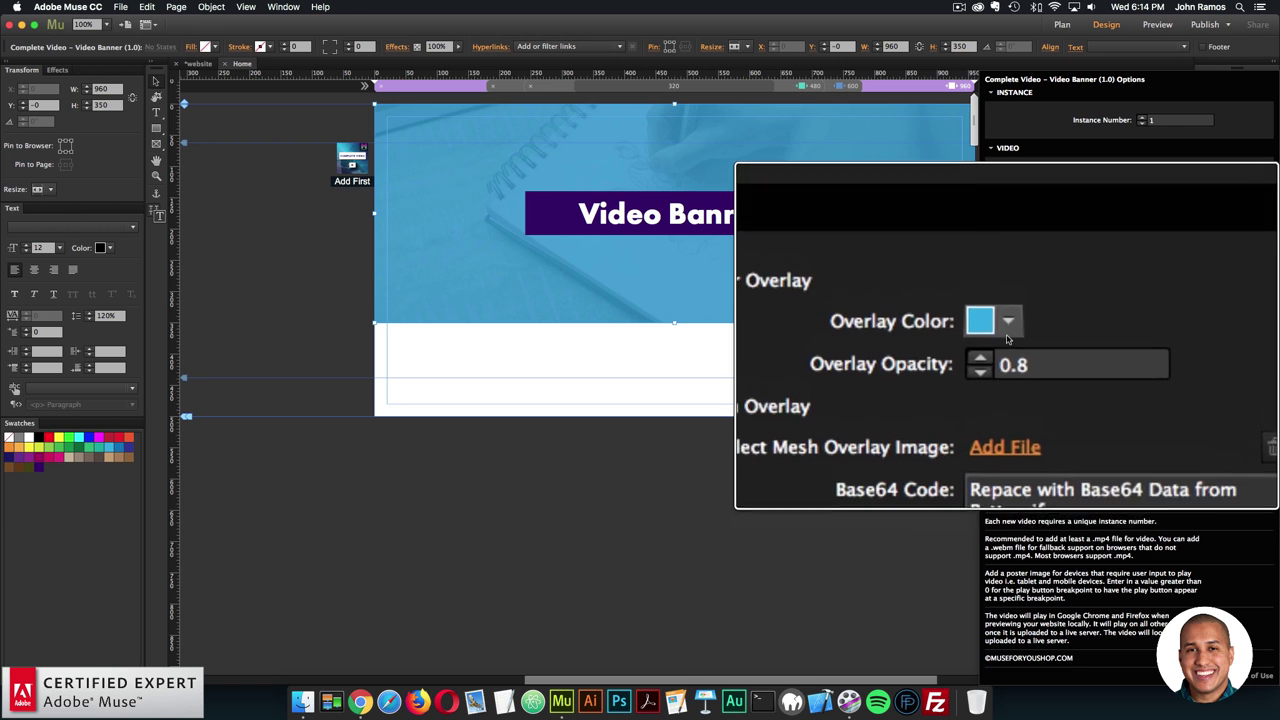
click(1172, 347)
key(Return)
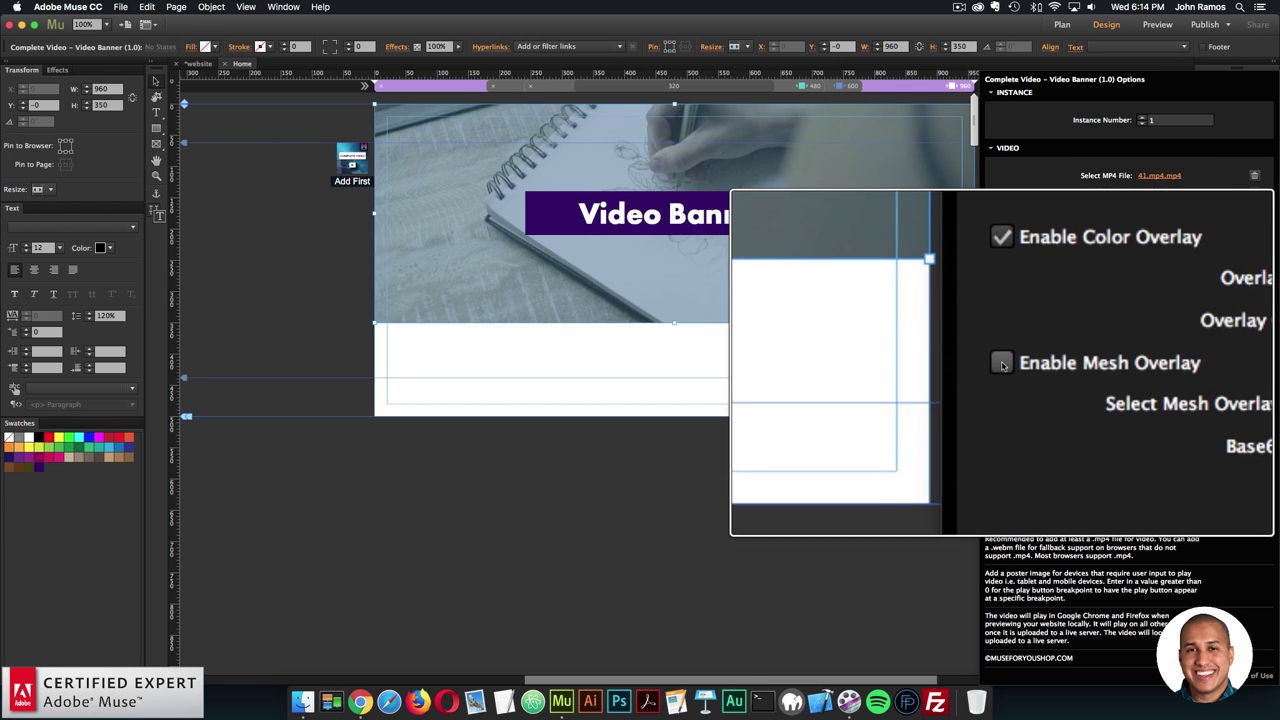
click(1002, 364)
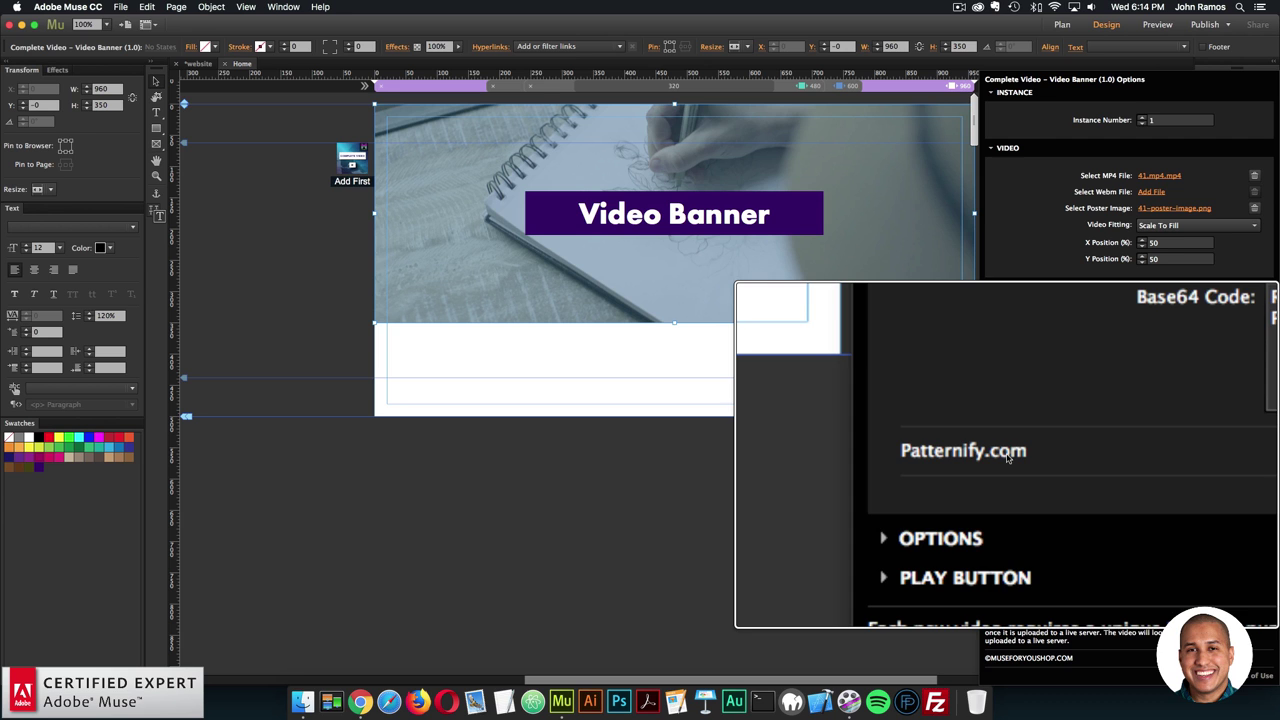
- Open Patternify.com from the widget options, choose the Old School dotted pattern, and copy its Base64 code
click(1035, 450)
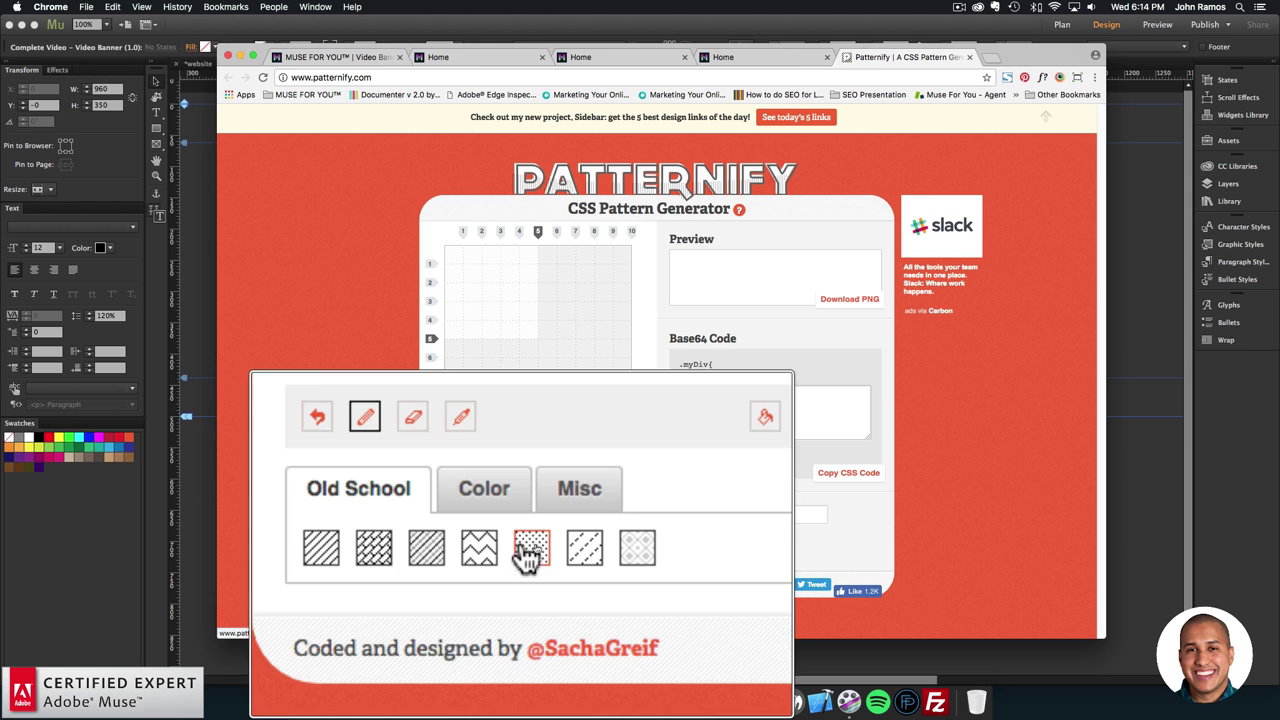
click(525, 545)
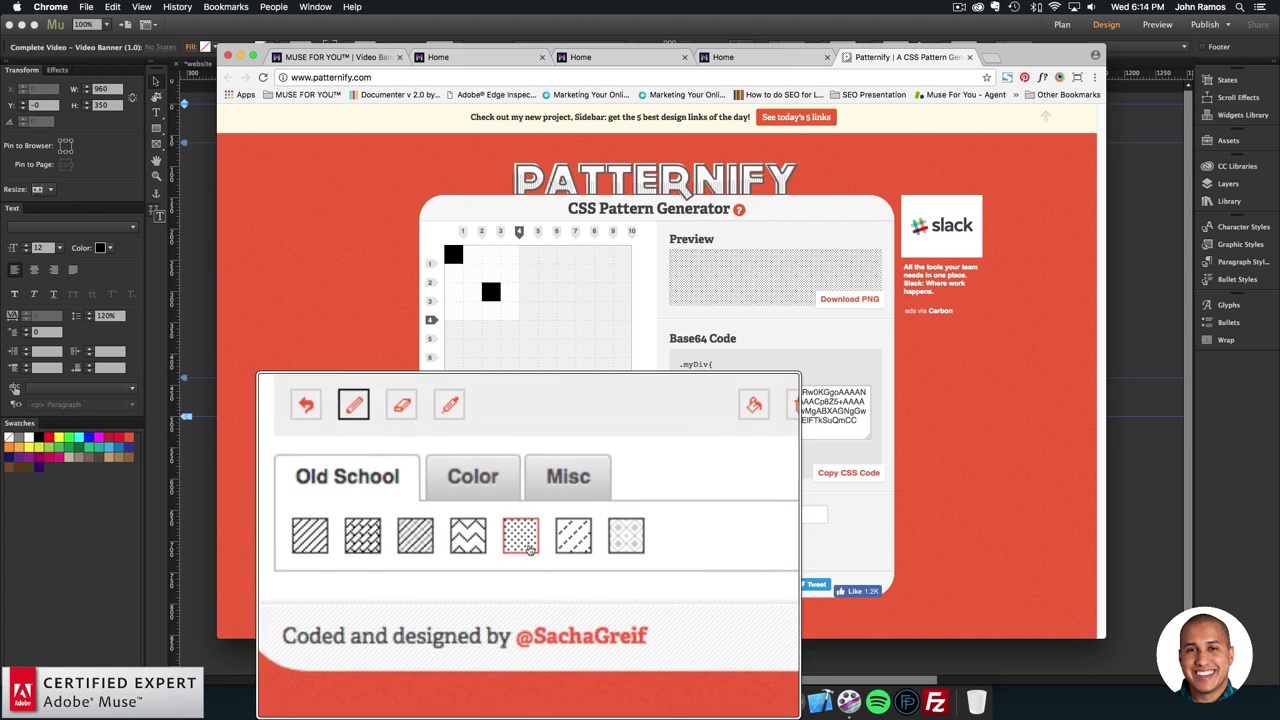
click(736, 403)
key(super+c)
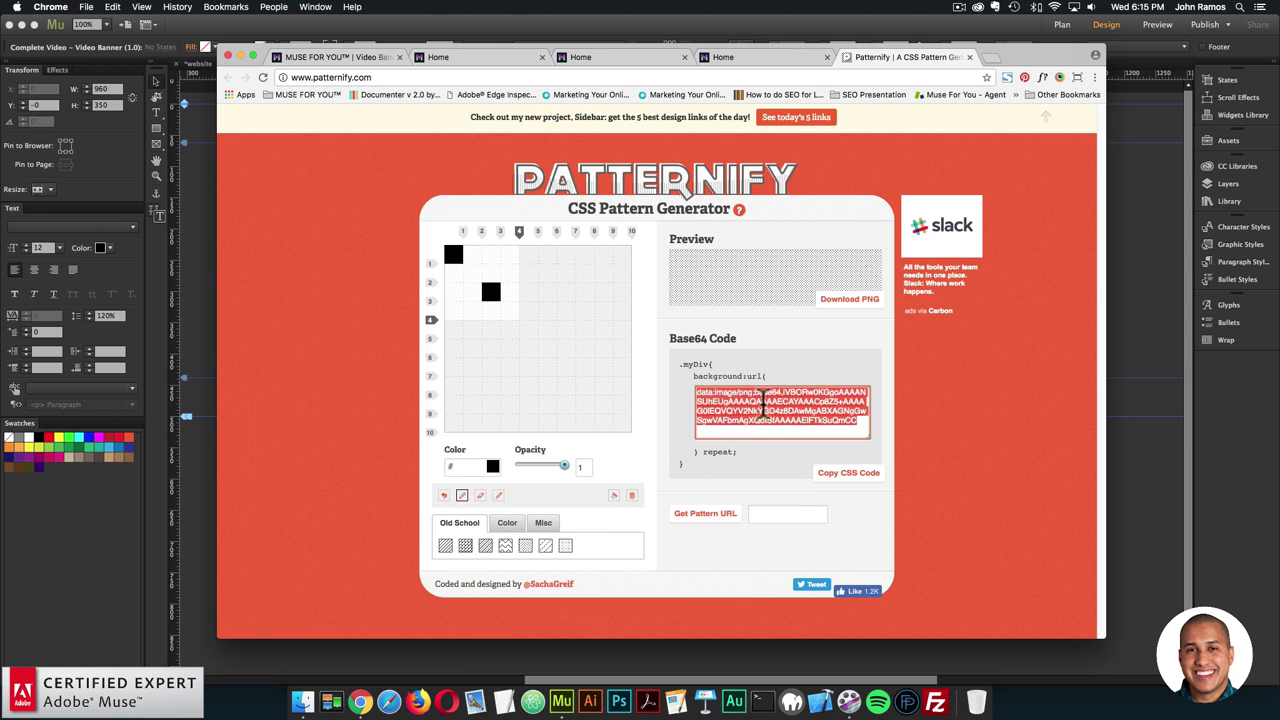
click(793, 447)
- Return to Adobe Muse and replace the mesh overlay's placeholder Base64 code with the copied Patternify code
click(797, 251)
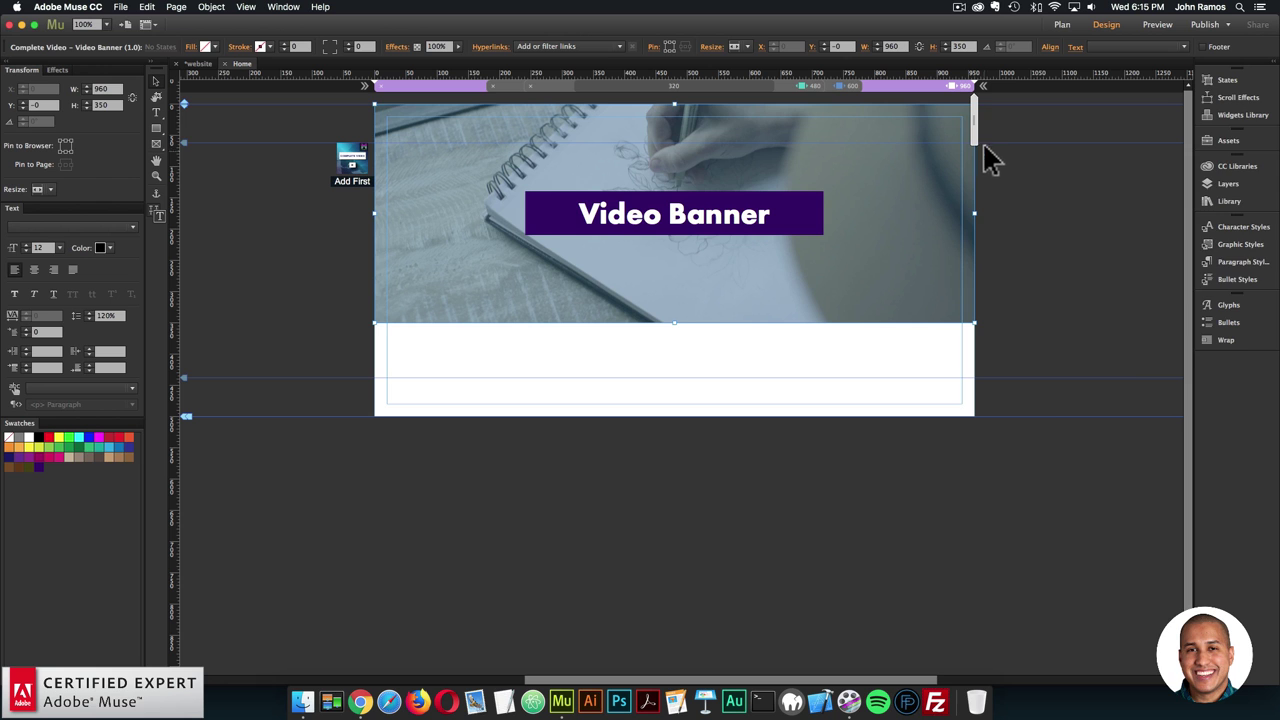
click(986, 157)
click(1011, 305)
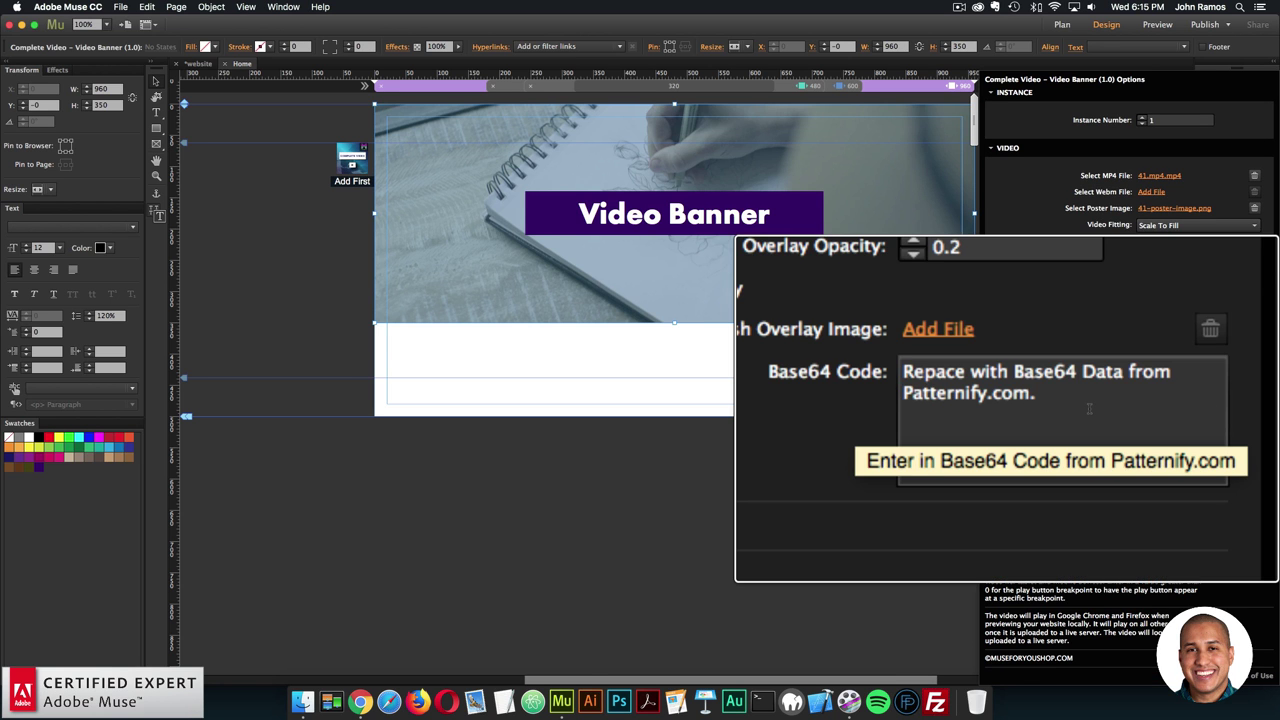
click(1209, 400)
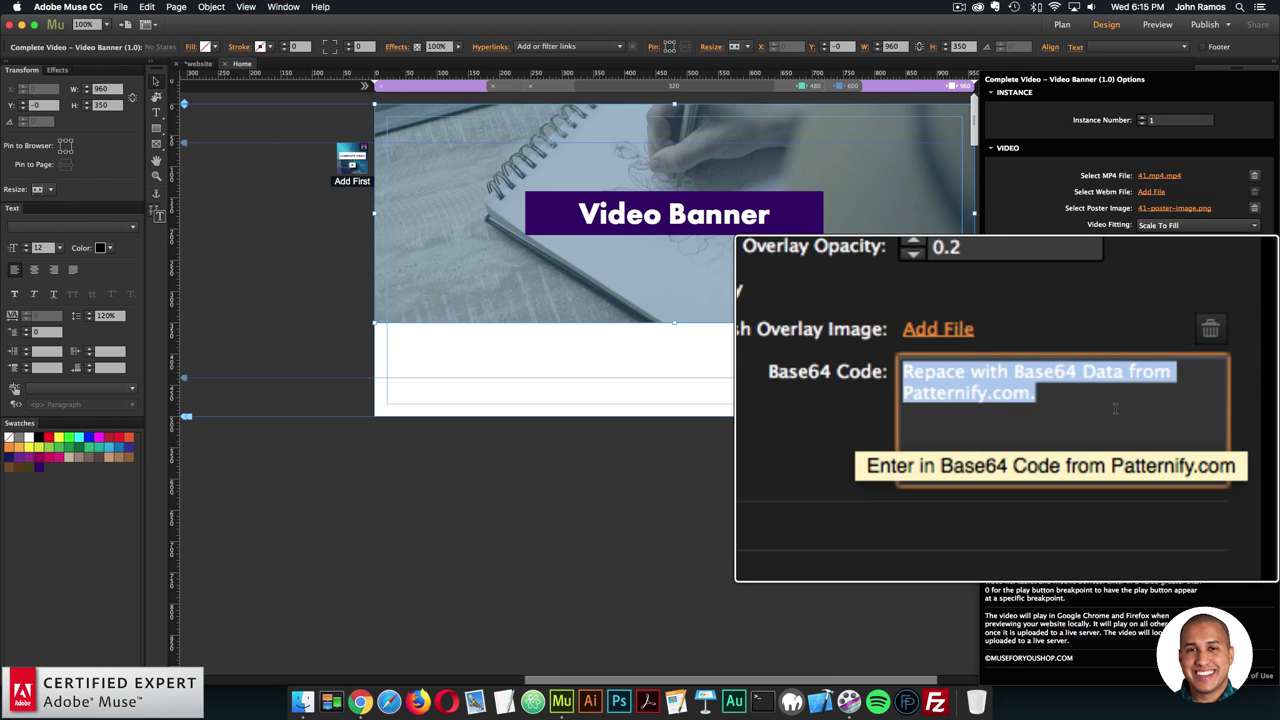
key(super+v)
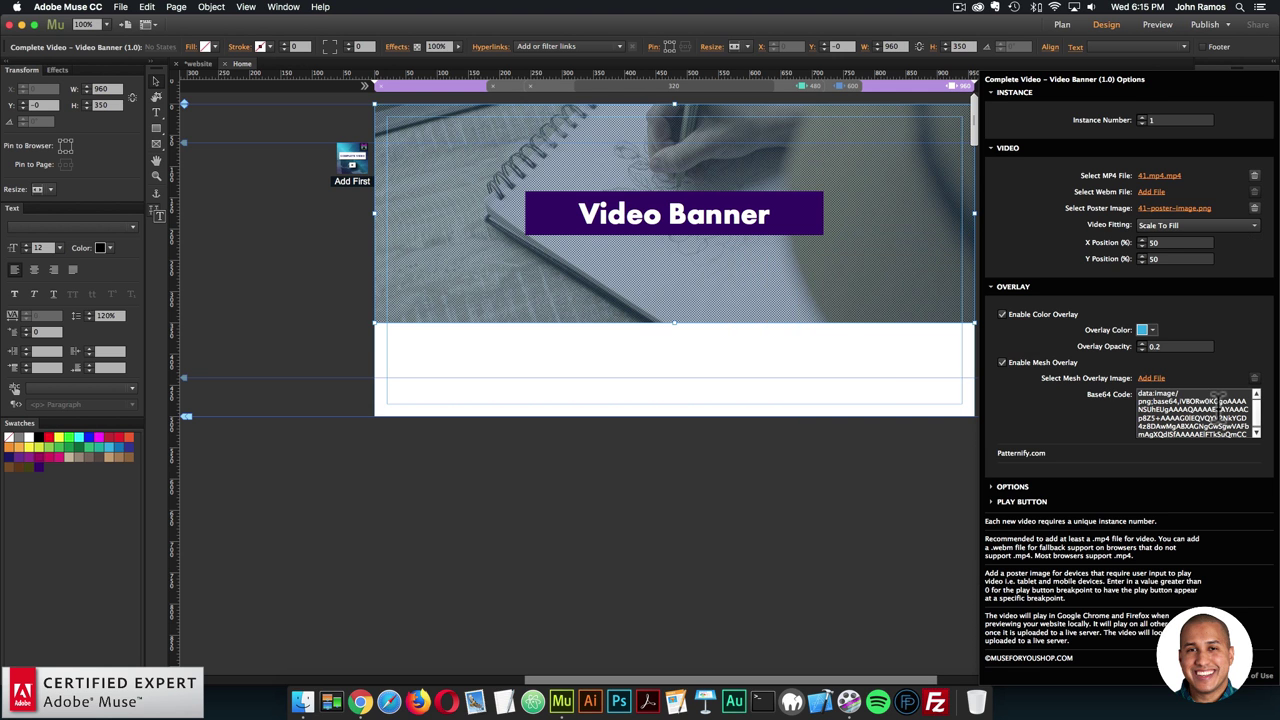
- Preview the page with the dotted mesh overlay in the browser and return to Adobe Muse
click(880, 380)
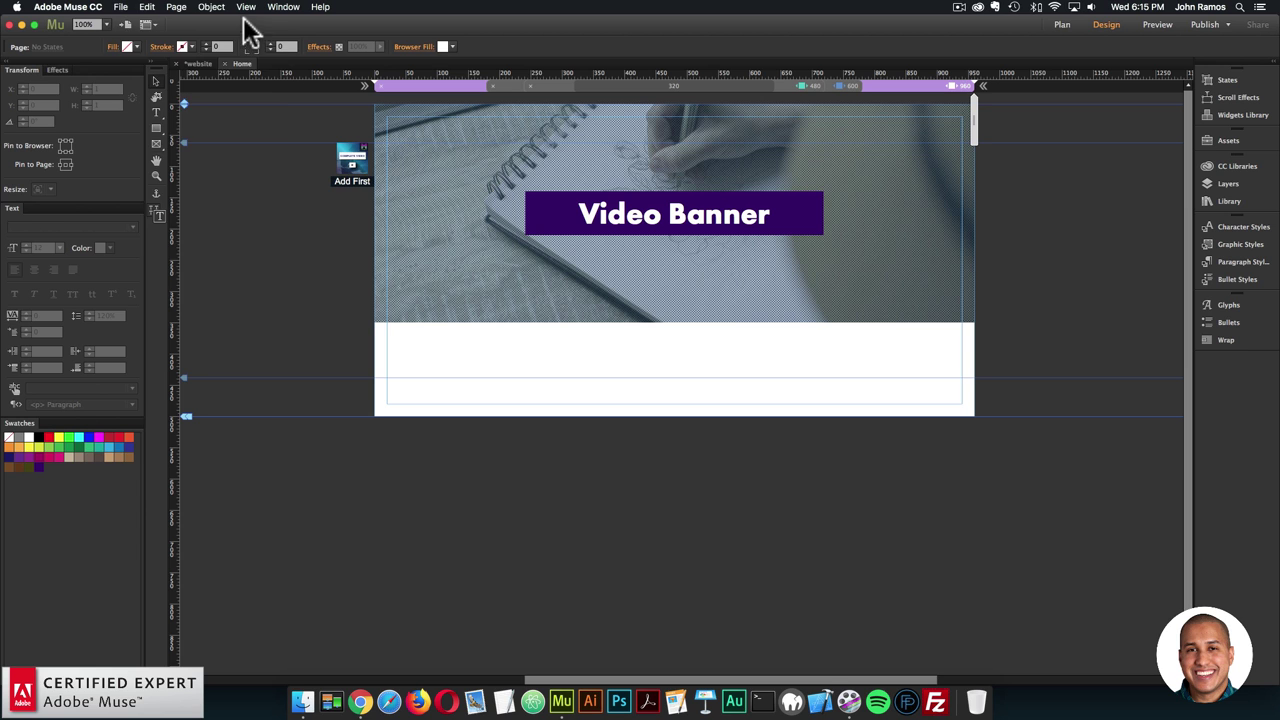
click(122, 7)
click(171, 206)
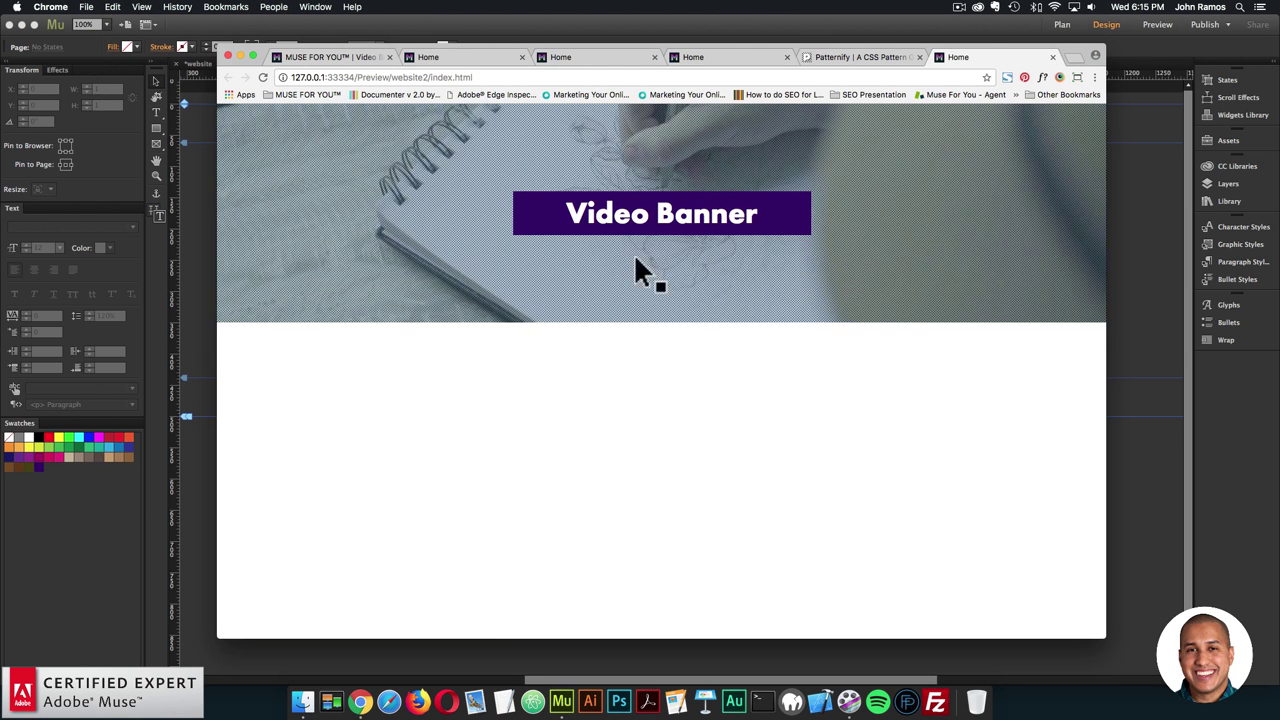
click(1145, 288)
- Disable both the mesh overlay and the color overlay on the video banner
click(968, 213)
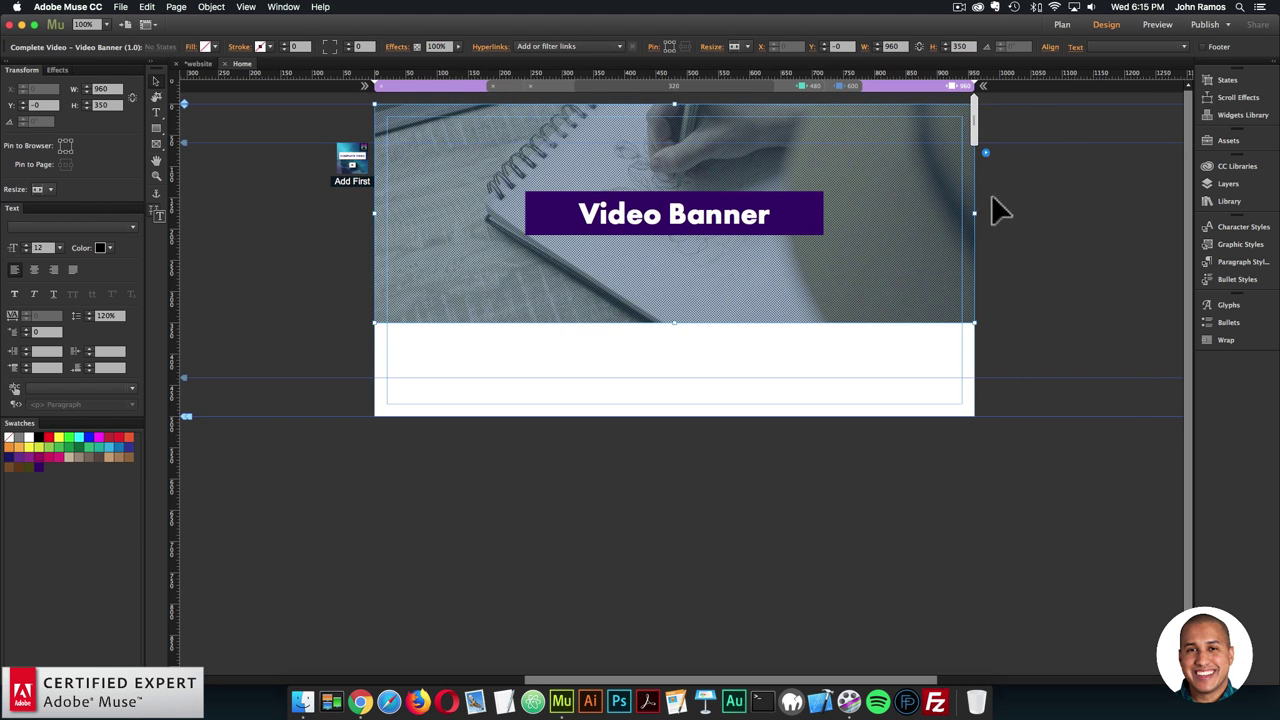
click(984, 86)
click(1018, 305)
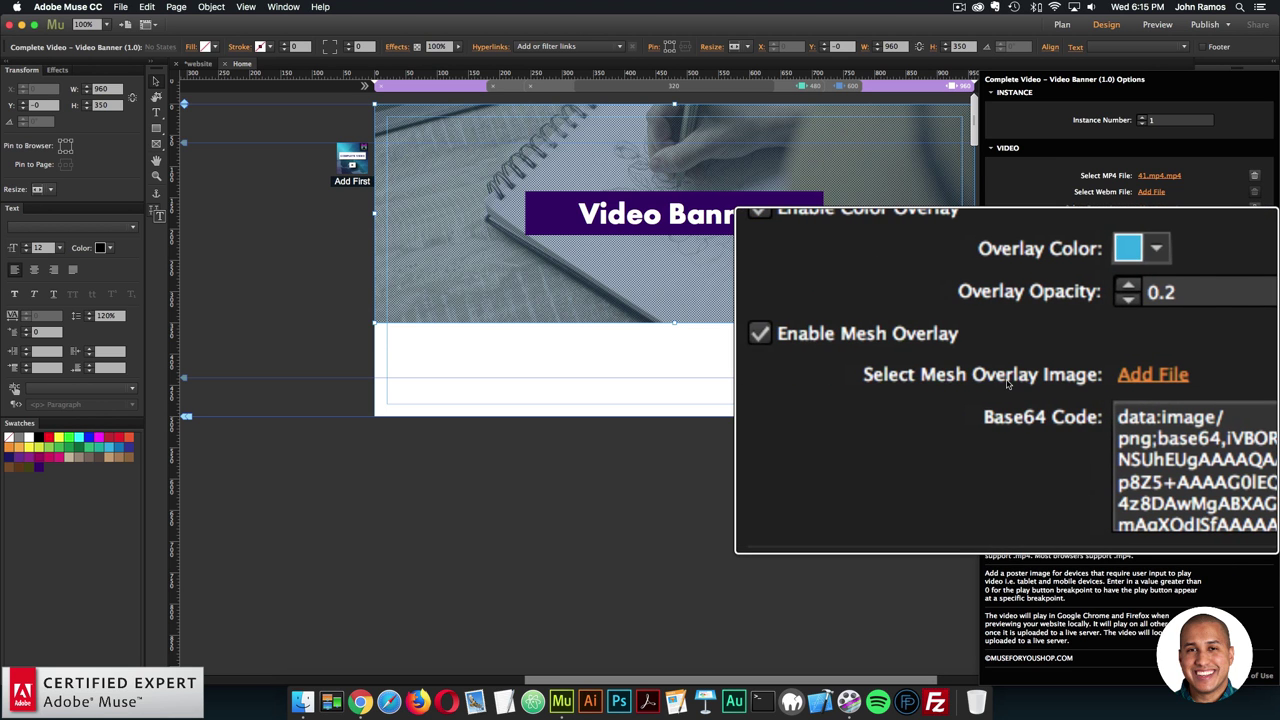
click(1008, 357)
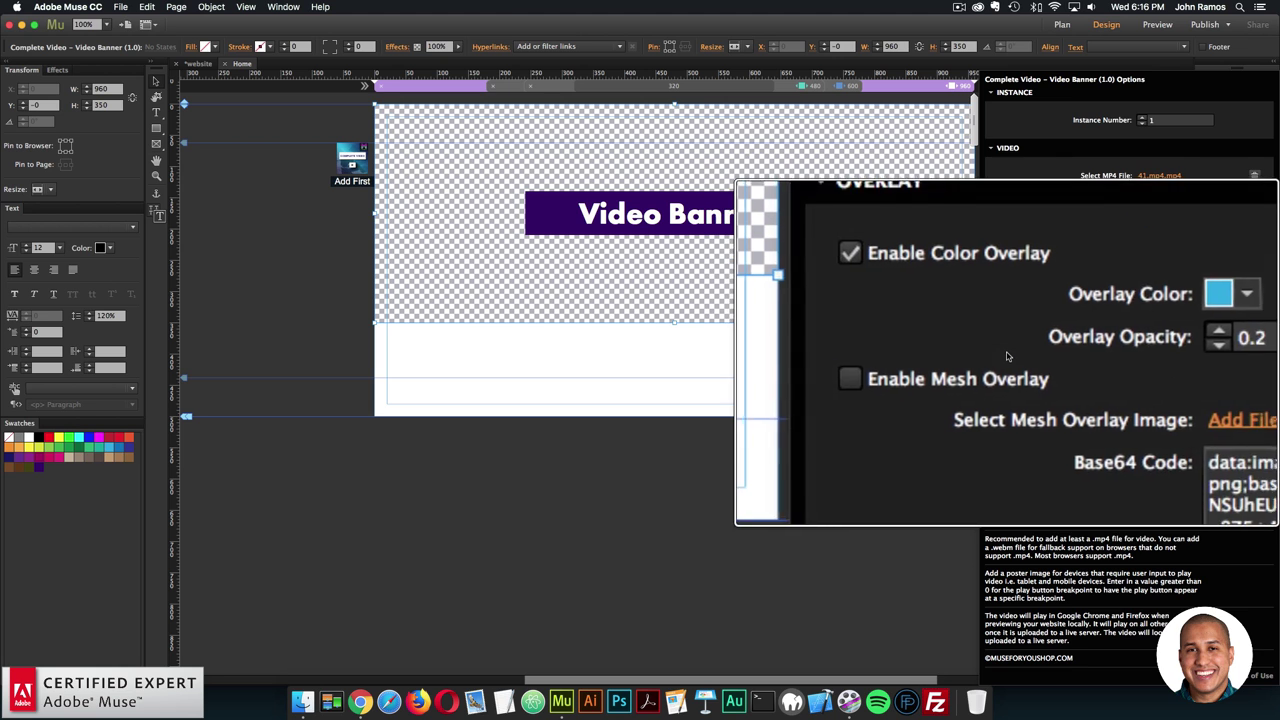
click(1002, 314)
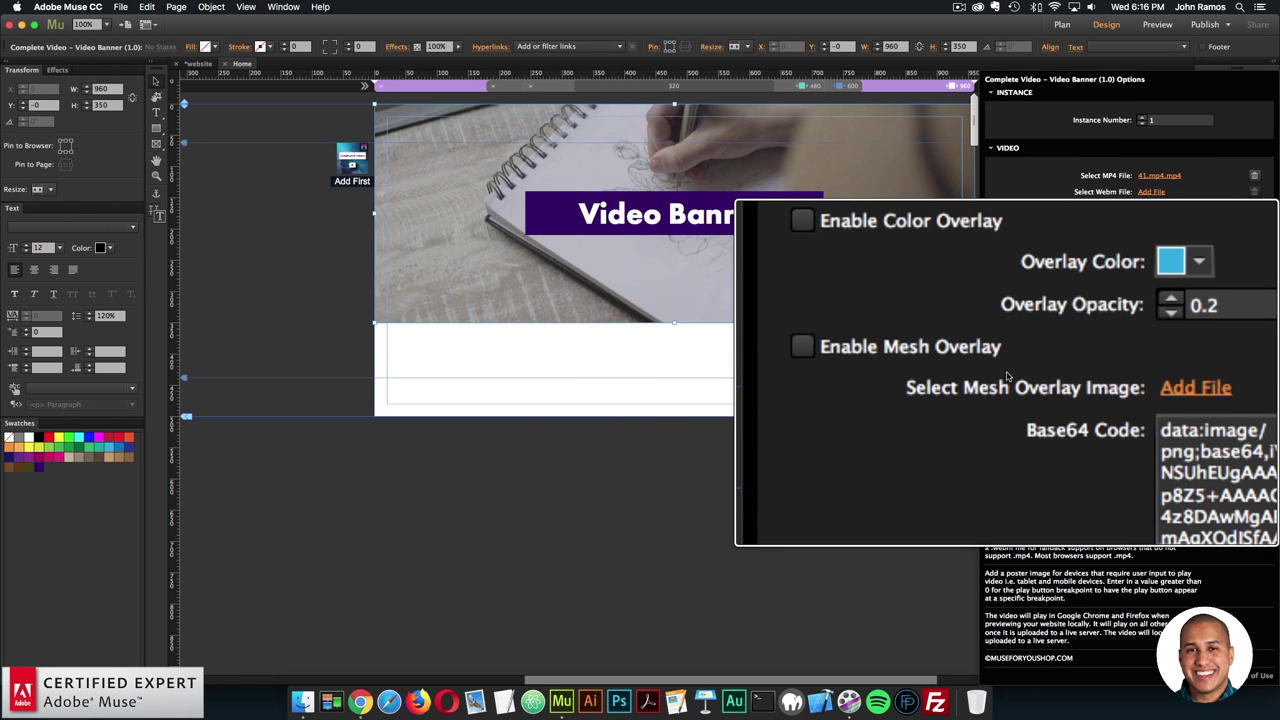
- Collapse the banner's overlay options and pause the video in the narrow browser preview using its on-video play control
click(1015, 285)
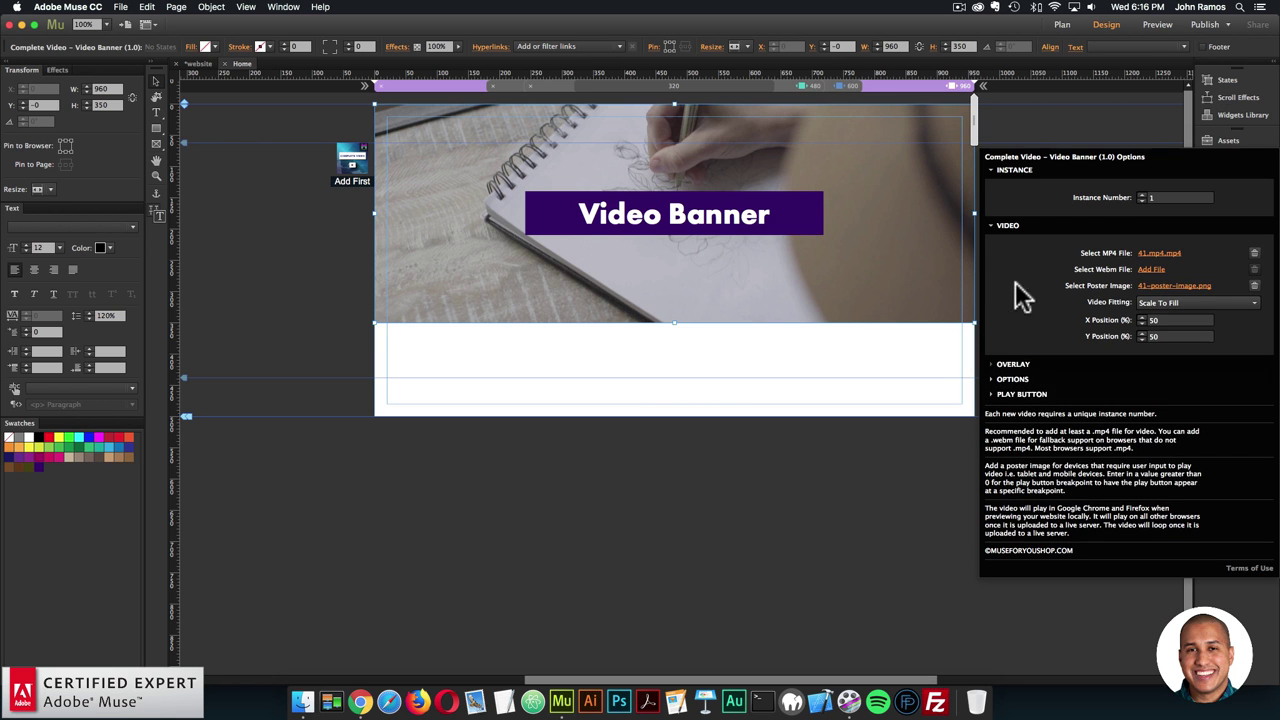
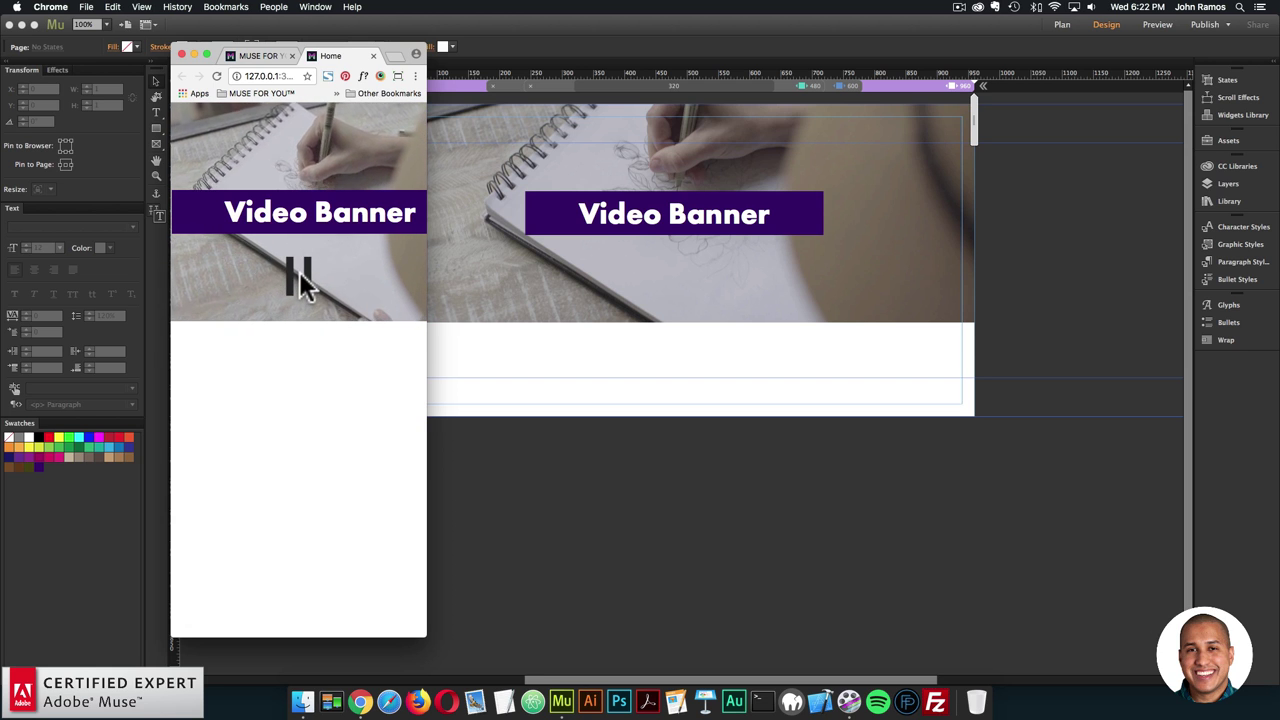
click(299, 274)
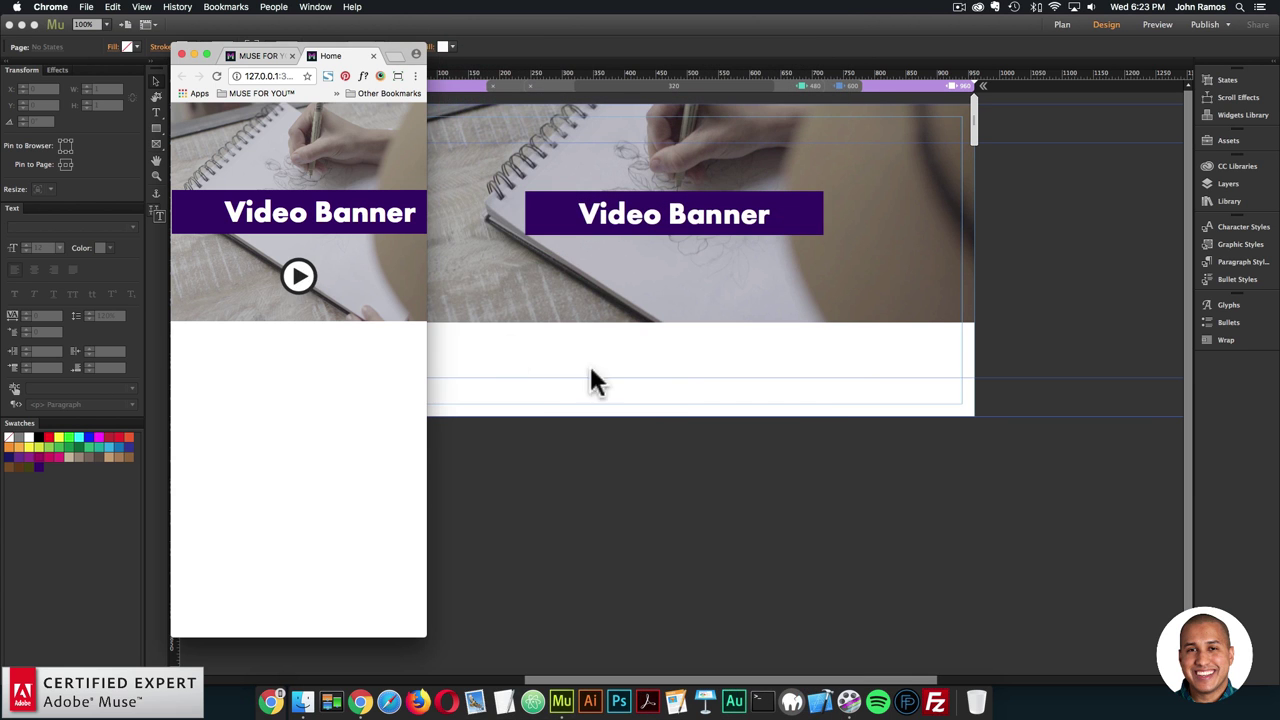
- Return to Adobe Muse and hide the video banner in the 480 breakpoint
click(707, 372)
click(807, 84)
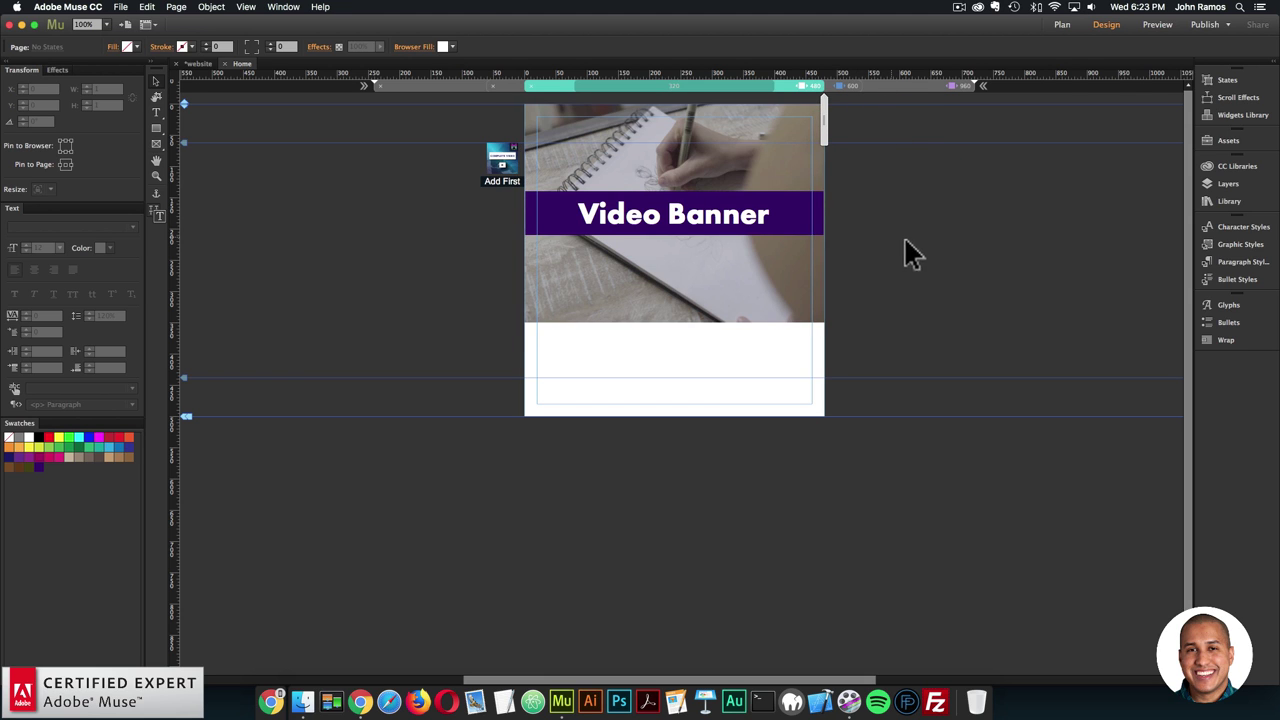
right_click(732, 155)
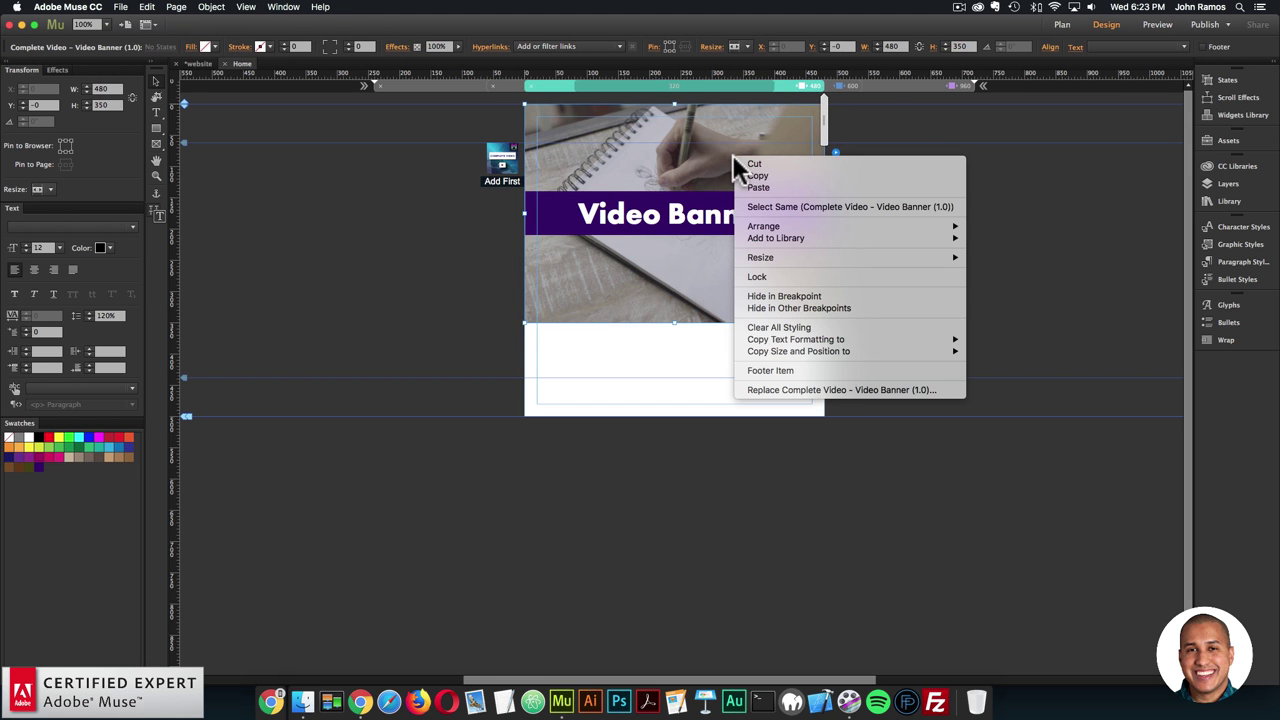
click(802, 298)
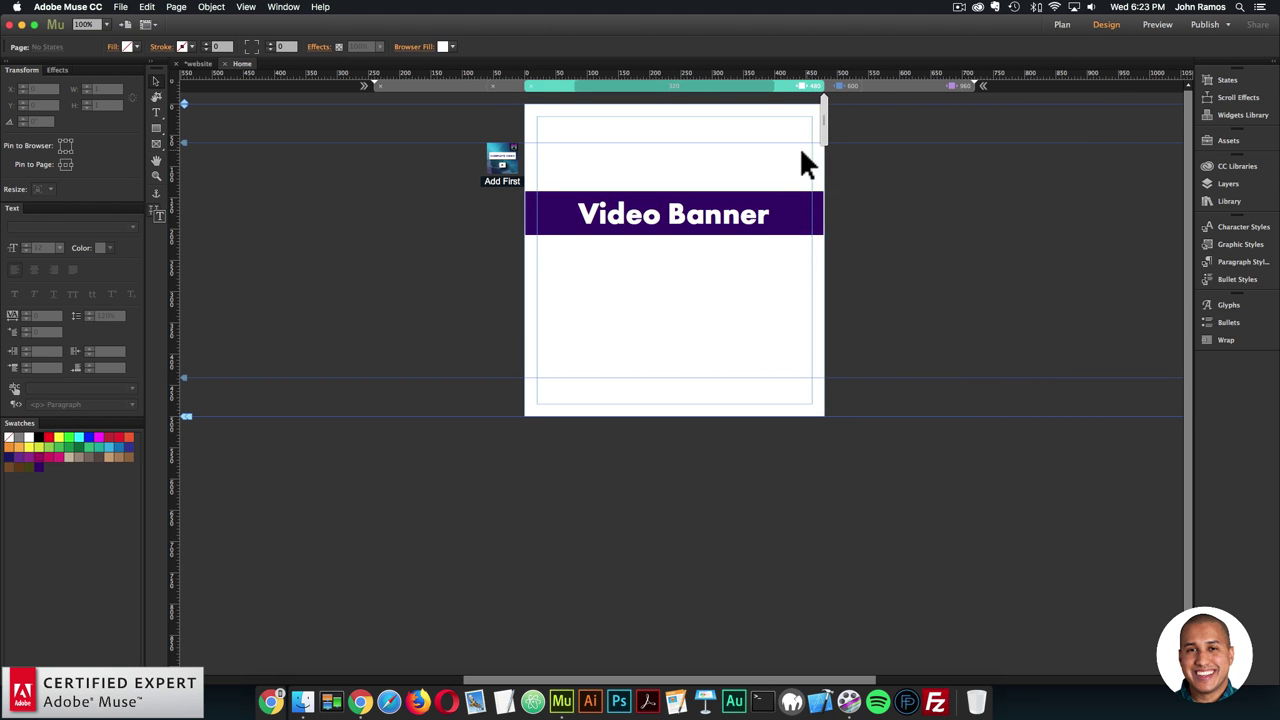
- Hide the video banner in the 600 breakpoint
click(848, 87)
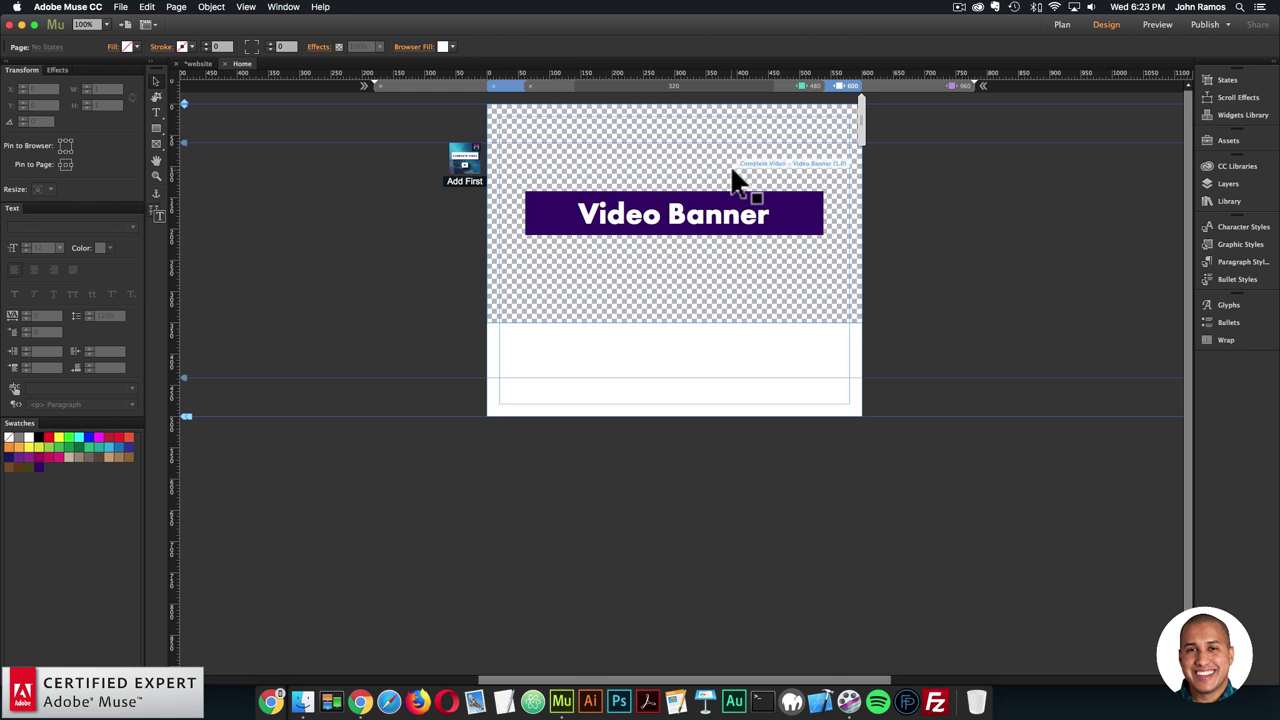
click(730, 161)
right_click(739, 163)
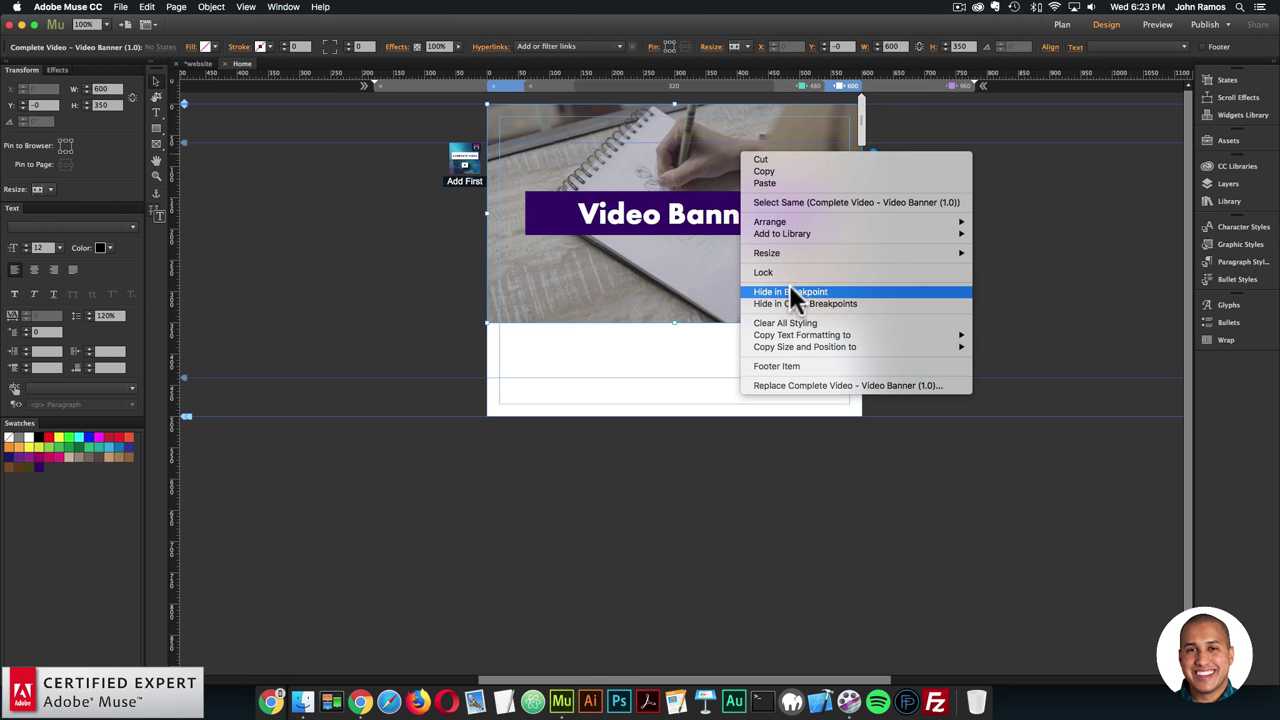
click(789, 291)
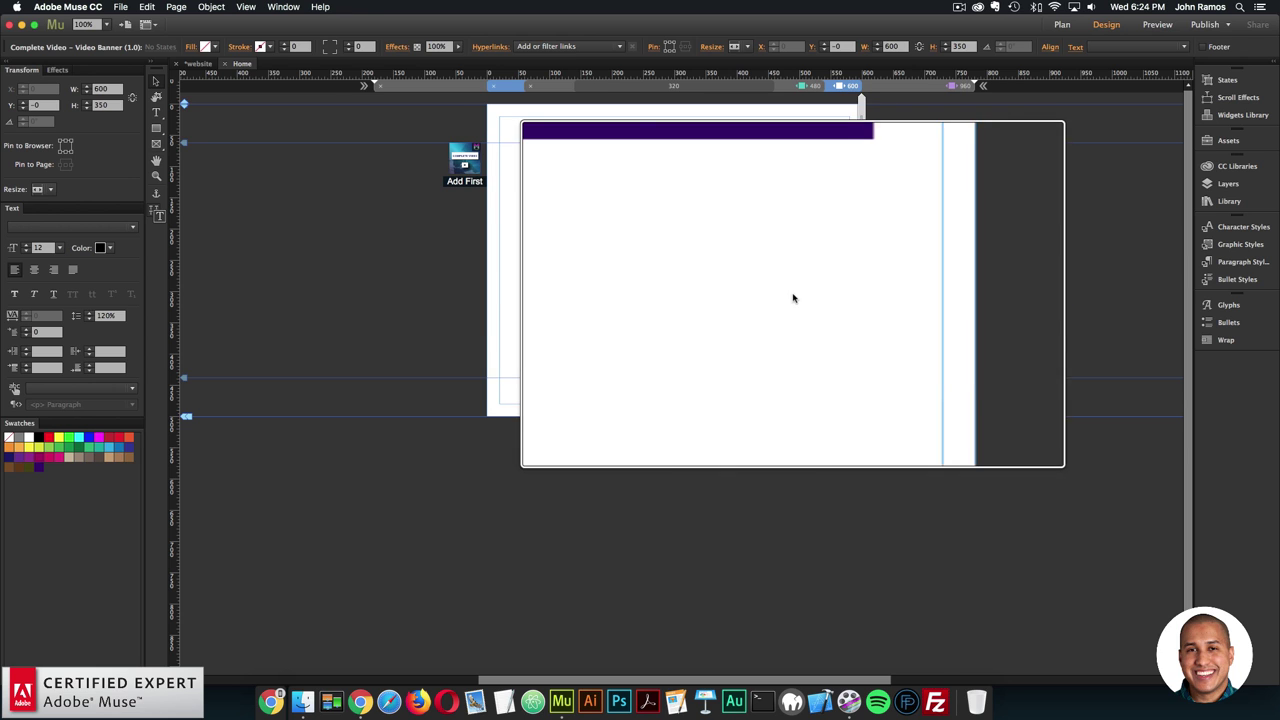
- Switch to the 960 breakpoint, preview the page in the browser, and check the hidden banner at narrow window widths
click(946, 86)
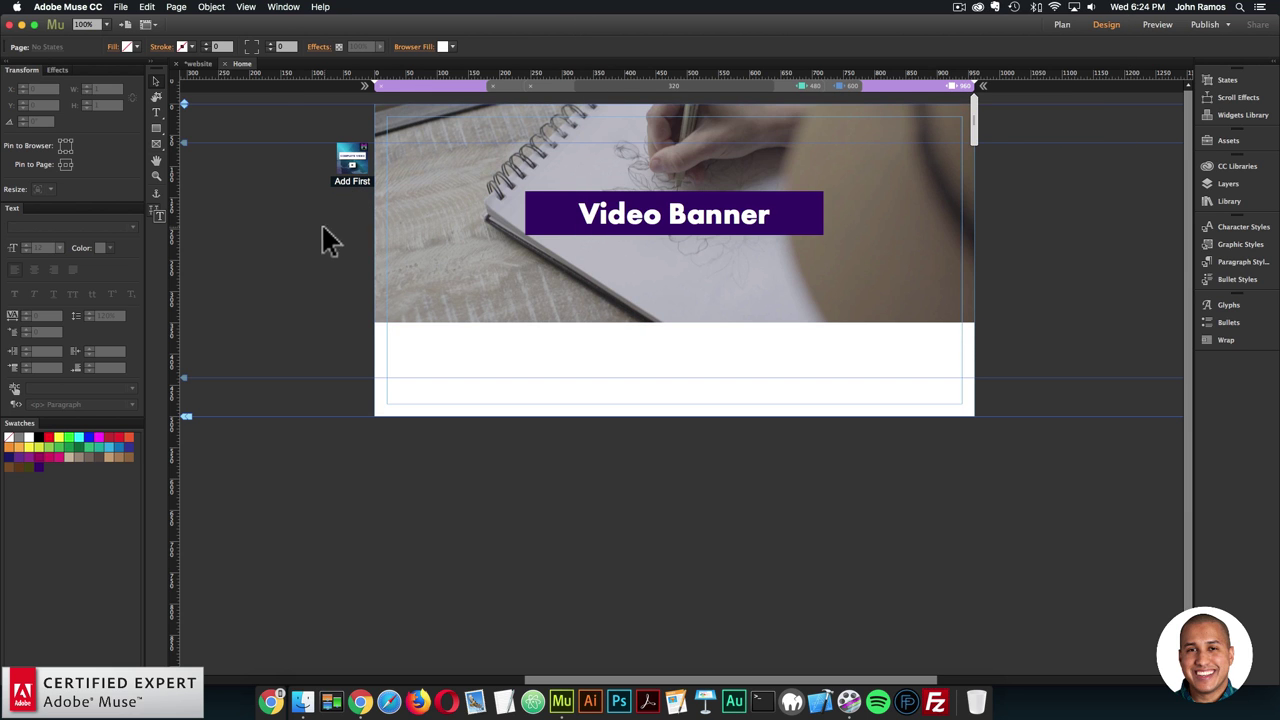
click(122, 7)
click(163, 204)
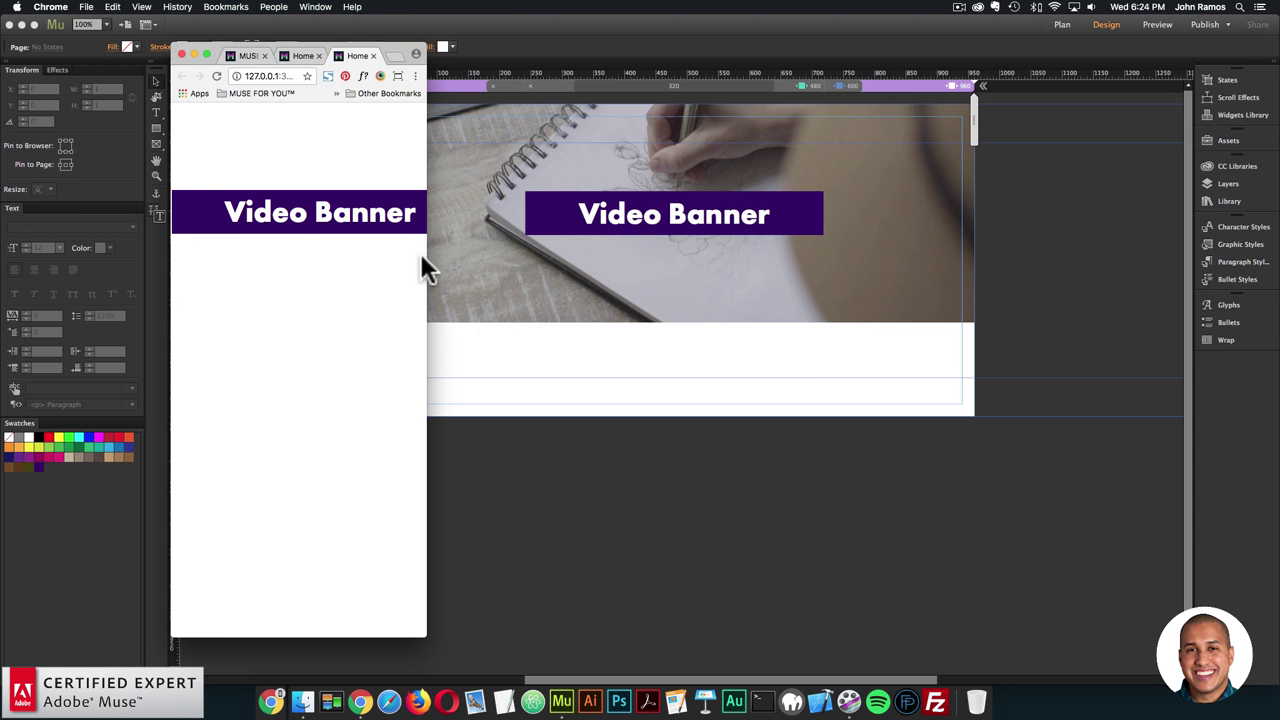
mouse_move(426, 257)
mouse_down()
mouse_move(831, 271)
mouse_move(976, 290)
mouse_move(320, 222)
mouse_up()
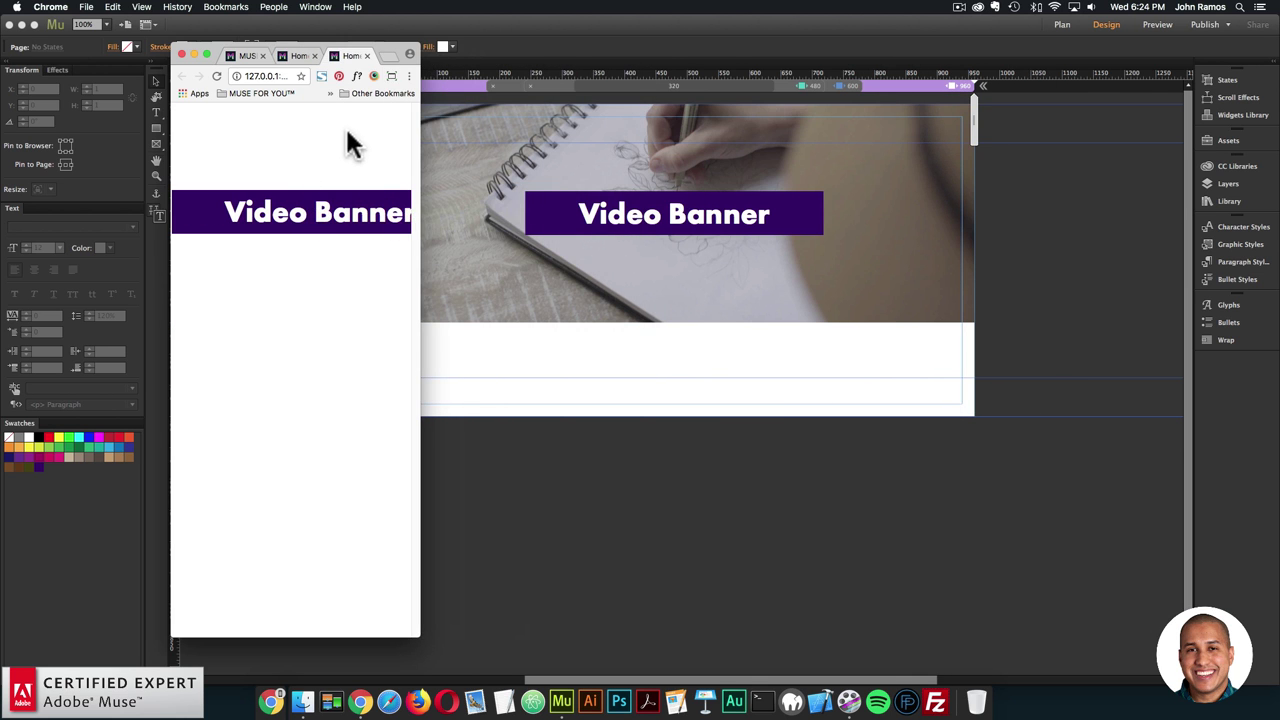
- Return to Adobe Muse and set the video banner's play button to appear when the breakpoint is less than 0
click(897, 262)
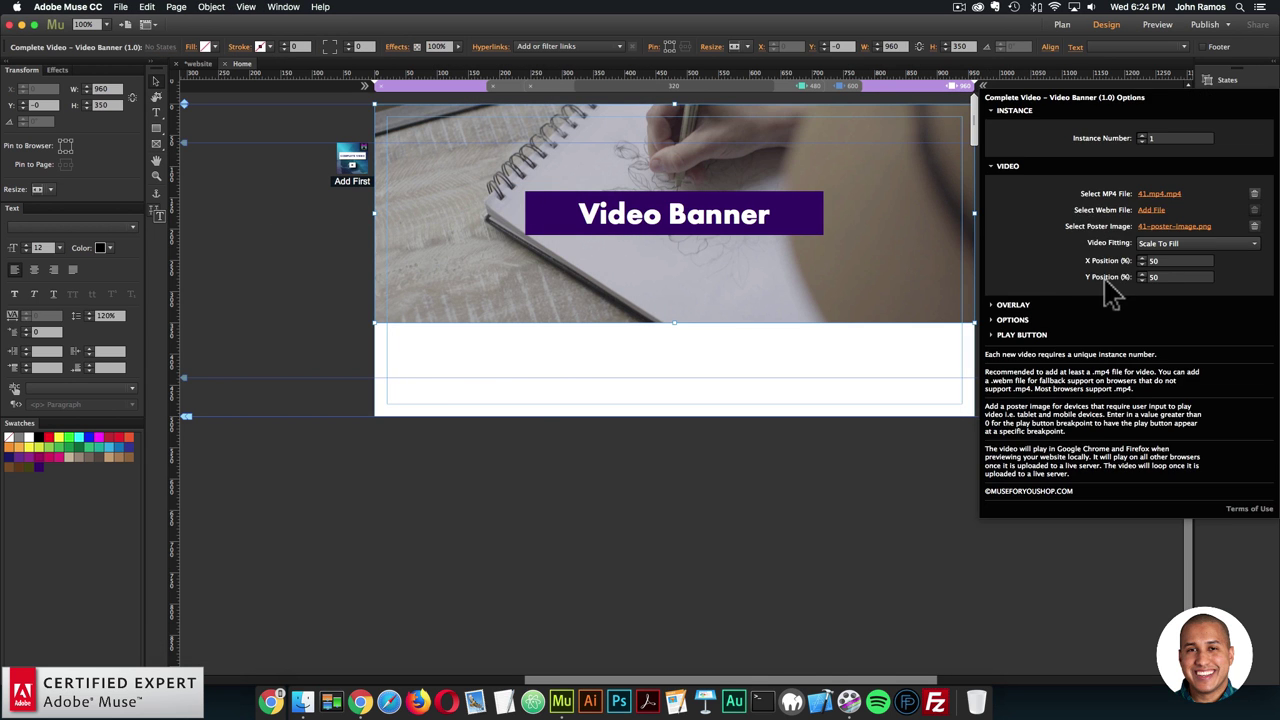
click(1022, 336)
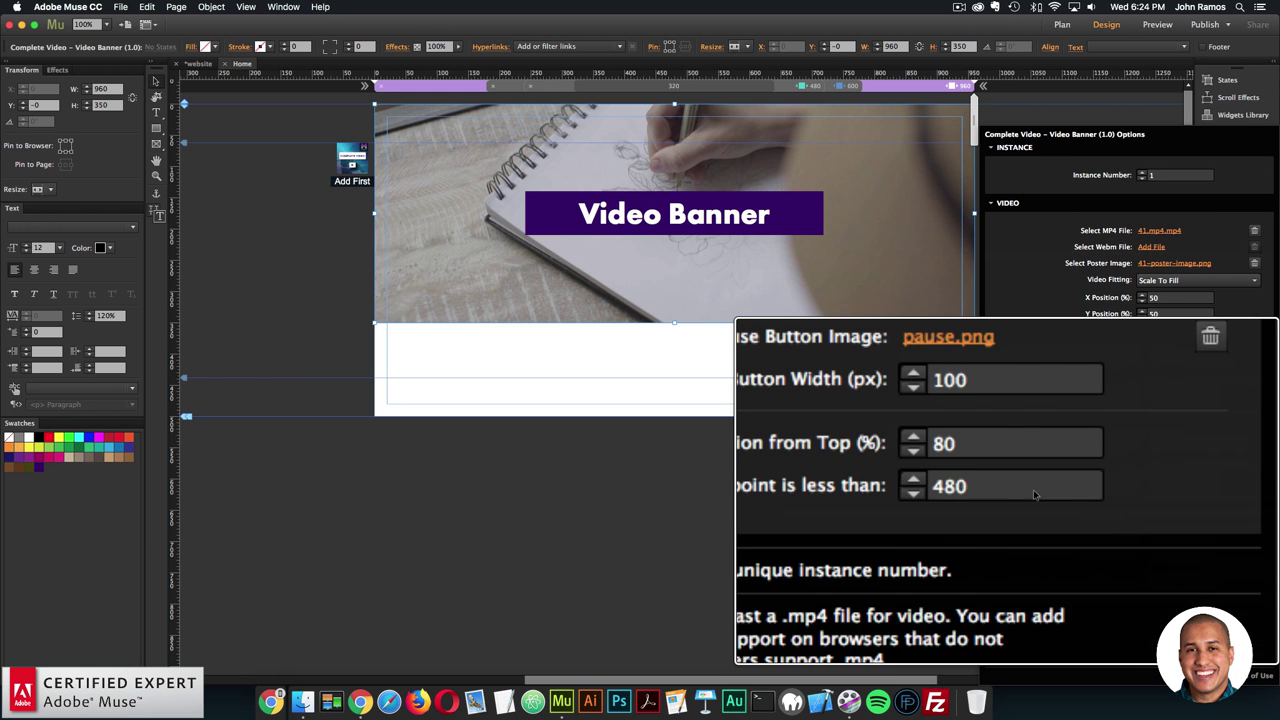
click(1150, 489)
text(0)
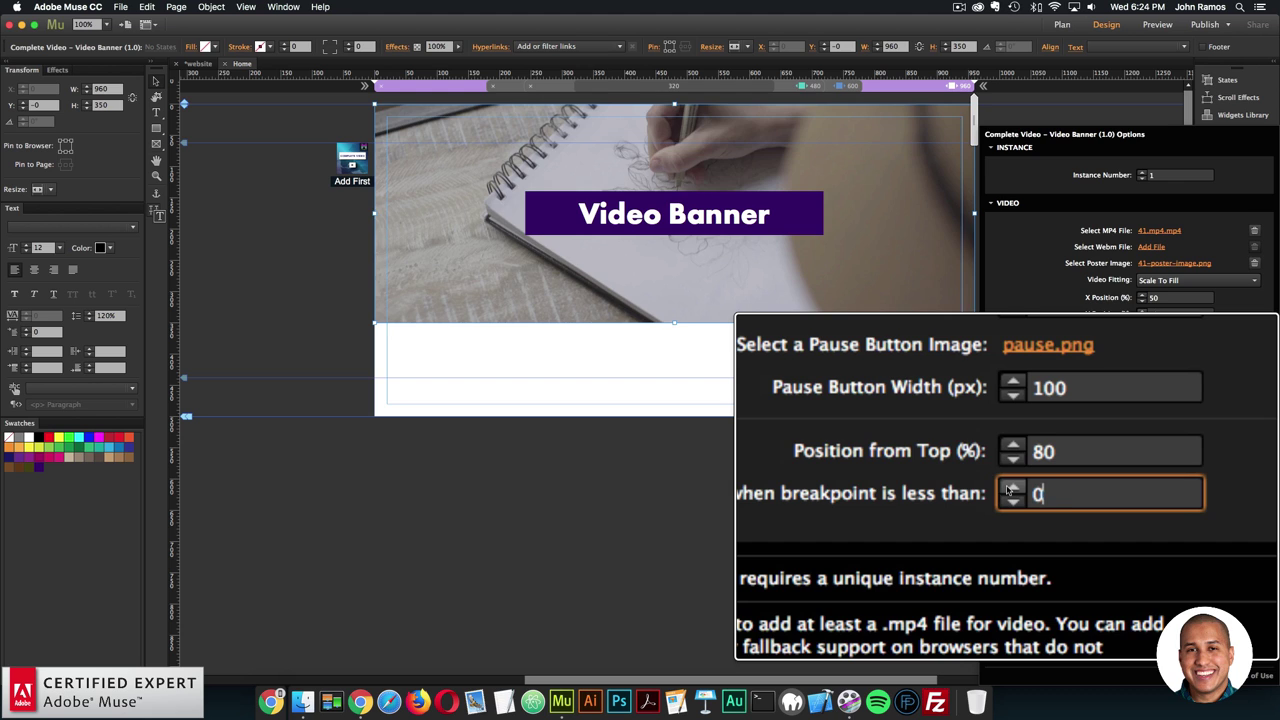
key(Return)
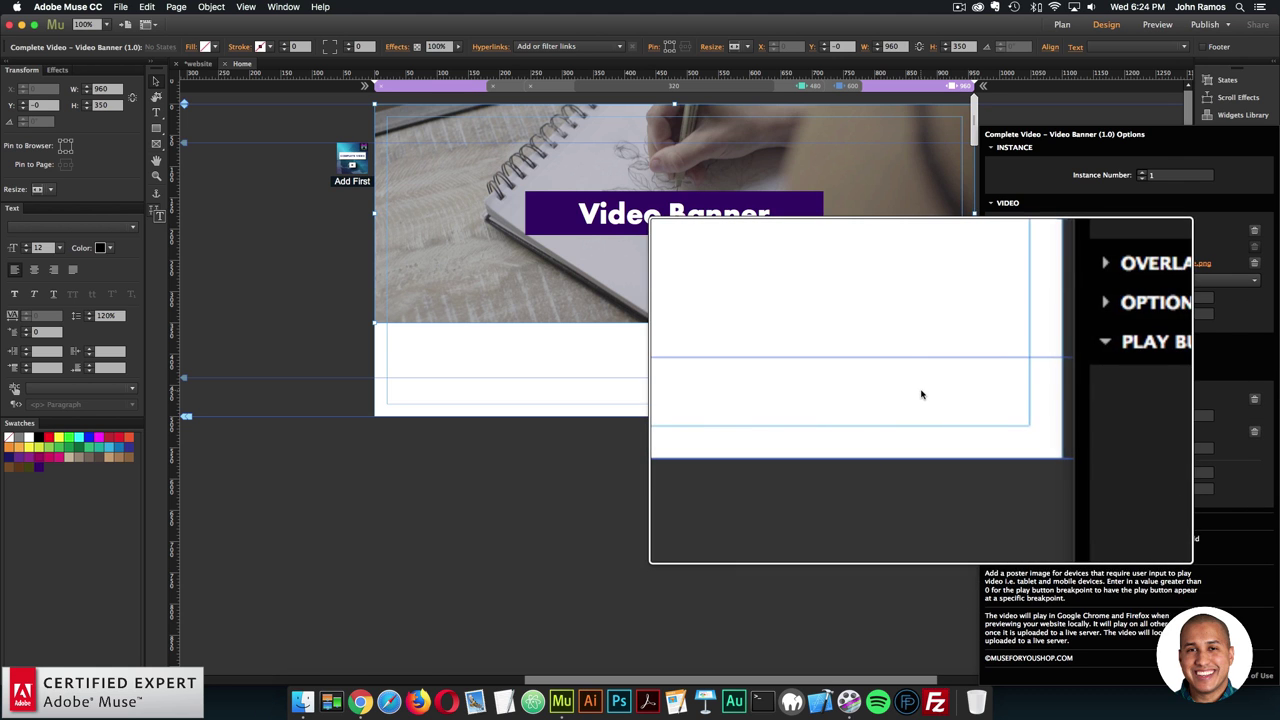
click(815, 408)
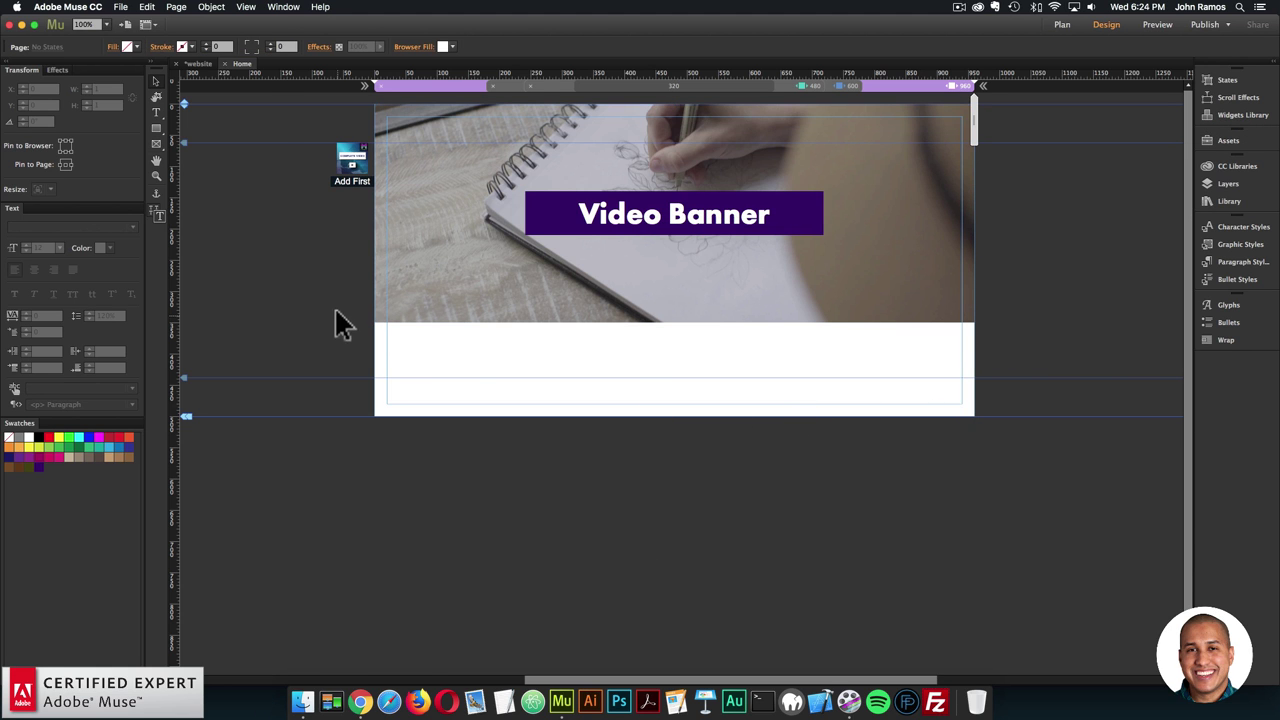
- Preview the page in the browser again and resize the window to check the banner at different widths
click(120, 7)
click(143, 205)
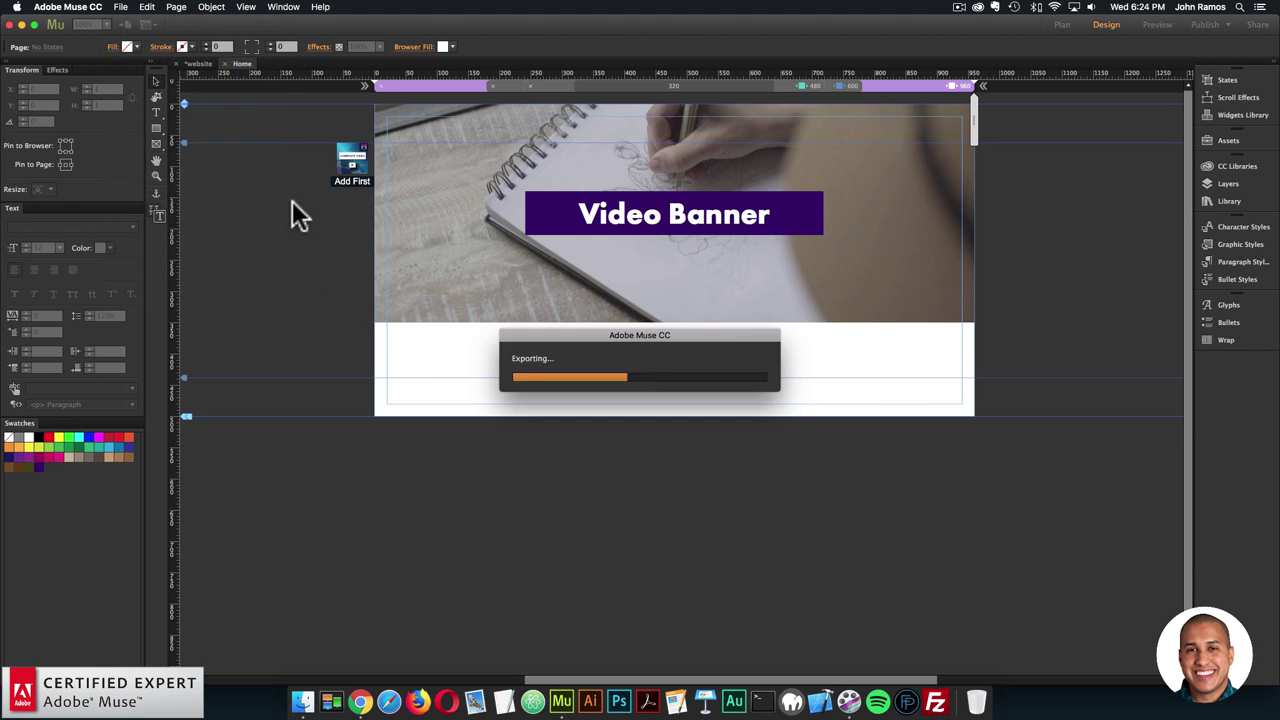
drag(424, 288, 570, 300)
click(541, 77)
click(529, 385)
drag(571, 380, 1161, 410)
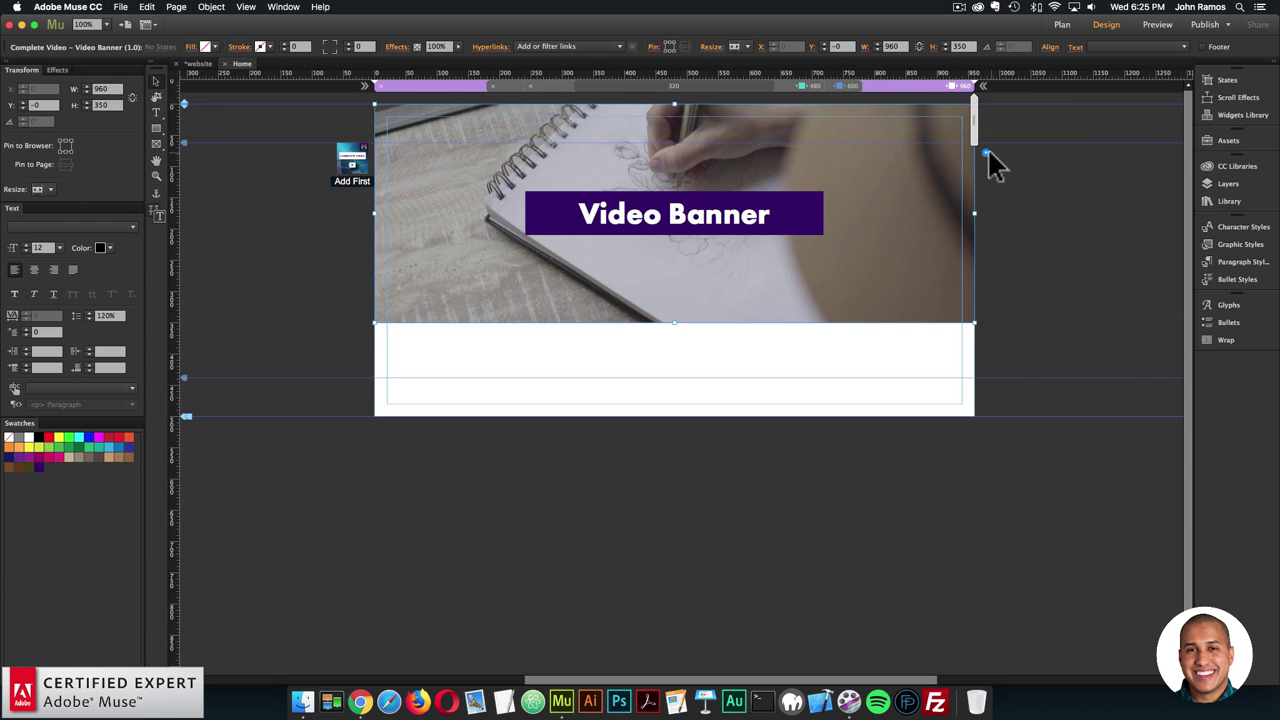
- Remove the banner's poster image and move the widget down to show its Video Guide, and undo both changes
click(986, 152)
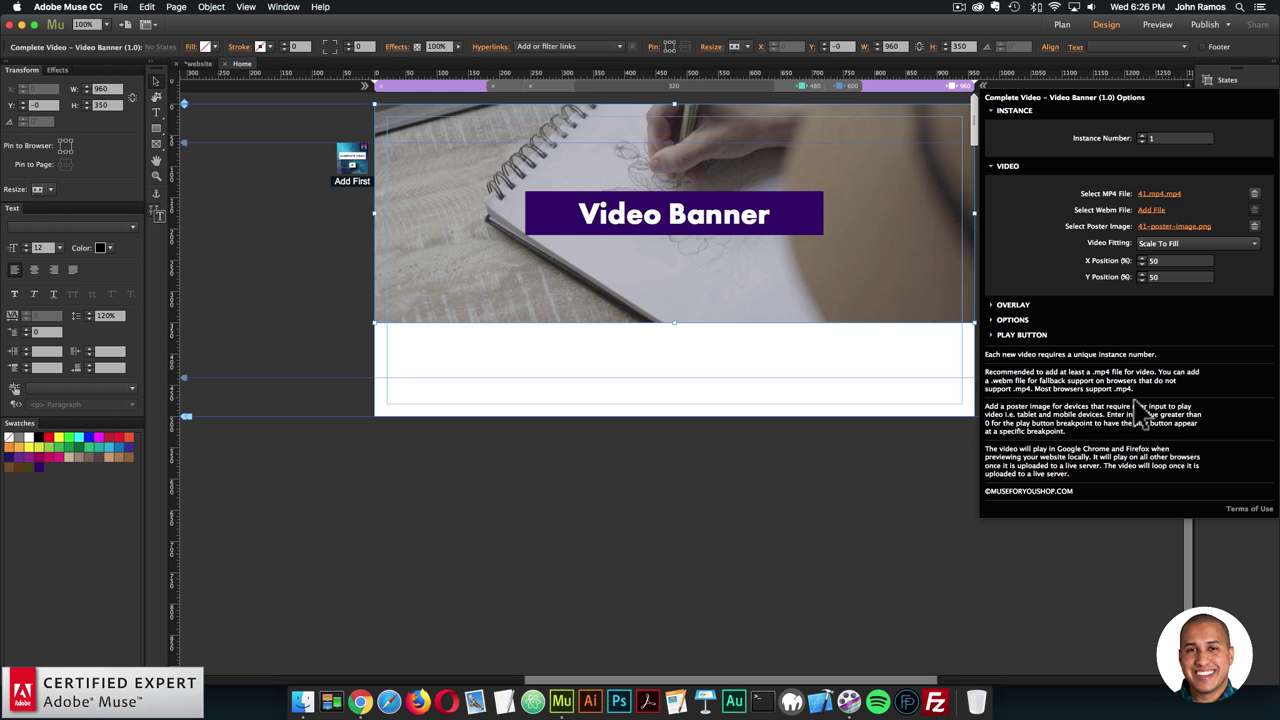
click(1254, 227)
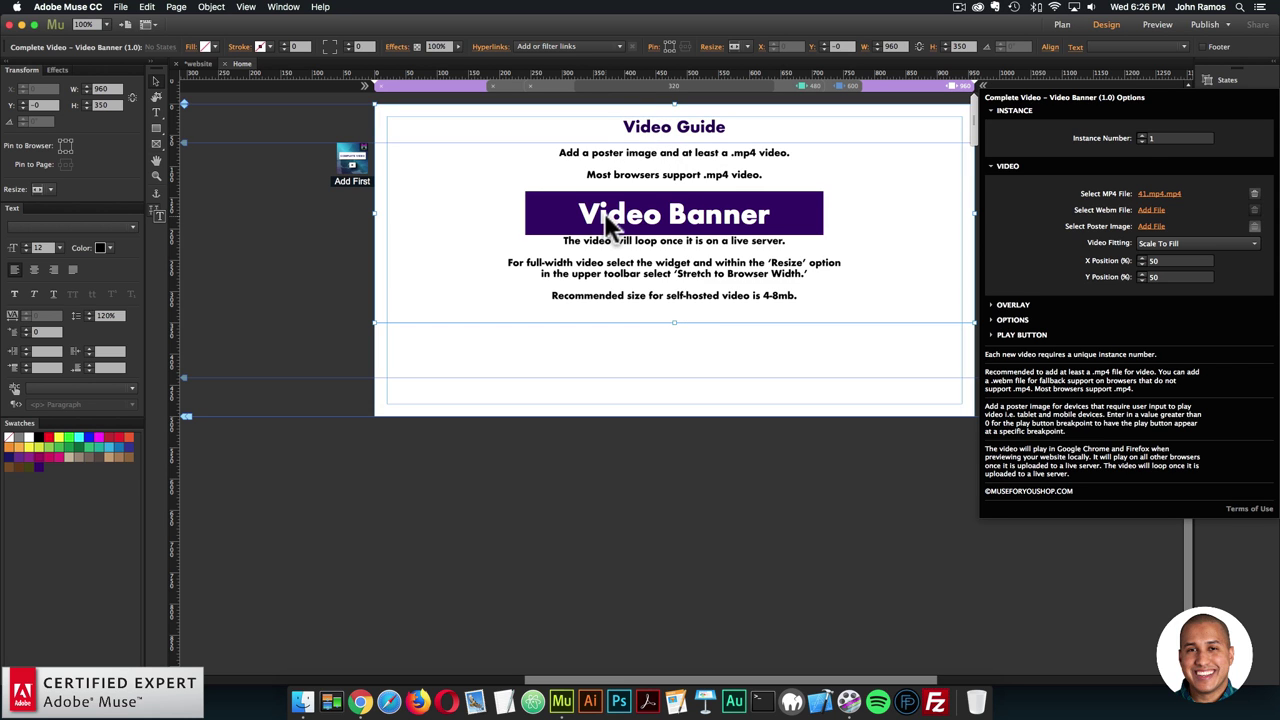
drag(716, 260, 718, 446)
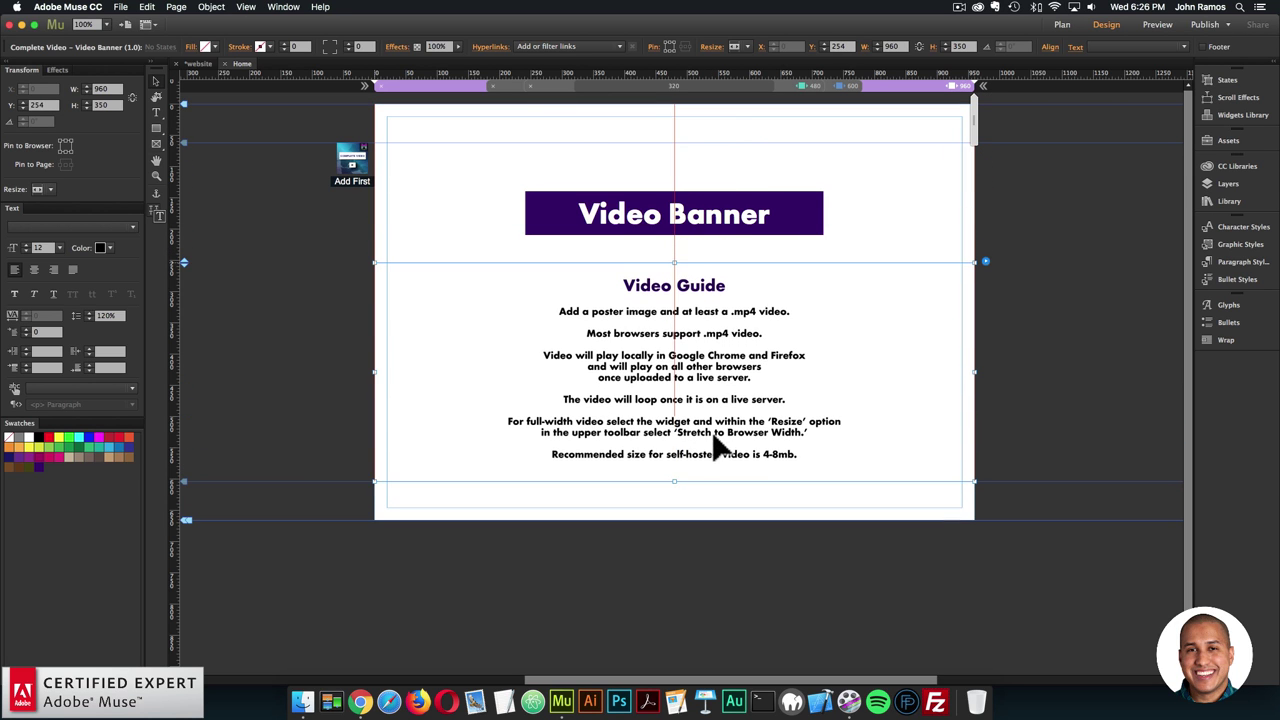
key(super+z)
key(super+z)
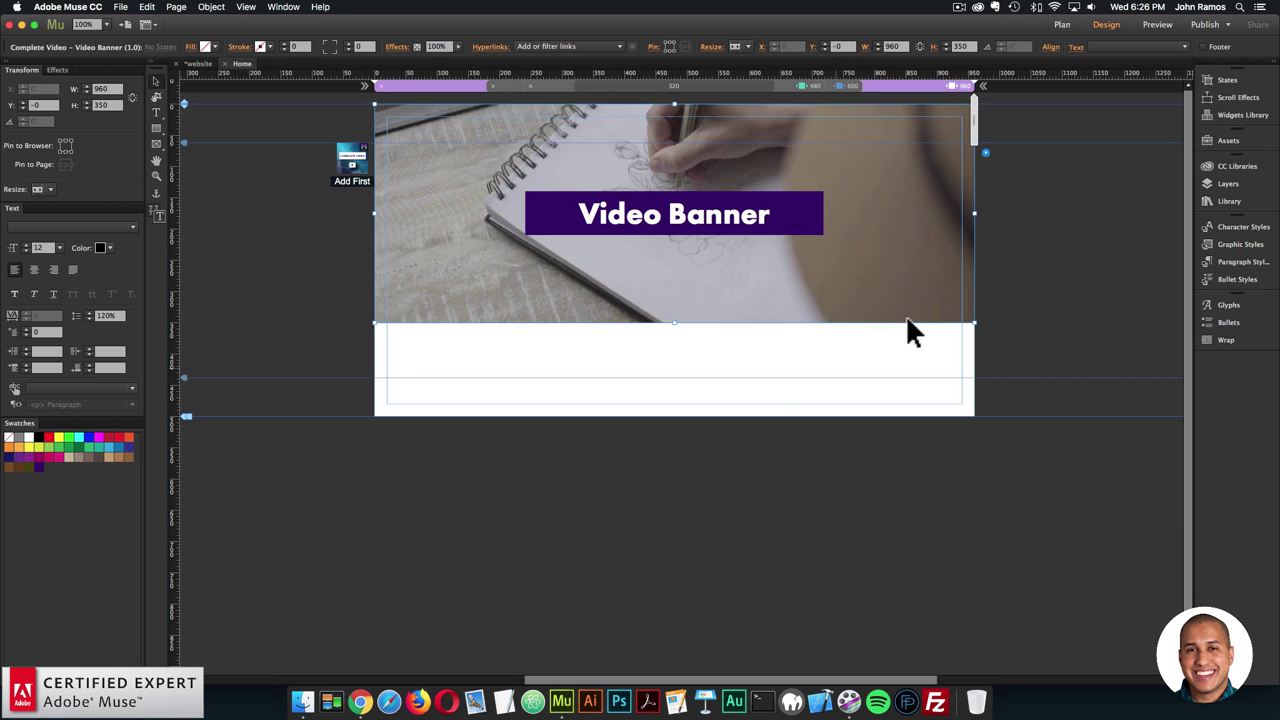
click(986, 154)
click(943, 180)
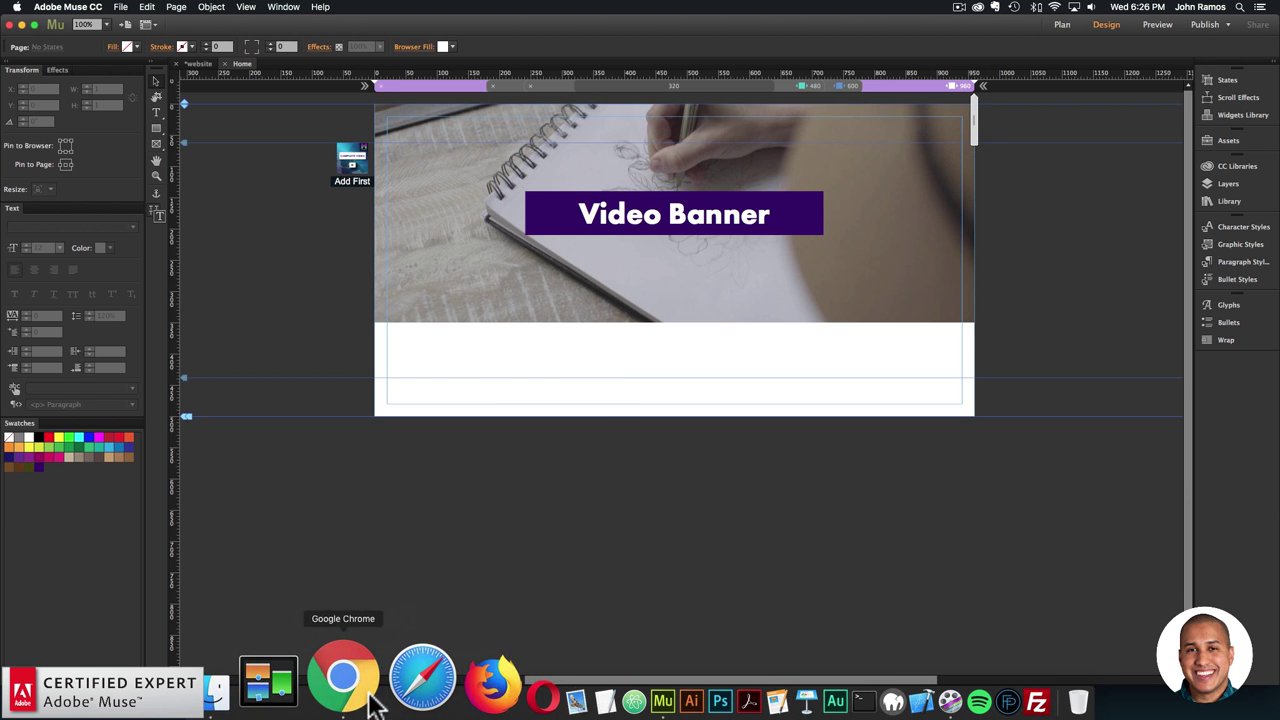
- Switch to Google Chrome and open museforyoushop.com in a new tab
click(368, 700)
click(802, 57)
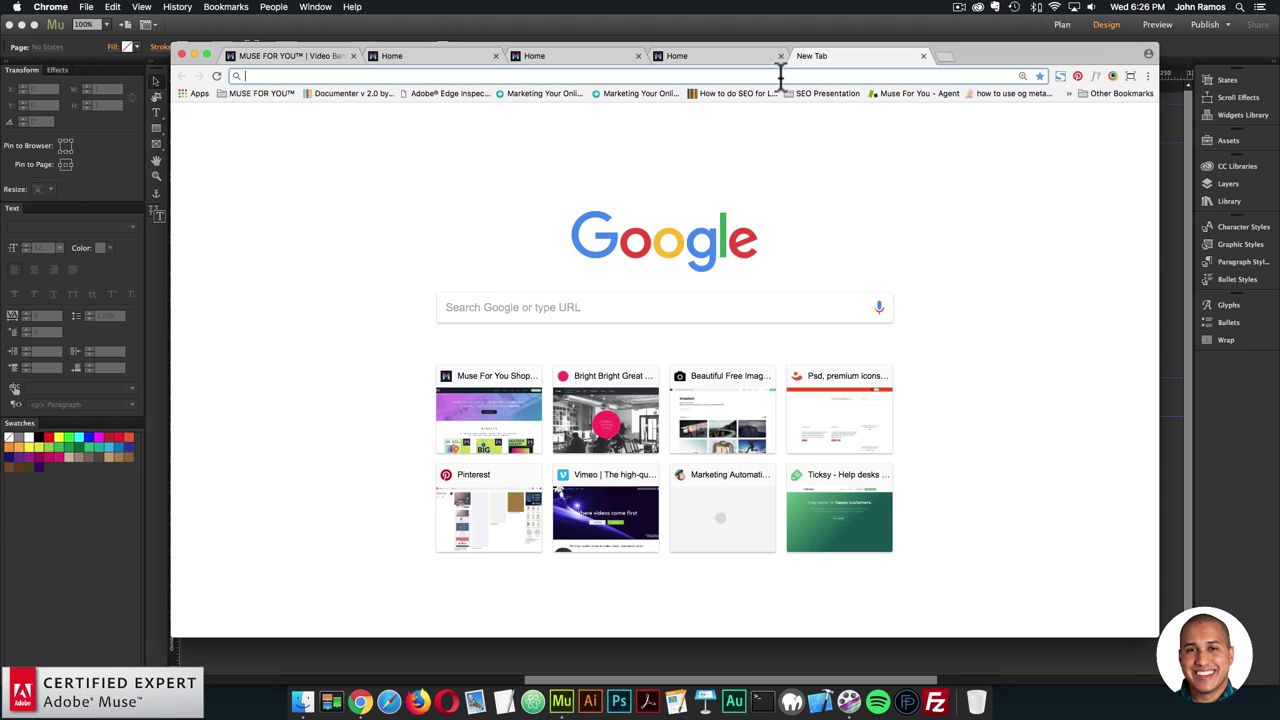
text(museforyoushop.com)
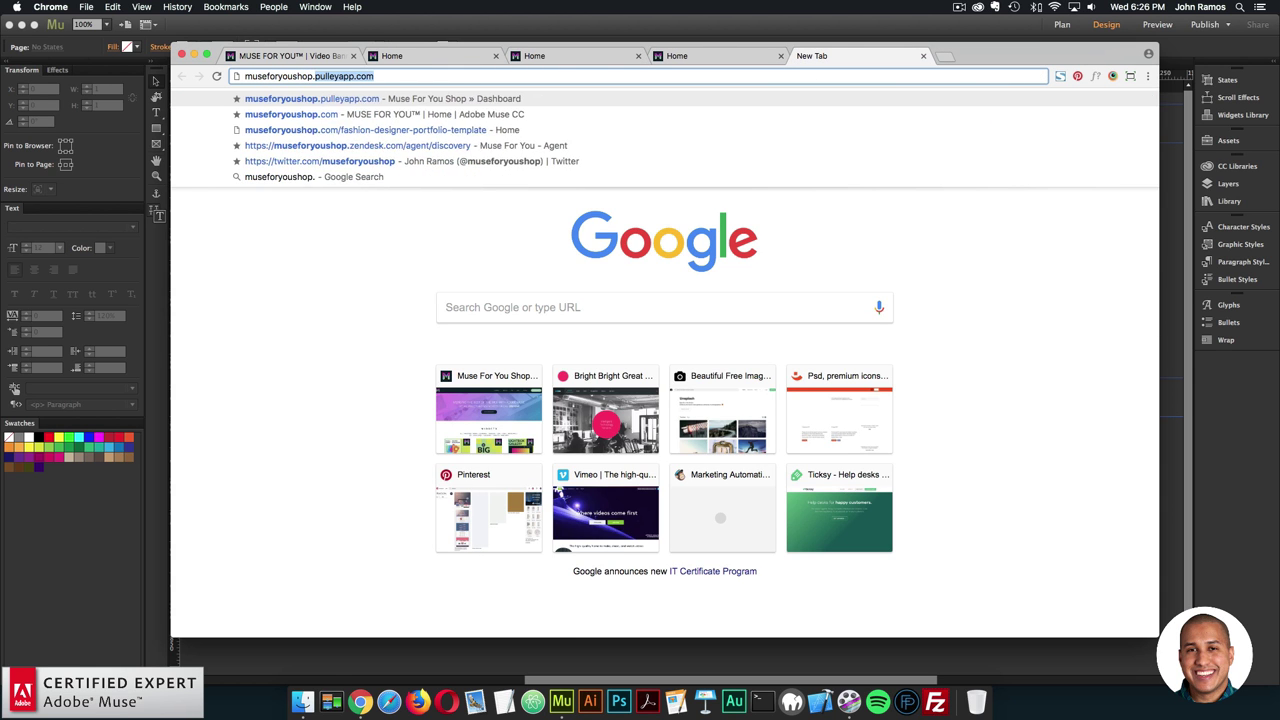
key(Return)
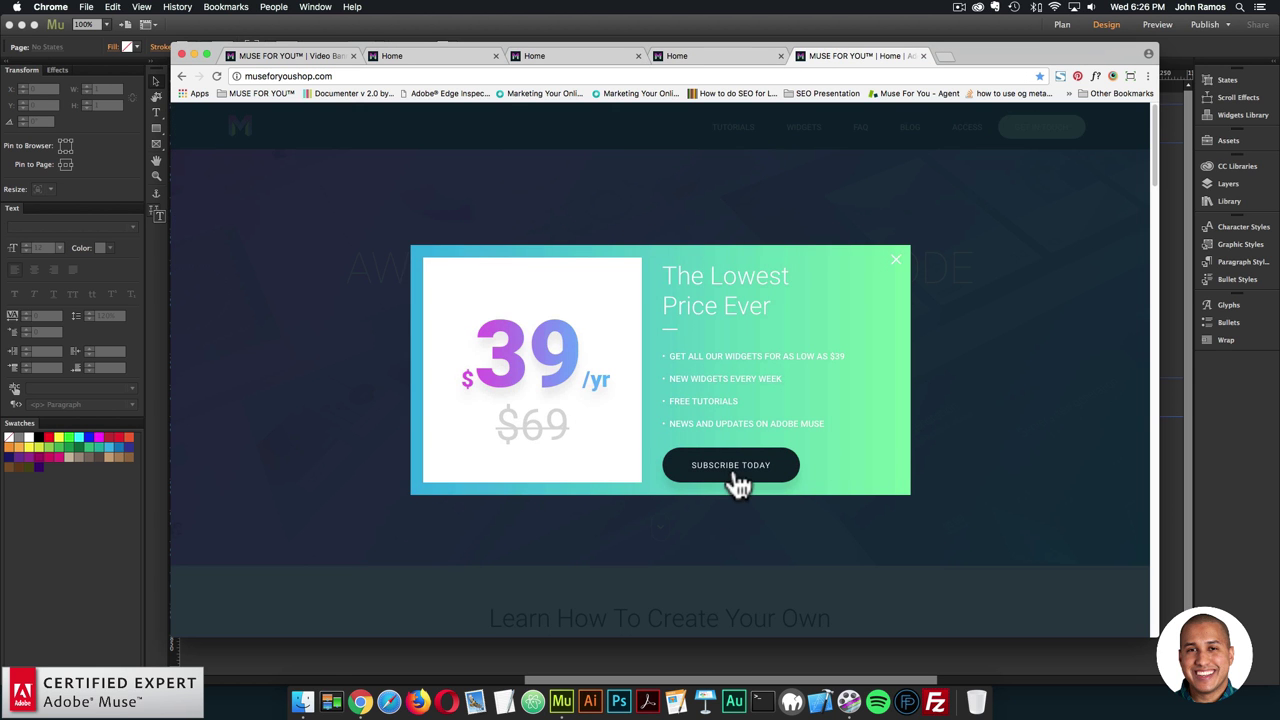
- Go to the widget shop from the subscription offer and open the Complete Video Widget product page
click(733, 472)
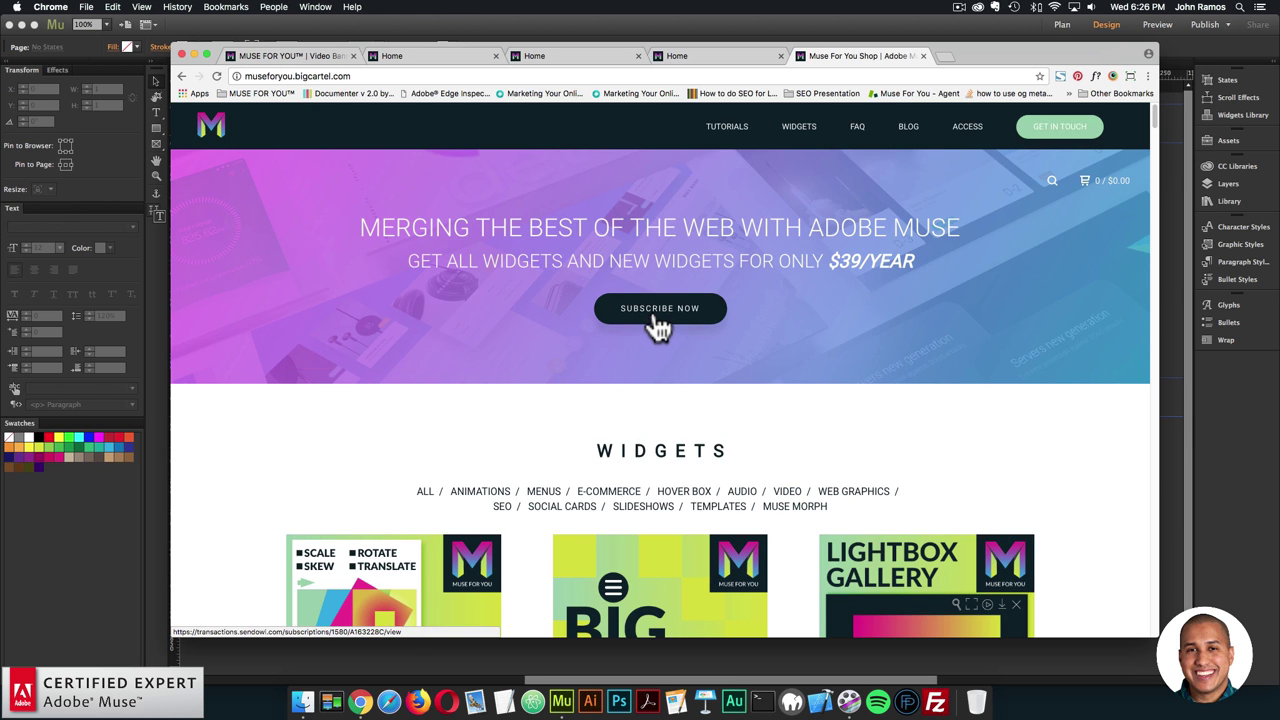
scroll(655, 326, down, 6)
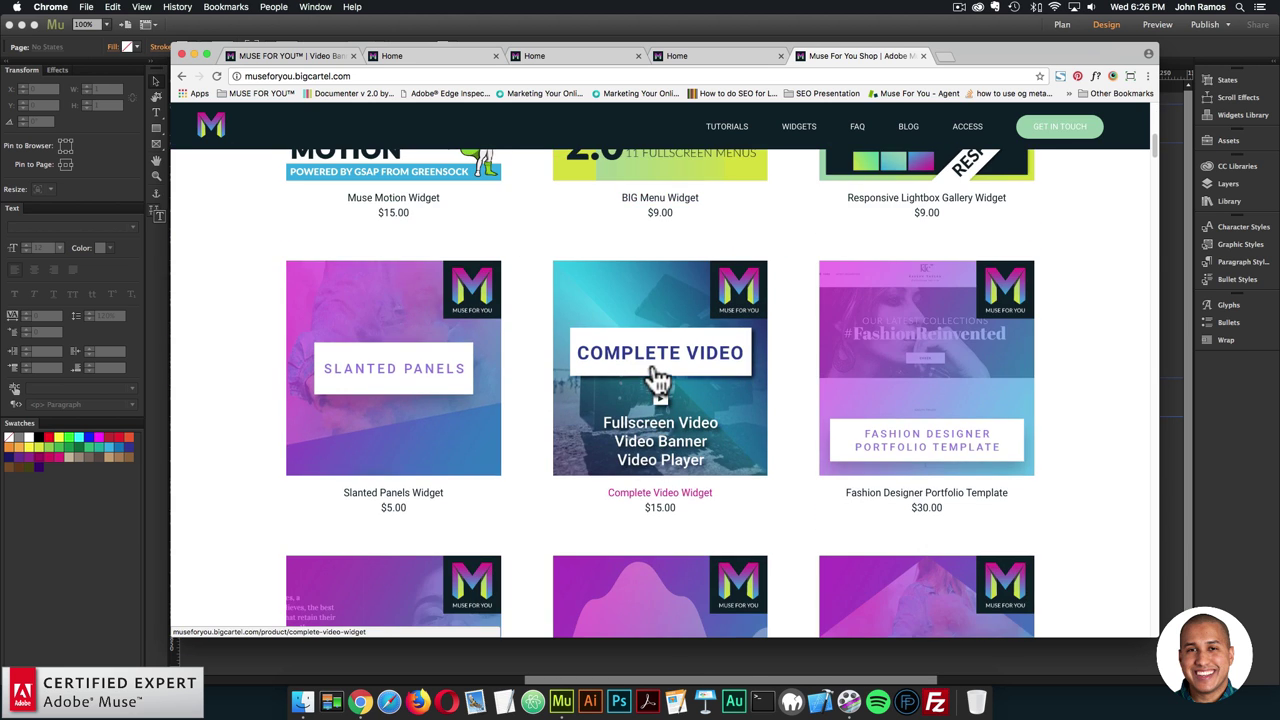
click(657, 380)
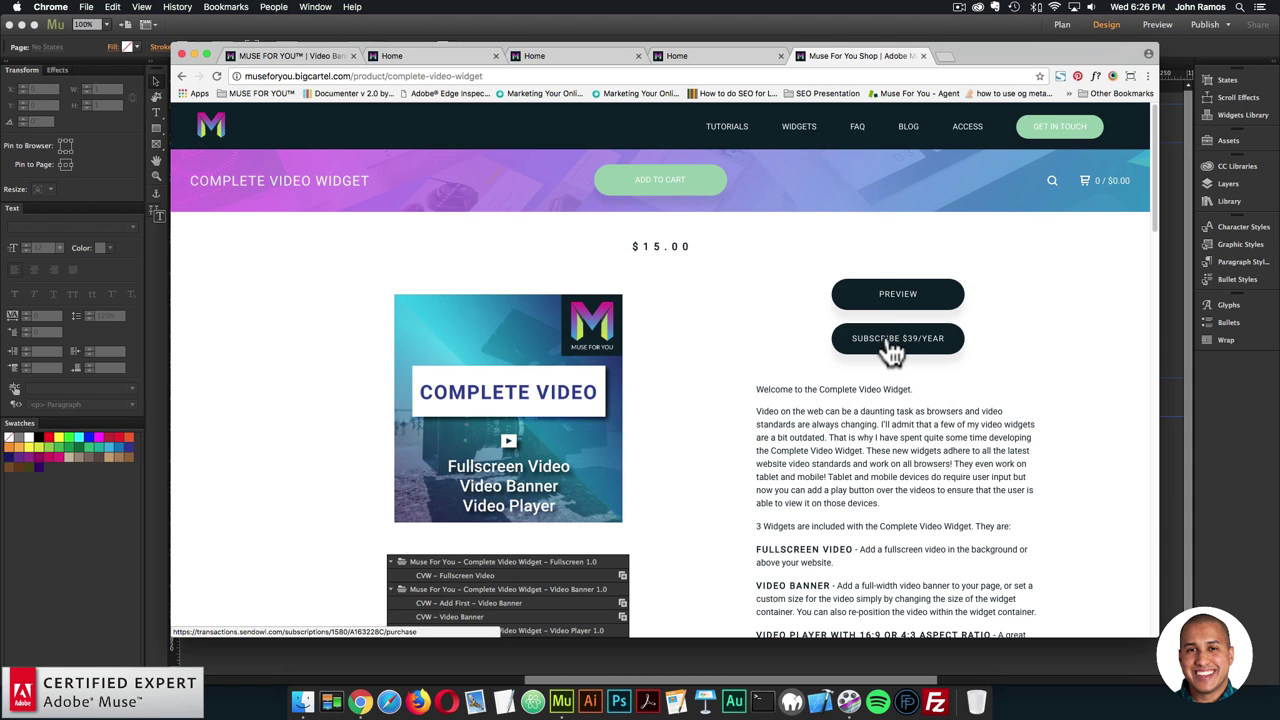
- Examine the Complete Video Widget's description, feature lists, option previews and comments on its product page
scroll(870, 340, down, 15)
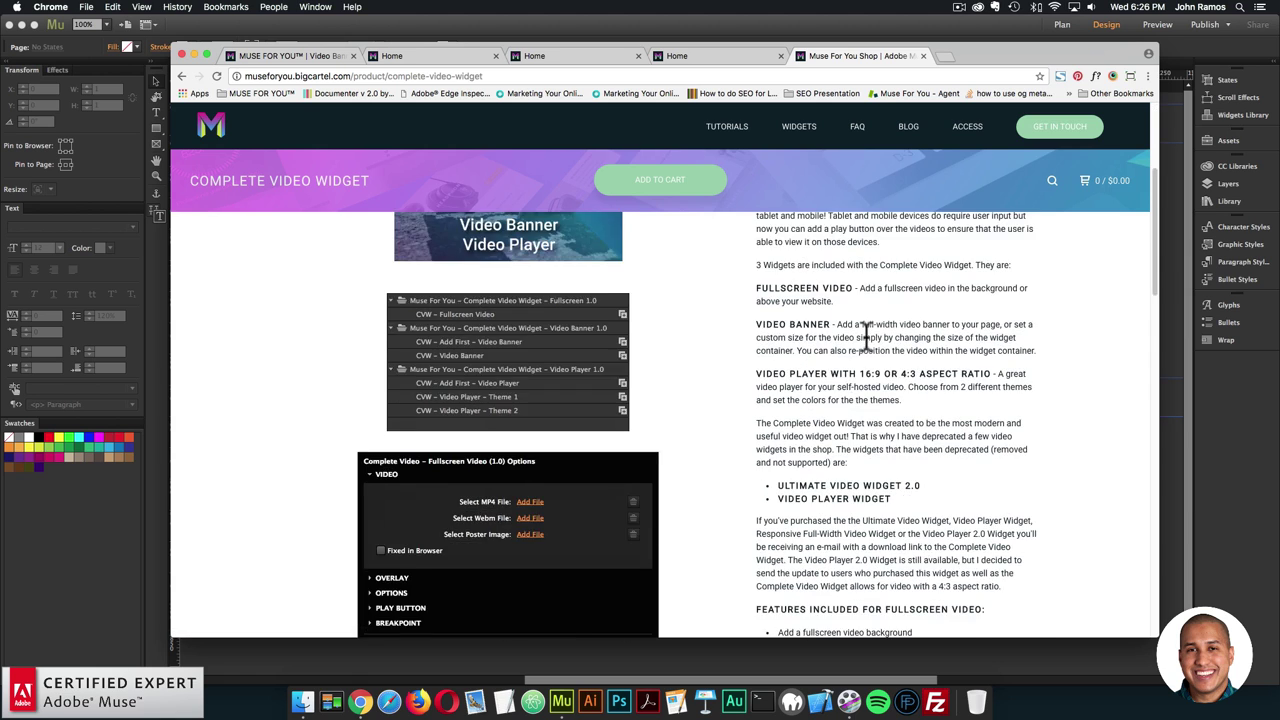
scroll(866, 343, down, 10)
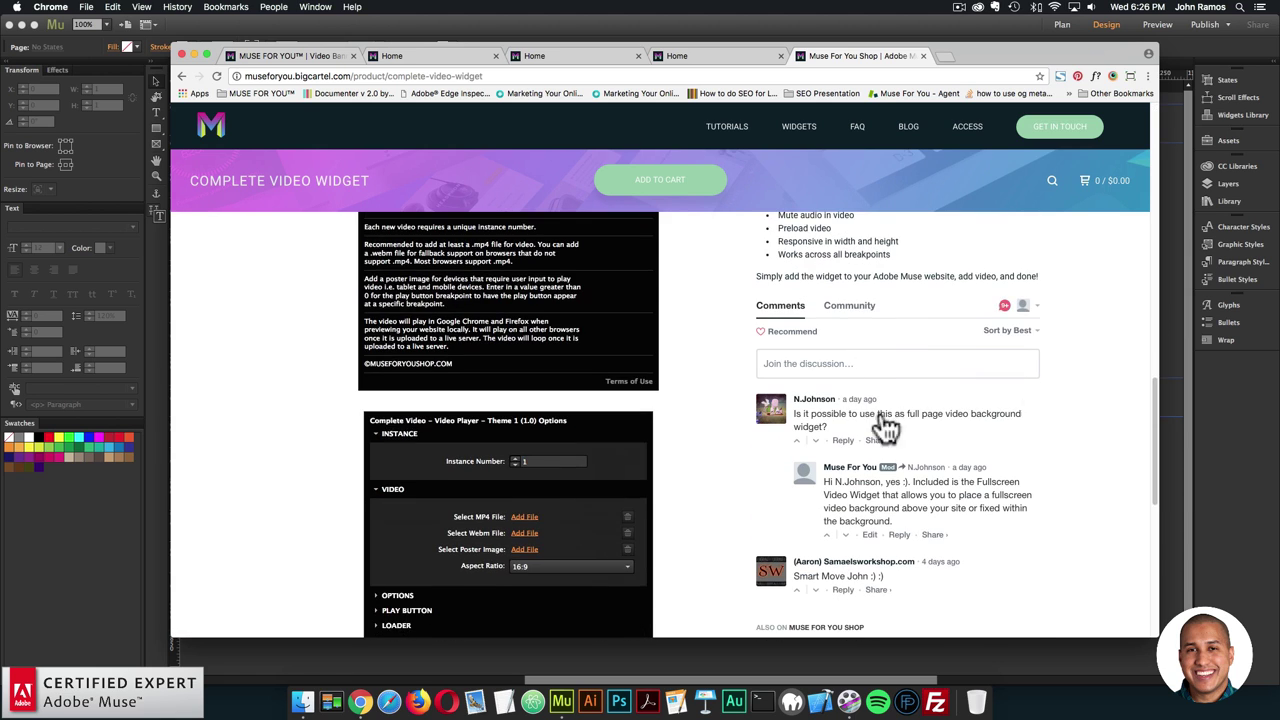
scroll(880, 383, up, 1)
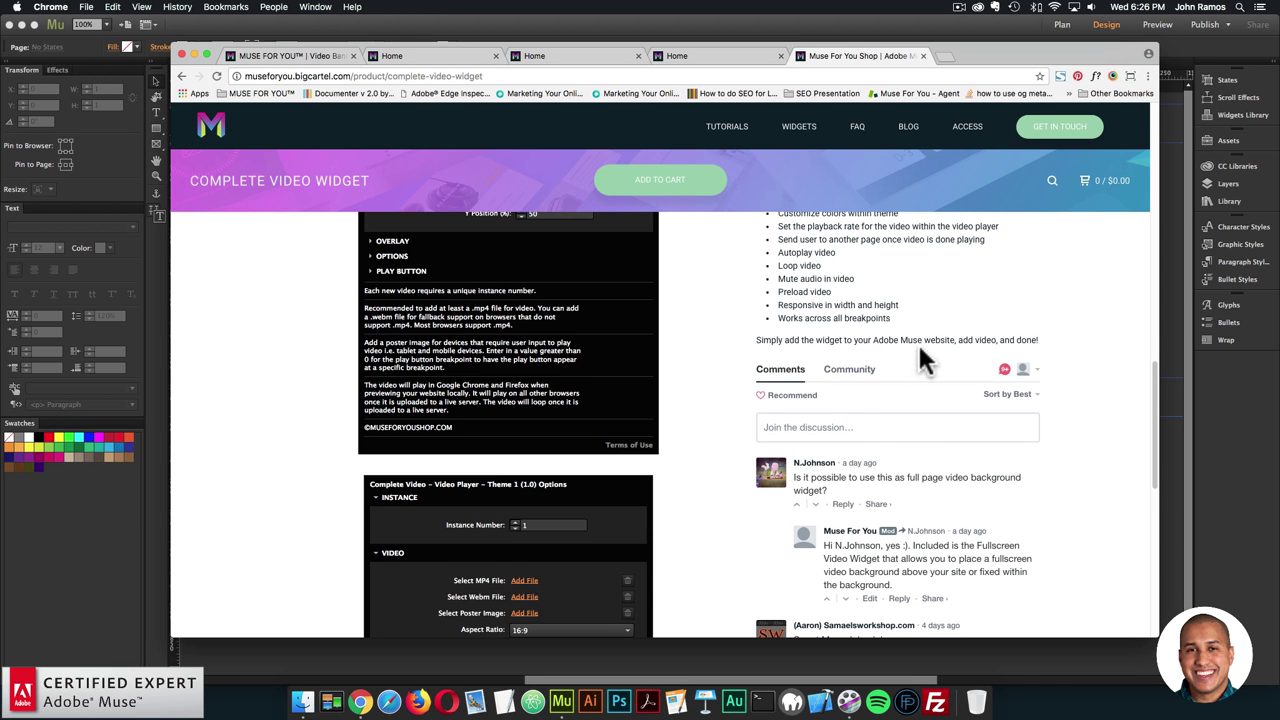
scroll(905, 360, up, 1)
scroll(903, 357, up, 5)
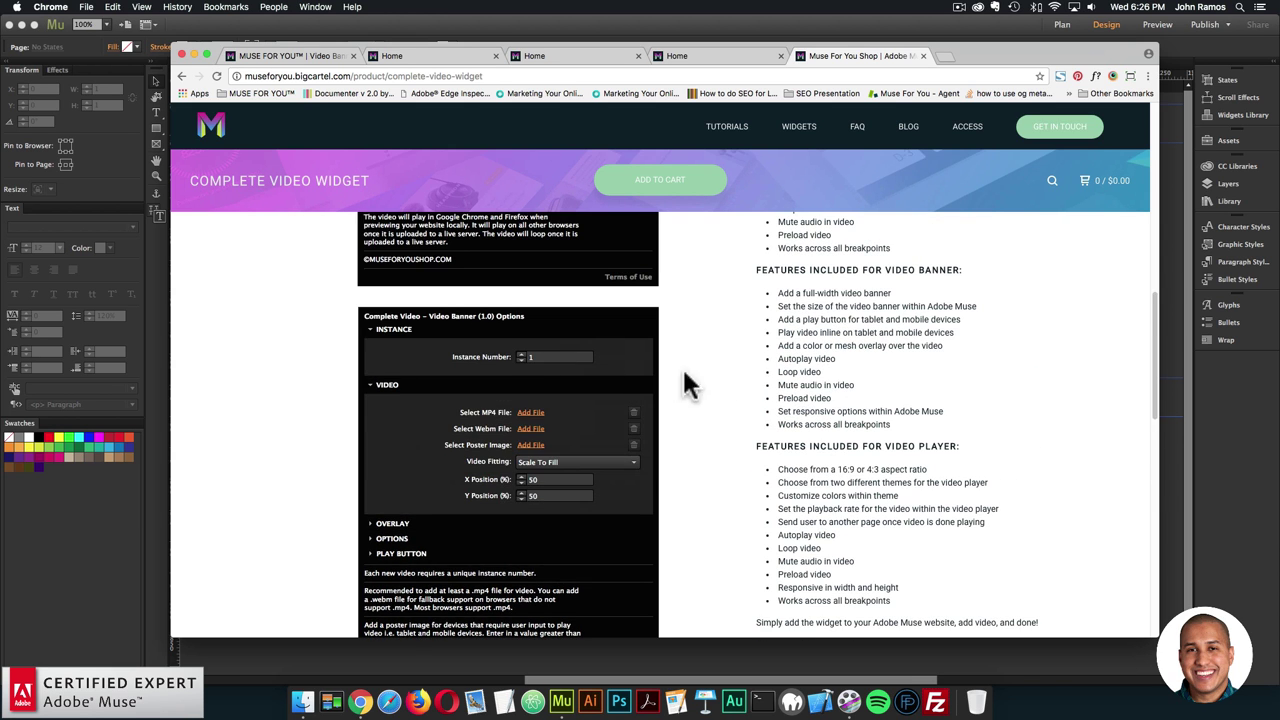
scroll(712, 390, up, 10)
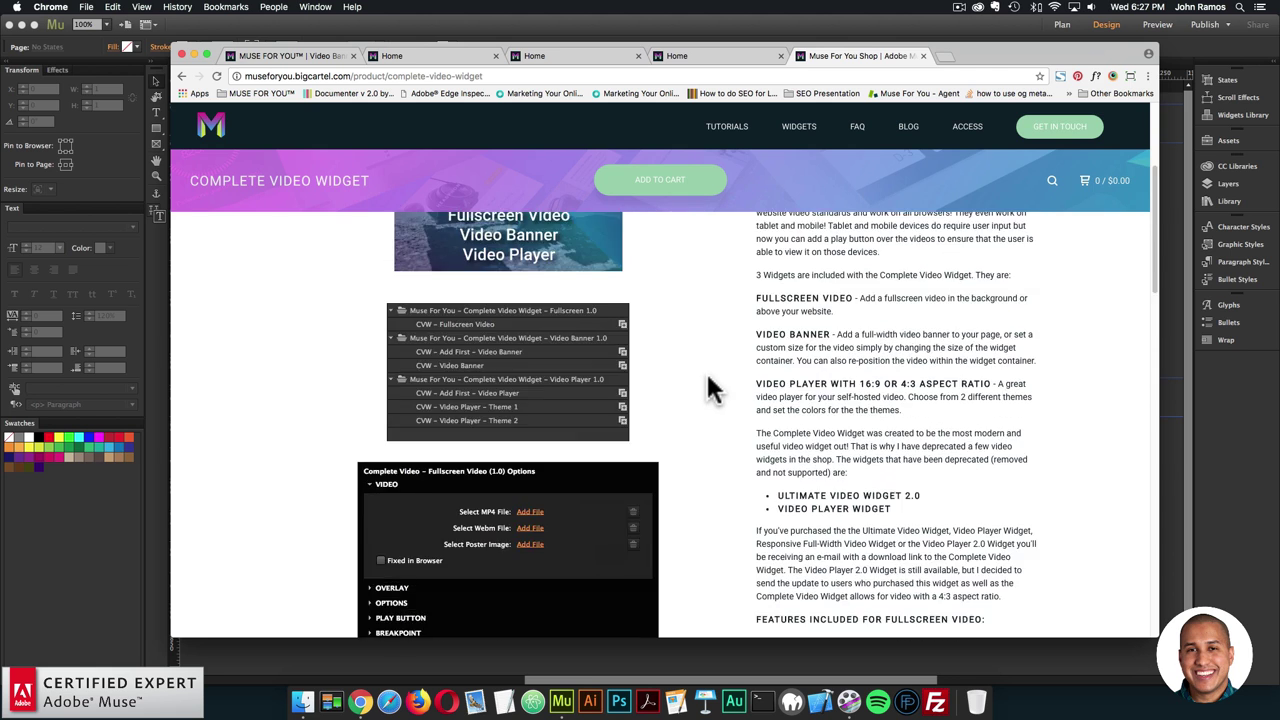
scroll(712, 390, up, 5)
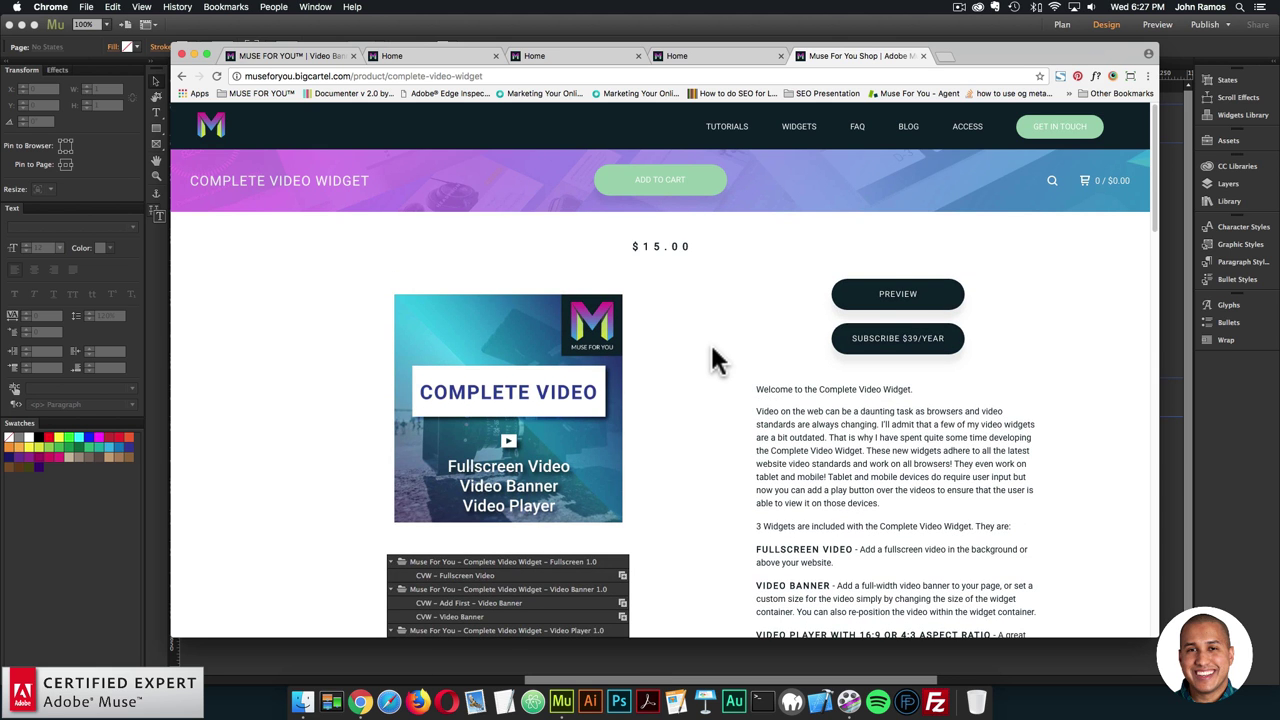